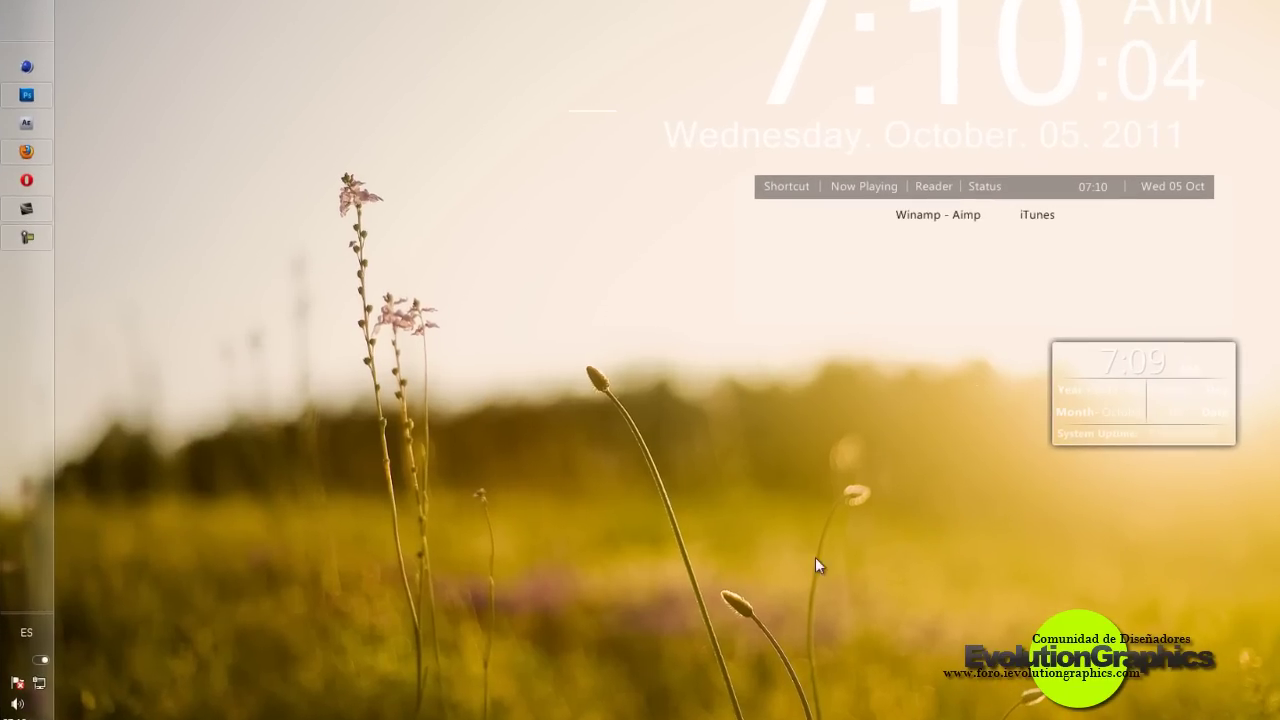
- Restore the Photoshop window showing the DJ Furia logo file at three sizes
left_click(41, 96)
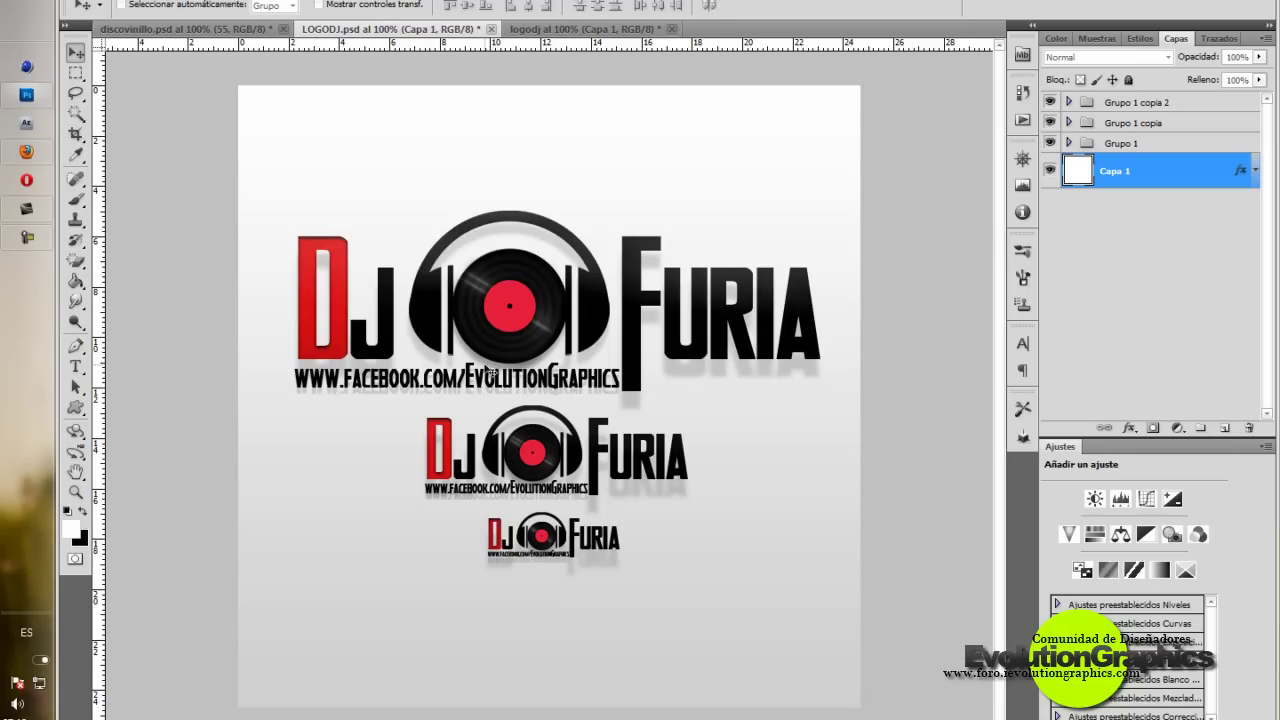
- Compare the green and red DJ Furia logo documents, then switch to discovinillo.psd
left_click(576, 31)
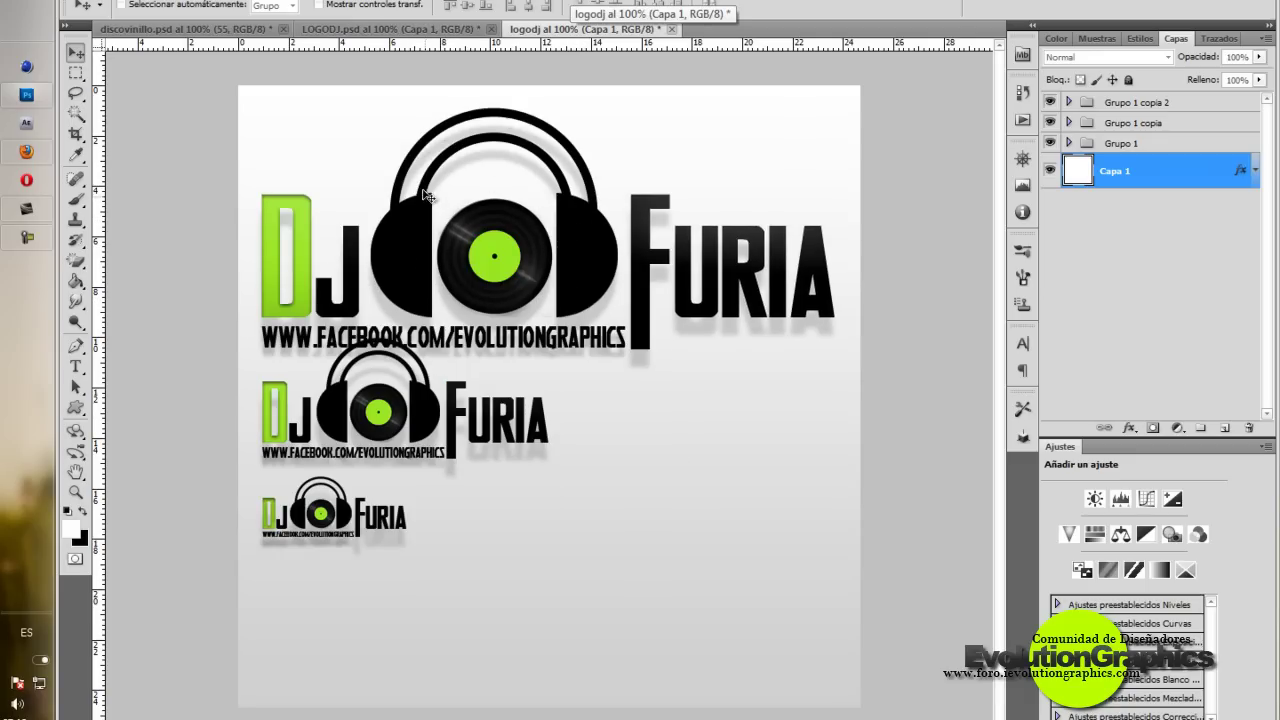
left_click(440, 30)
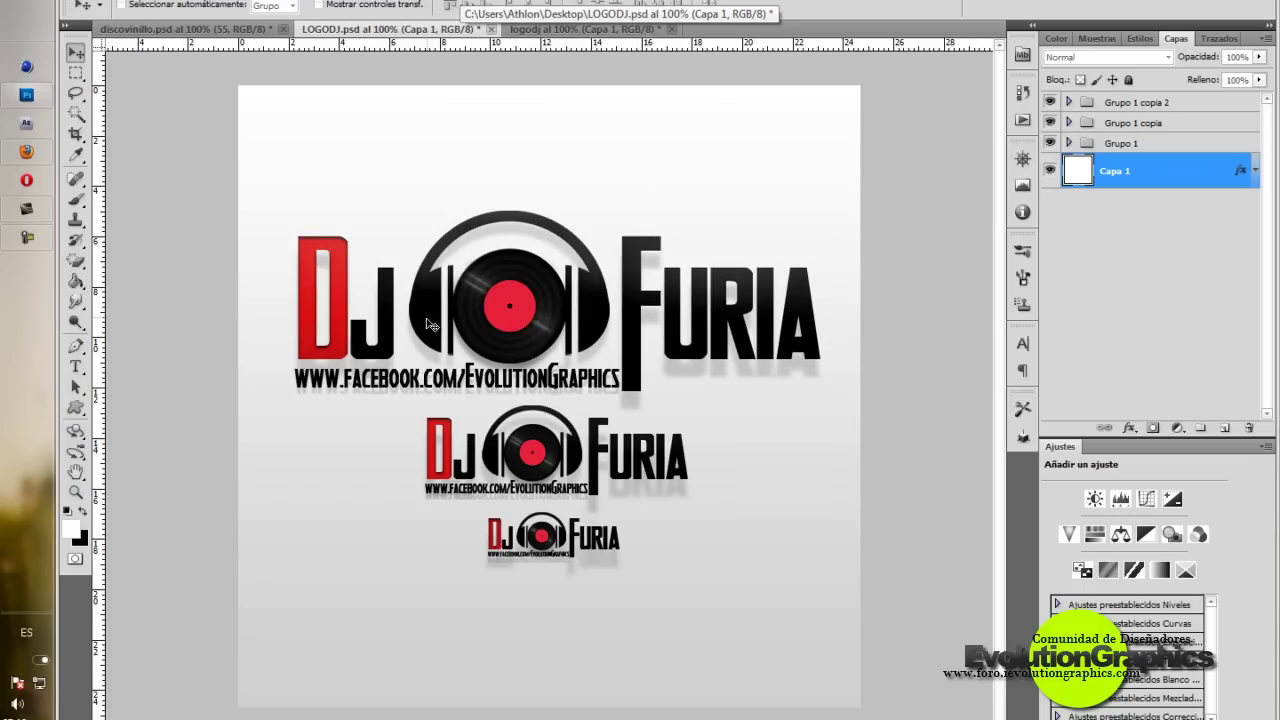
left_click(566, 30)
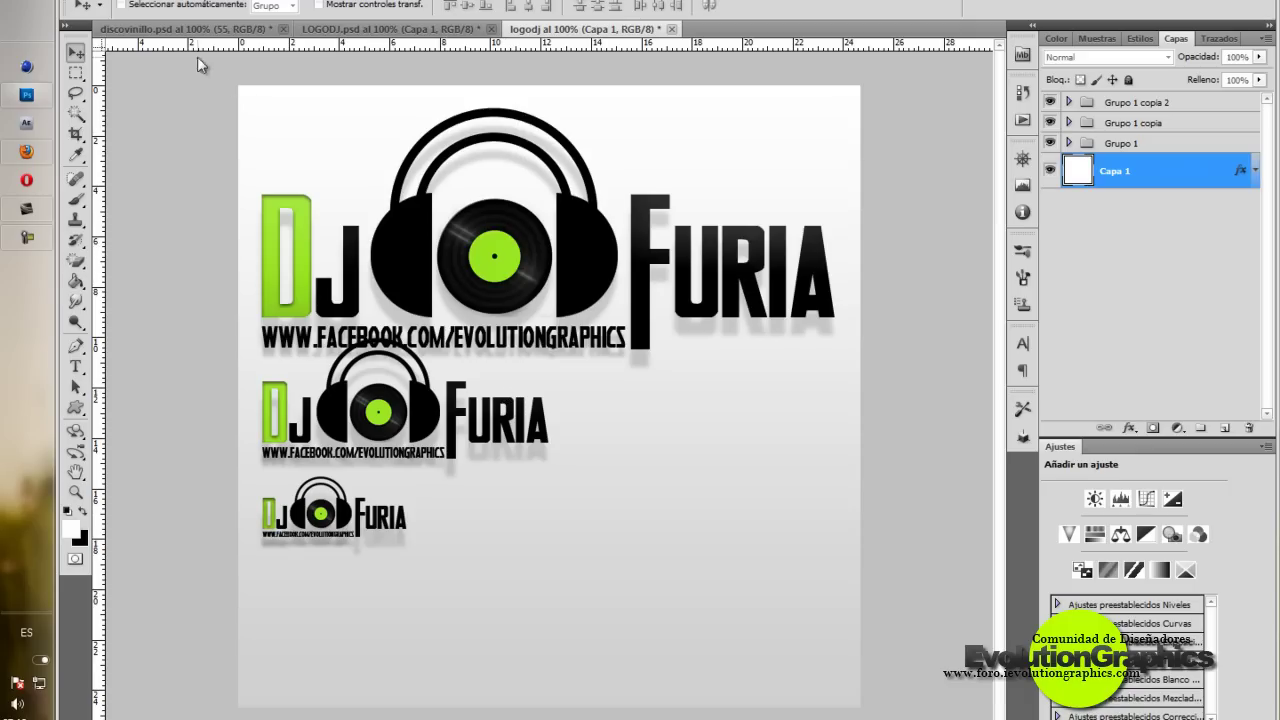
left_click(188, 30)
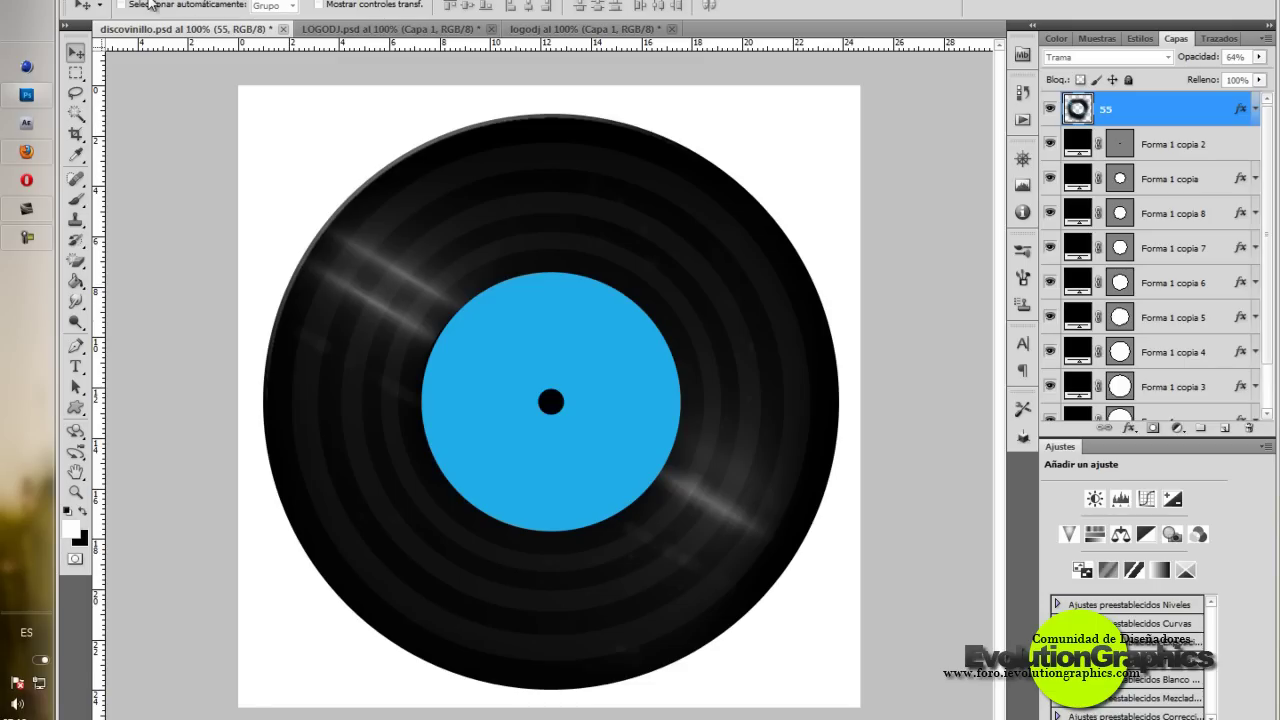
- Create a new document logotipodedj, 700 × 700 pixels at 72 ppi, transparent background
left_click(110, 0)
left_click(134, 5)
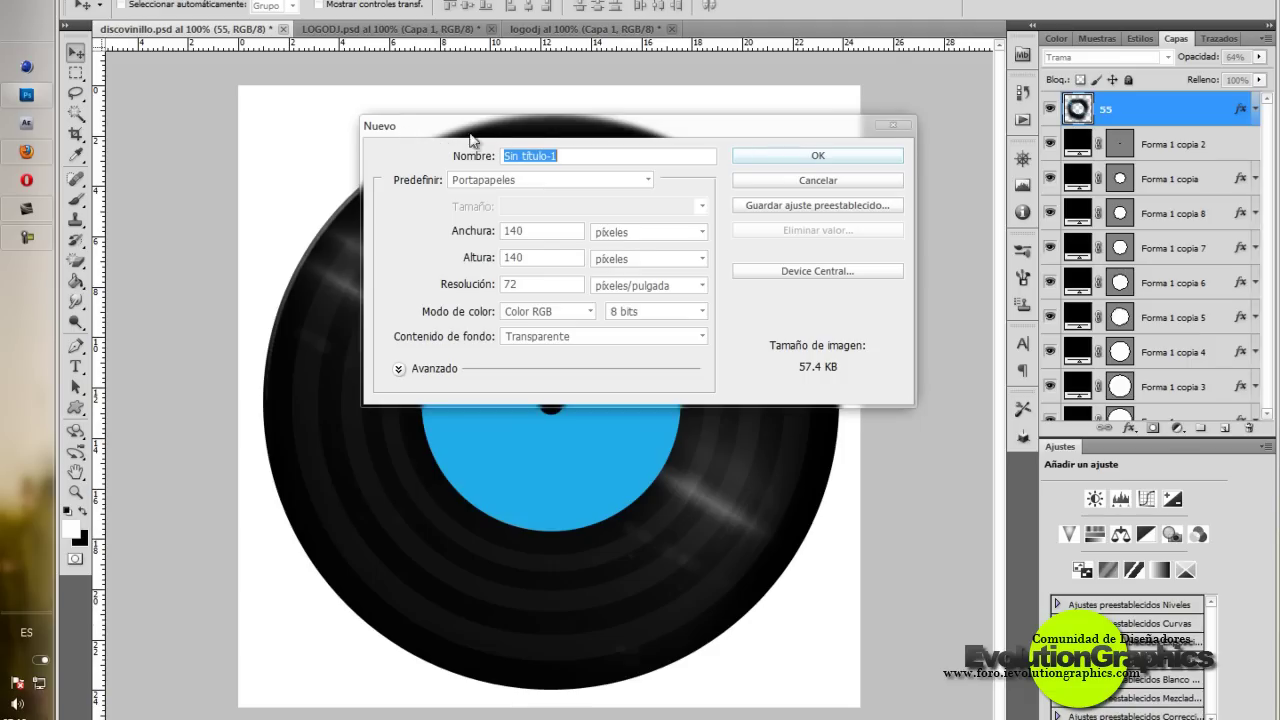
key("BackSpace")
type("ti")
type("pod")
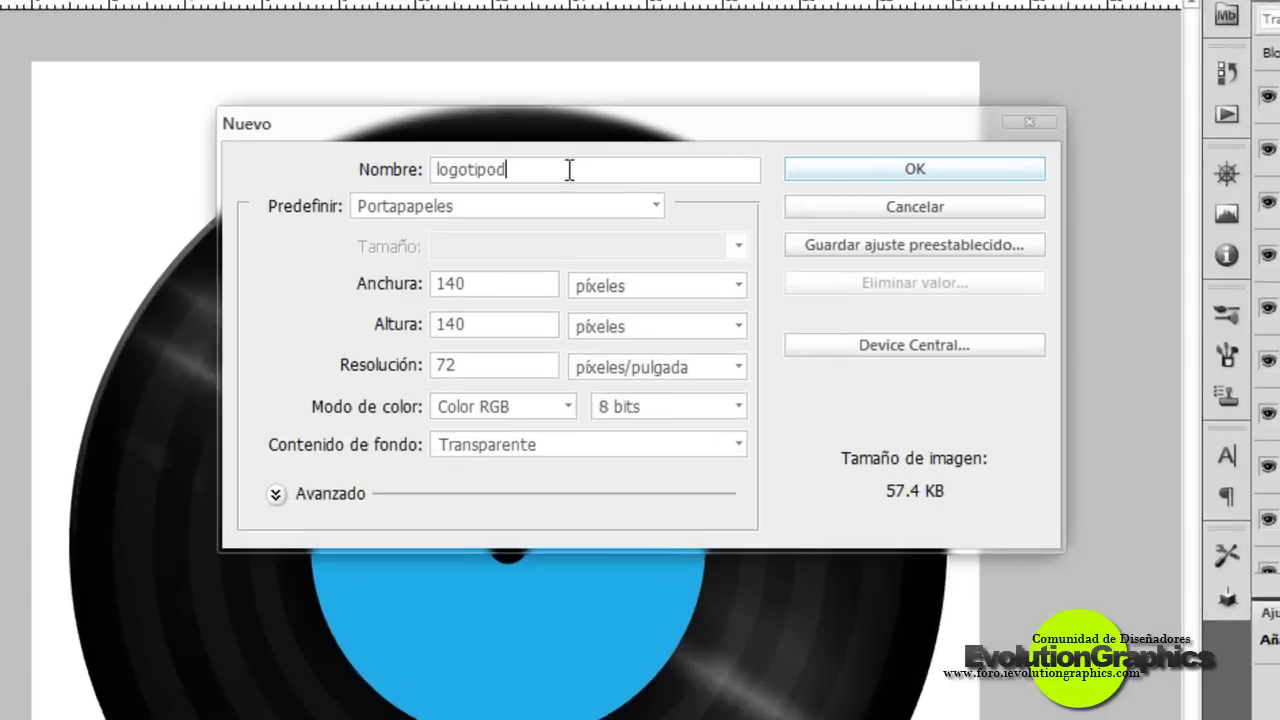
type("edj")
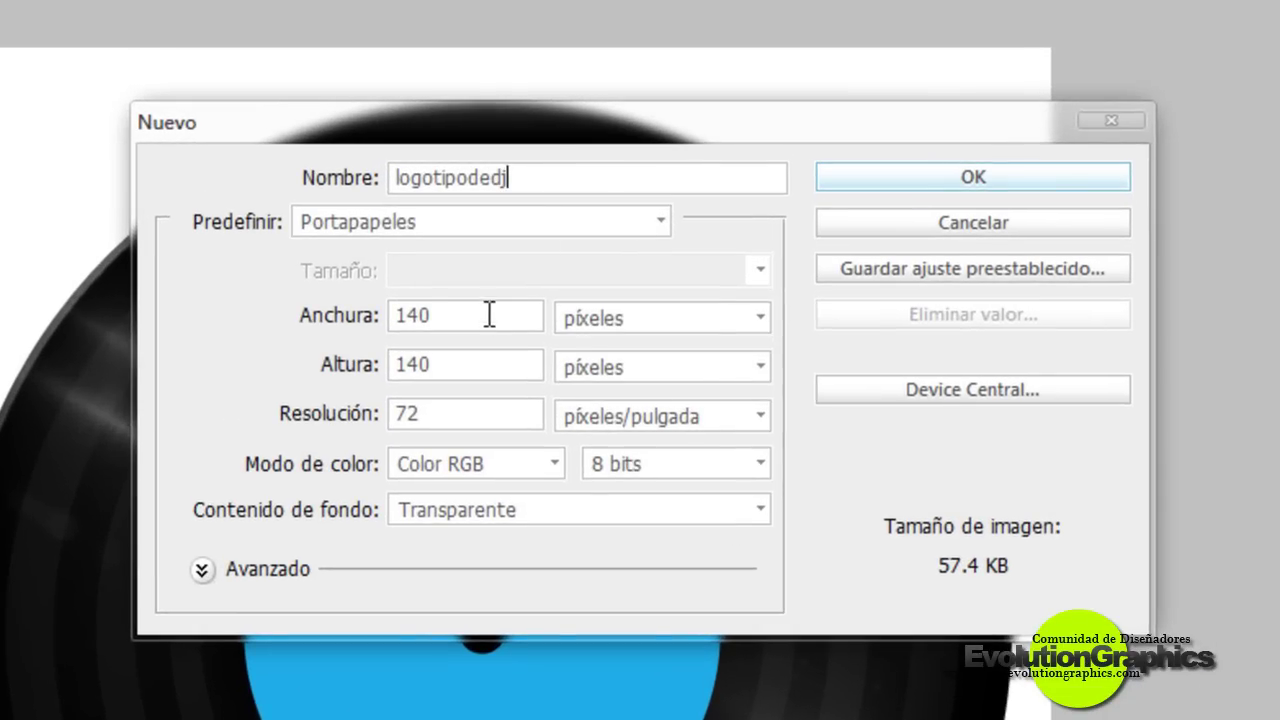
left_click_drag(477, 322, 228, 285)
type("700")
left_click_drag(443, 366, 143, 326)
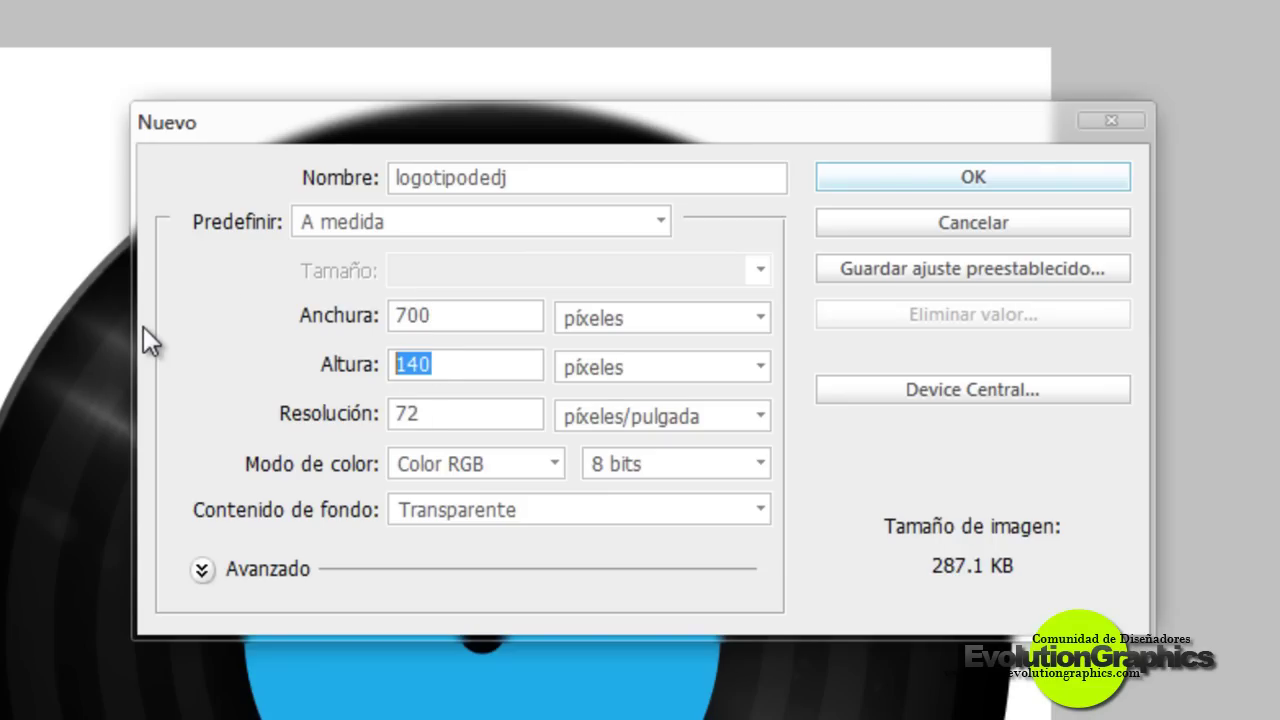
type("700")
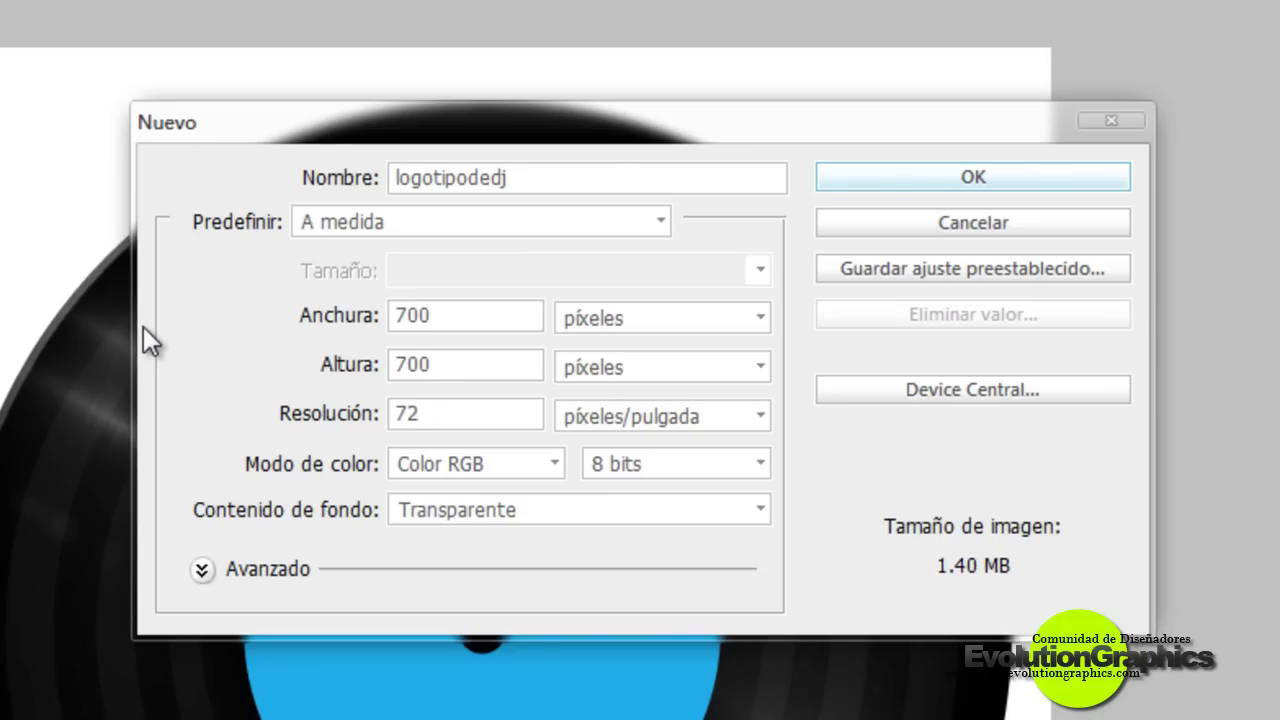
key("Return")
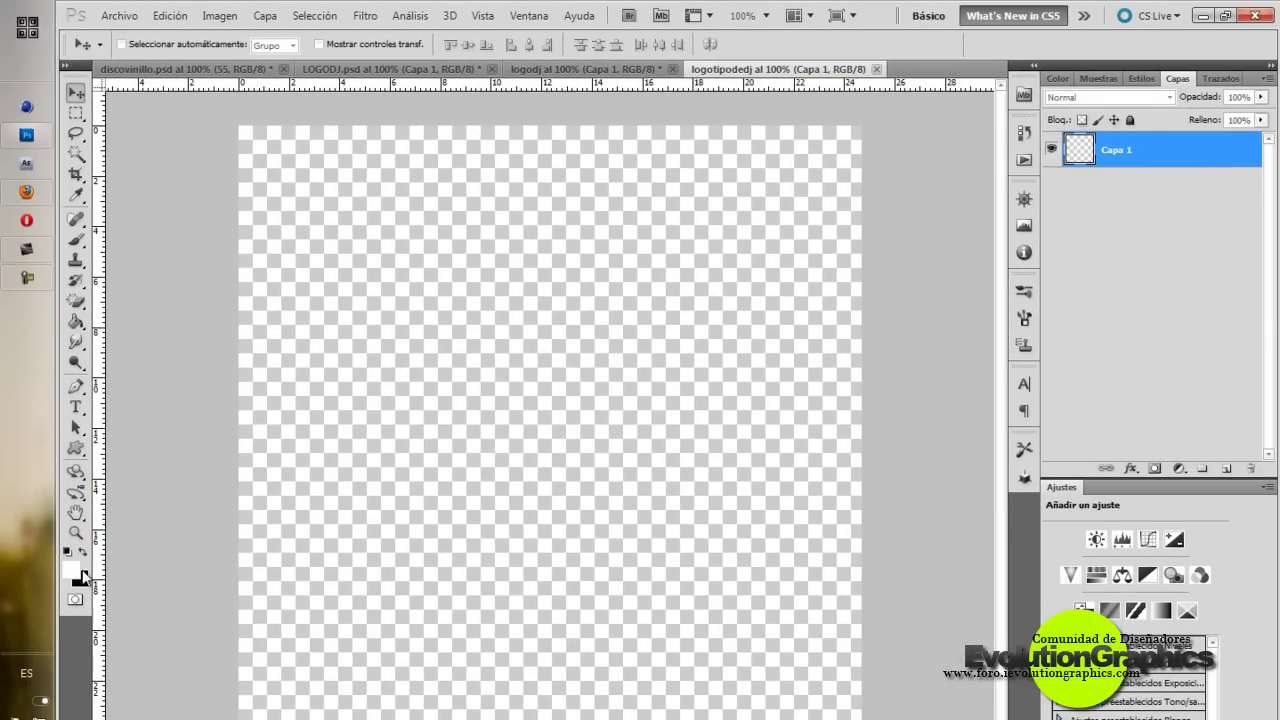
- Fill the logotipodedj canvas's Capa 1 layer white with the Paint Bucket
left_click(75, 322)
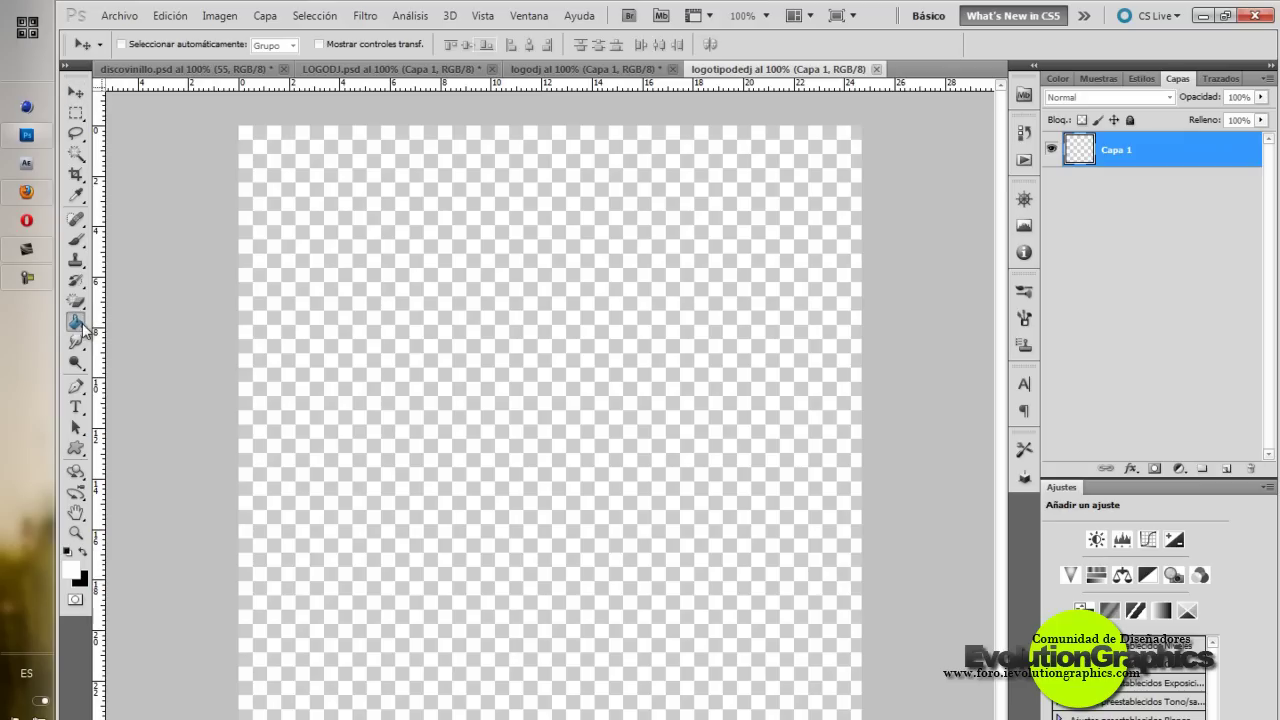
left_click(460, 378)
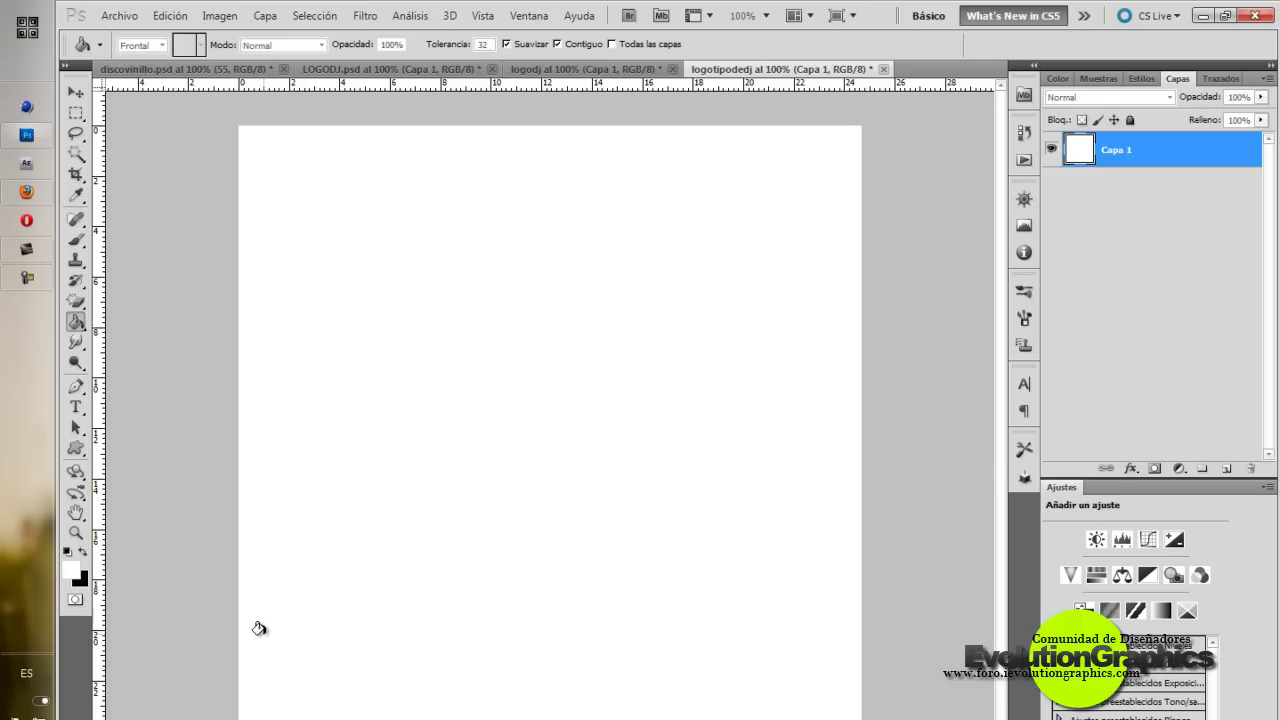
- Place discovinillo.png from the Desktop onto the white canvas
left_click(132, 18)
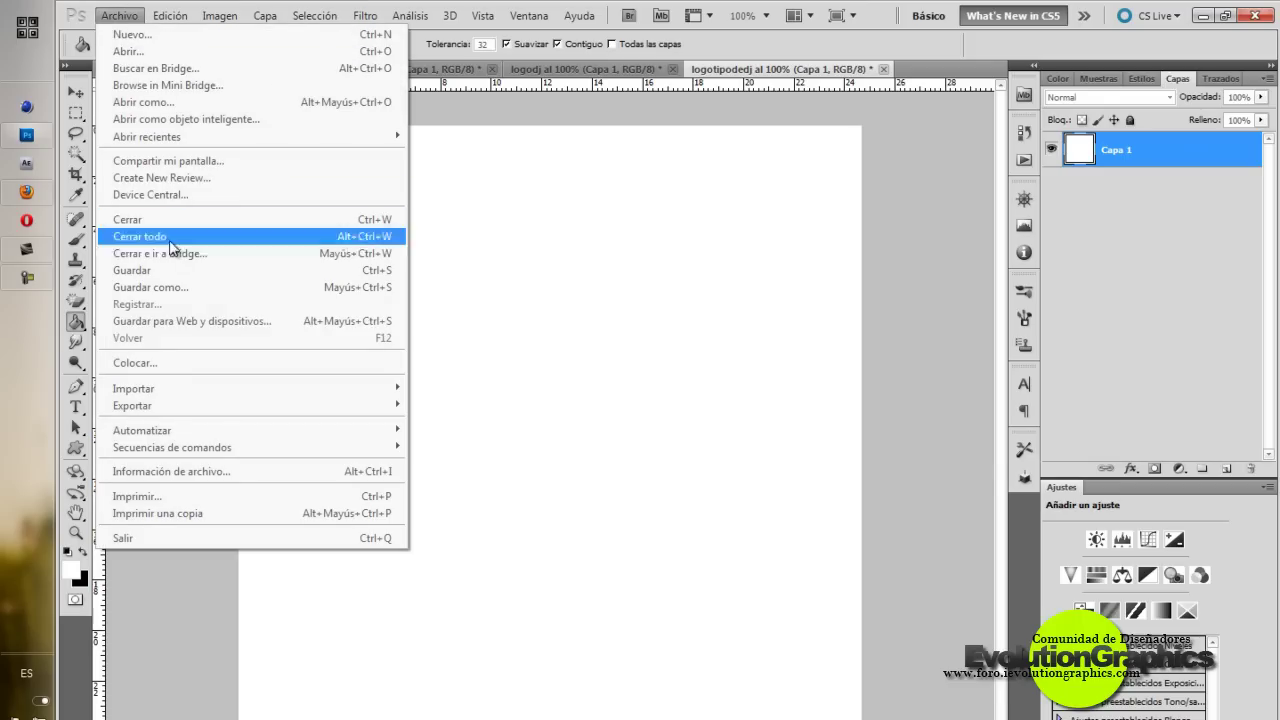
left_click(157, 364)
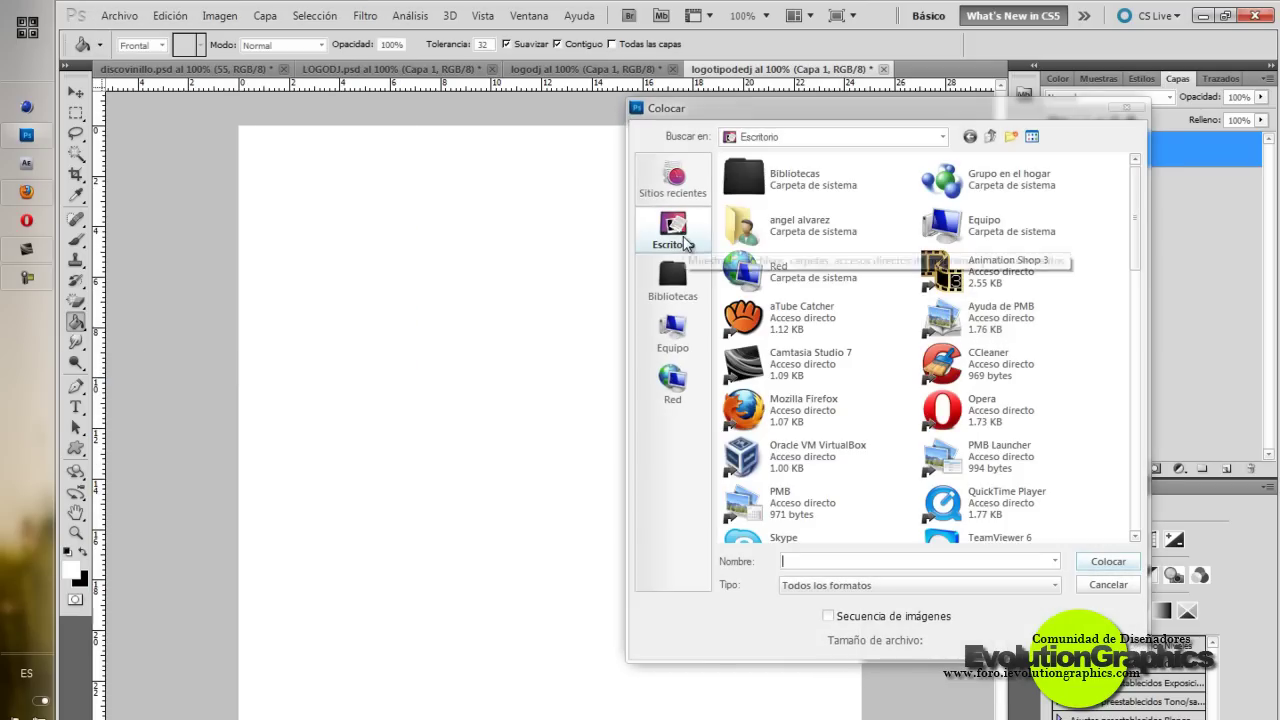
left_click(1049, 369)
scroll(1045, 376, "down", 1)
scroll(1045, 380, "down", 1)
scroll(1045, 394, "down", 1)
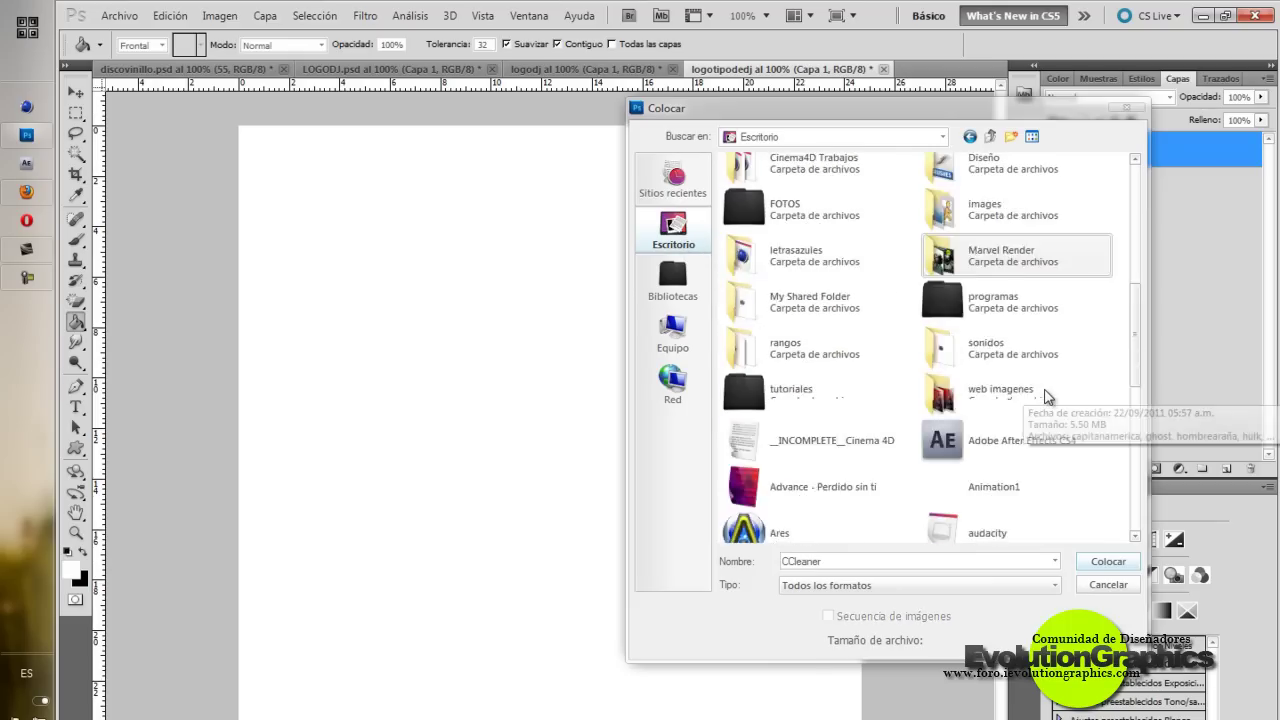
scroll(1046, 395, "down", 1)
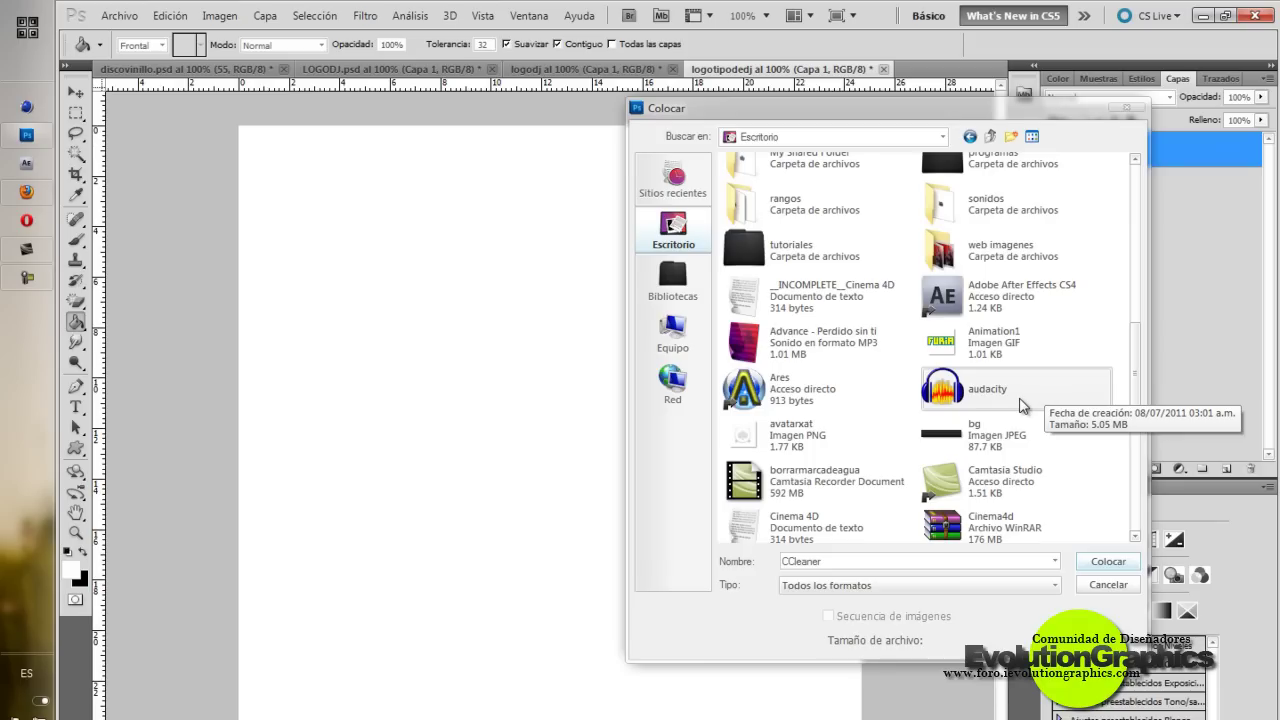
scroll(1022, 404, "down", 1)
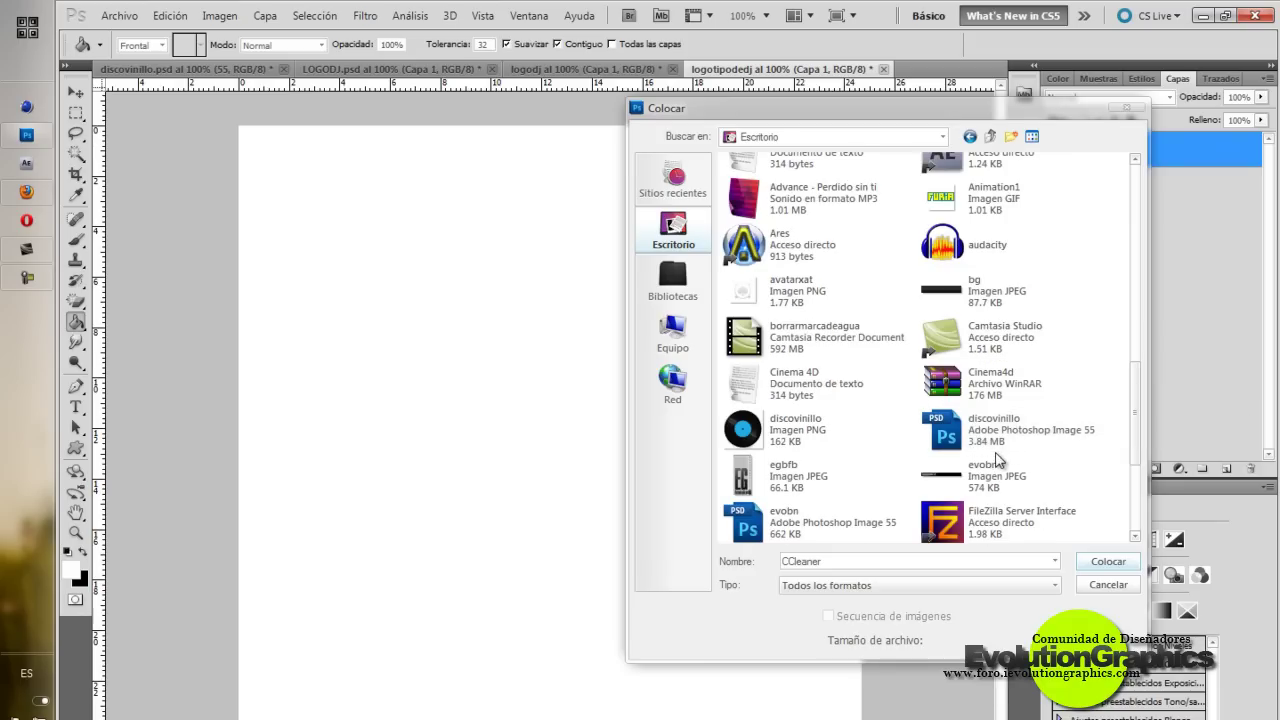
double_click(875, 430)
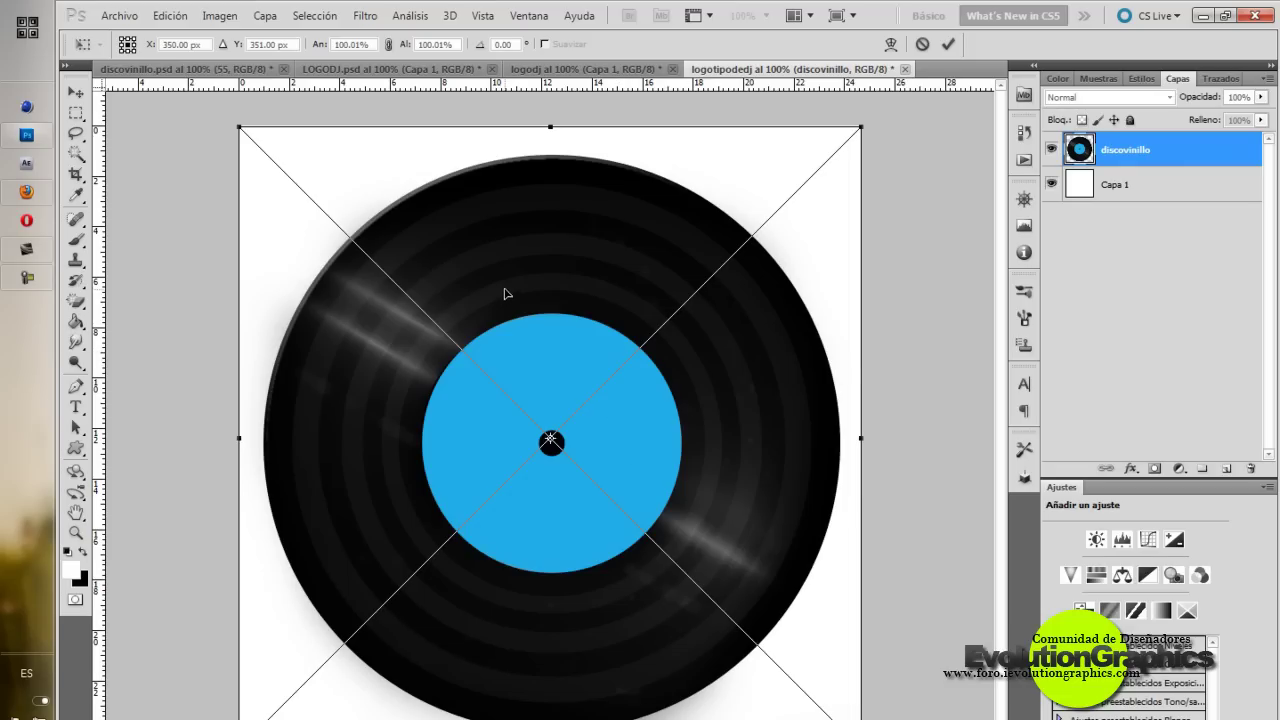
- Scale the placed vinyl record to W 20% and H 20% and commit the transform
left_click_drag(505, 293, 518, 294)
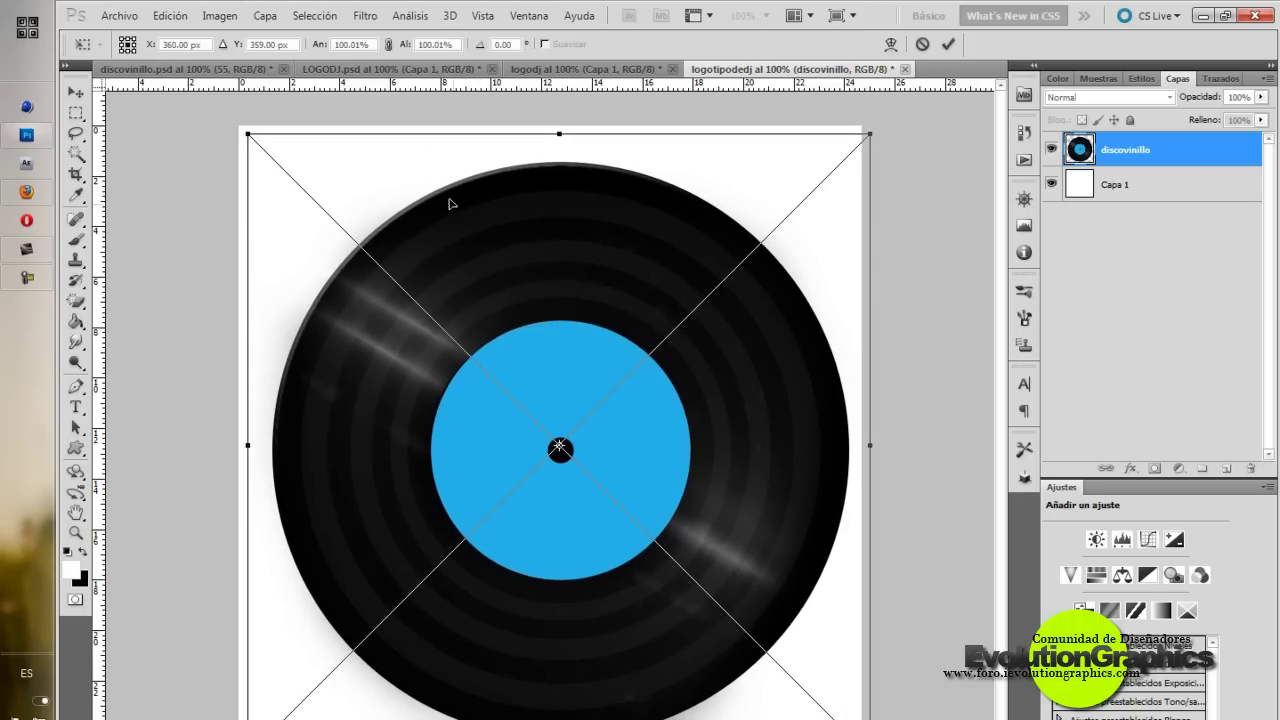
left_click(372, 44)
type("20")
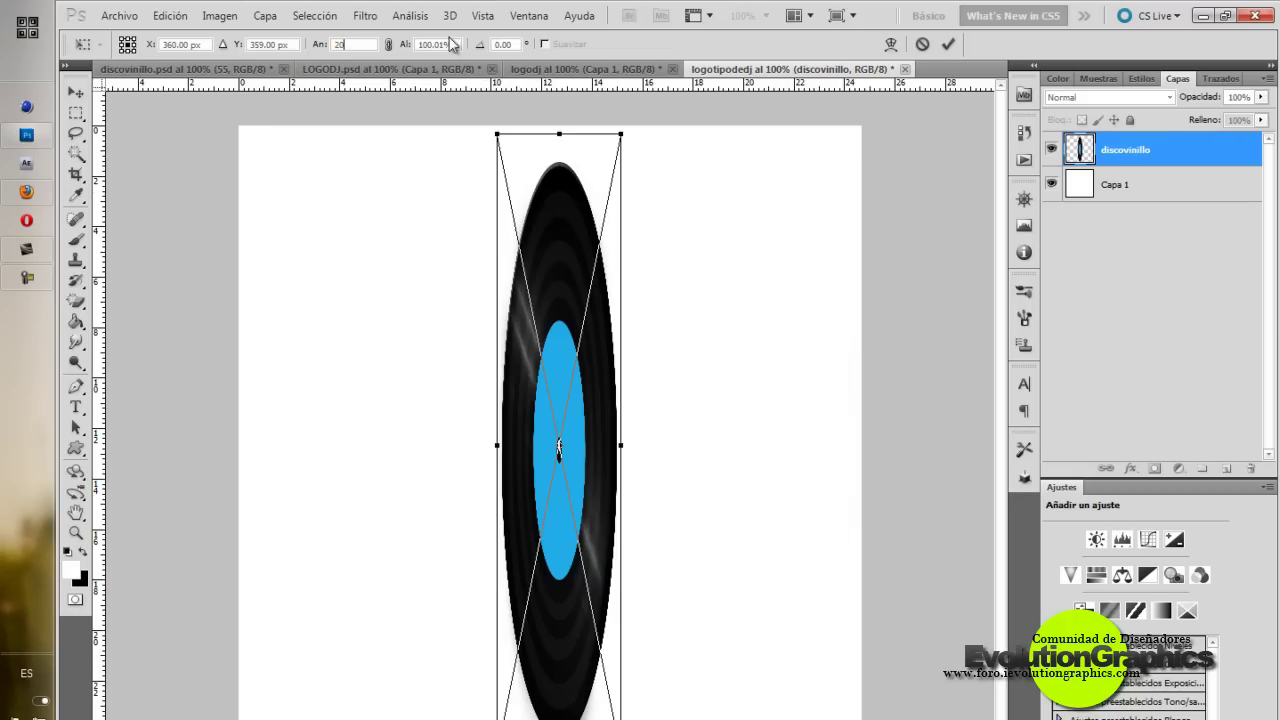
key("Tab")
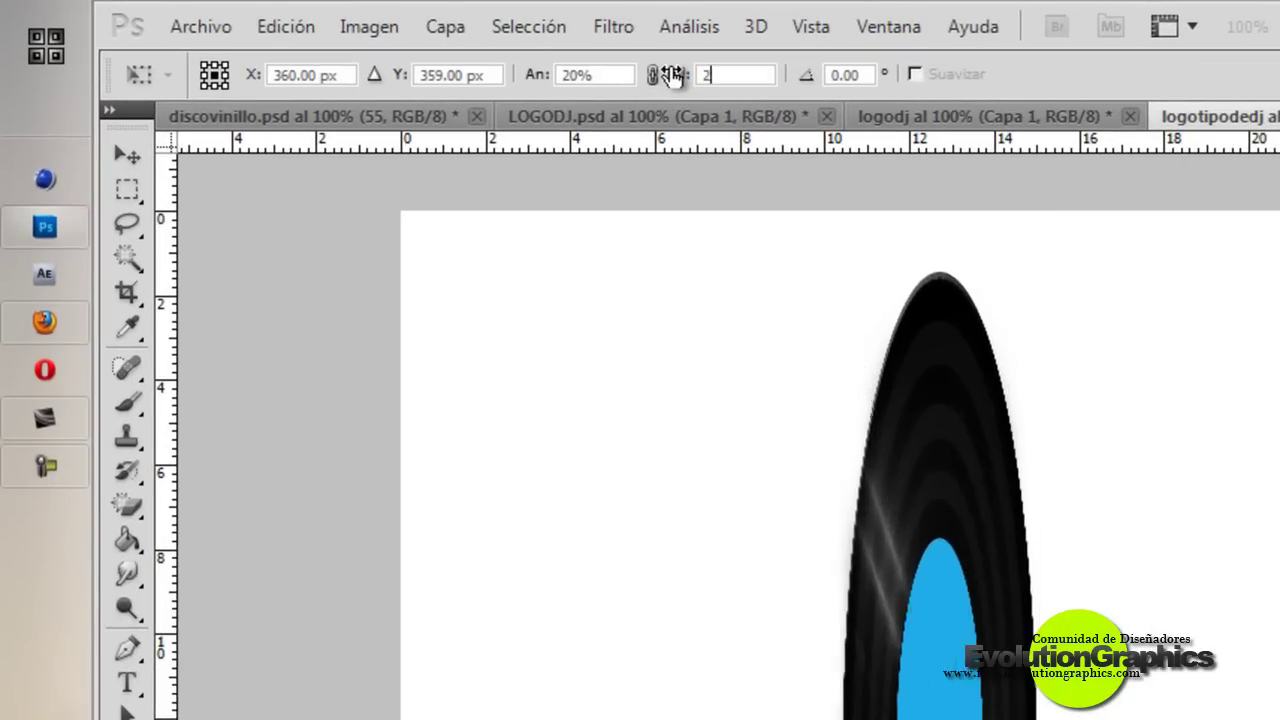
type("20")
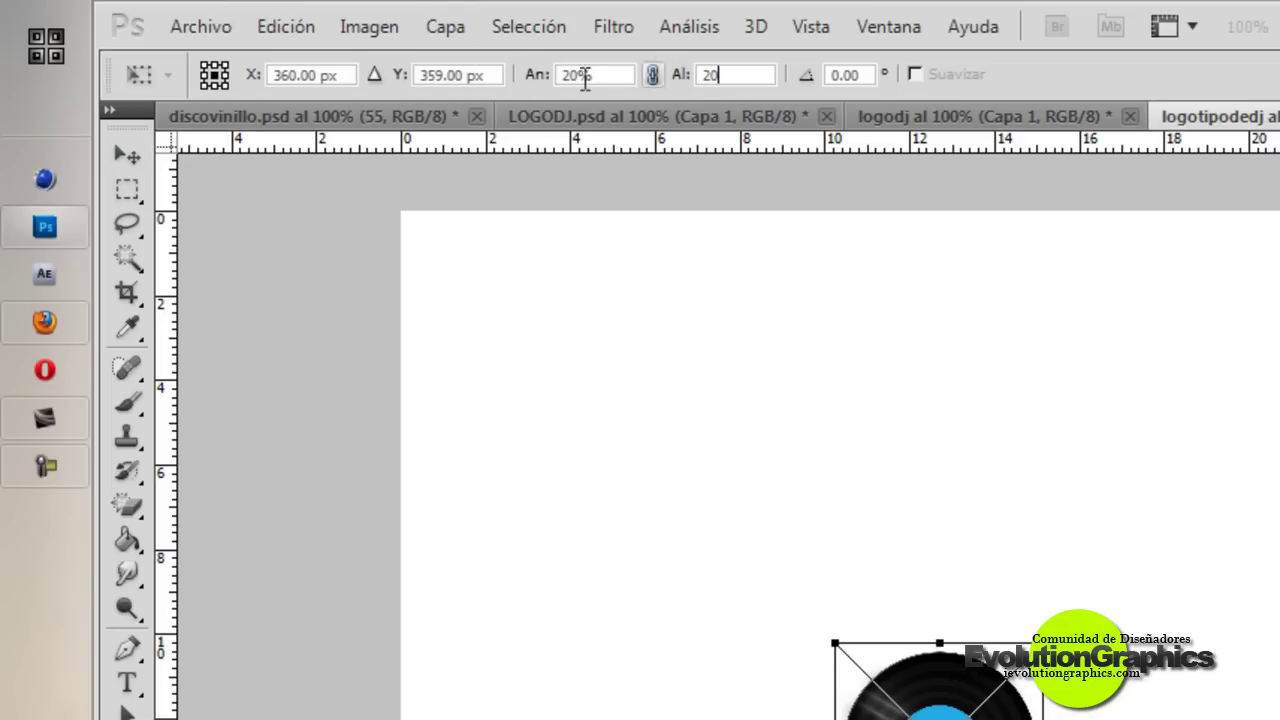
key("Return")
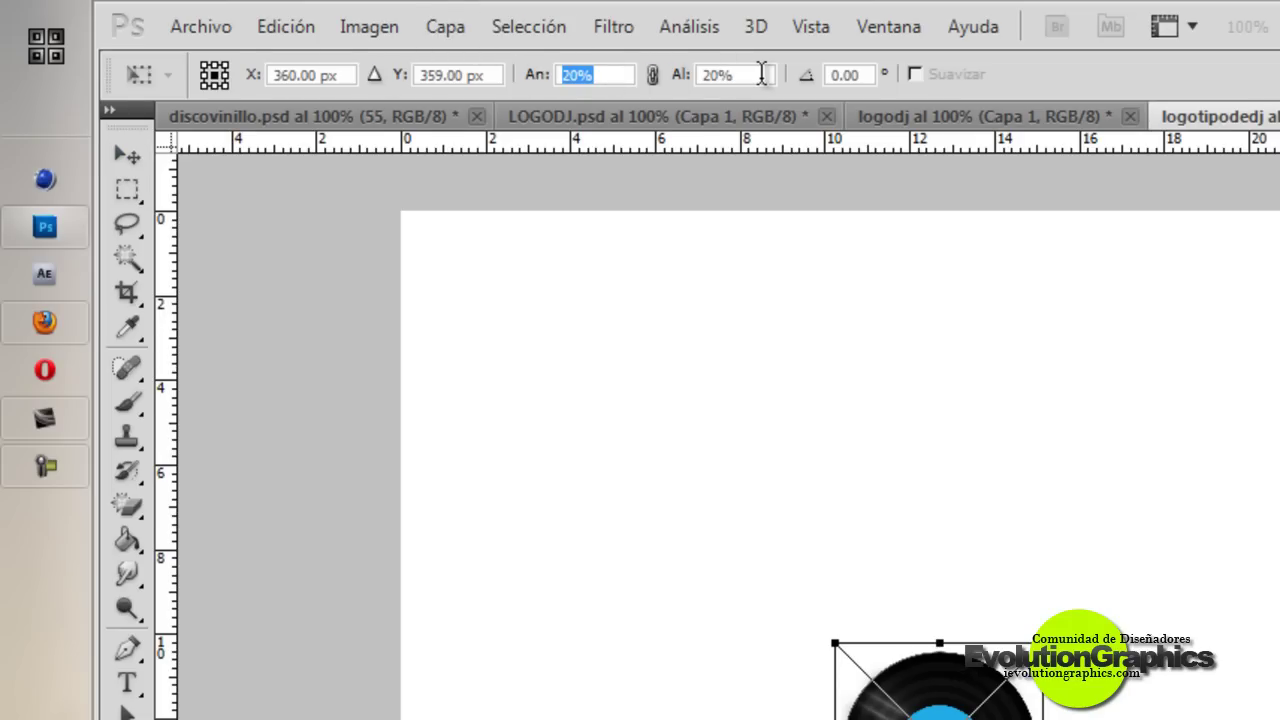
left_click(690, 75)
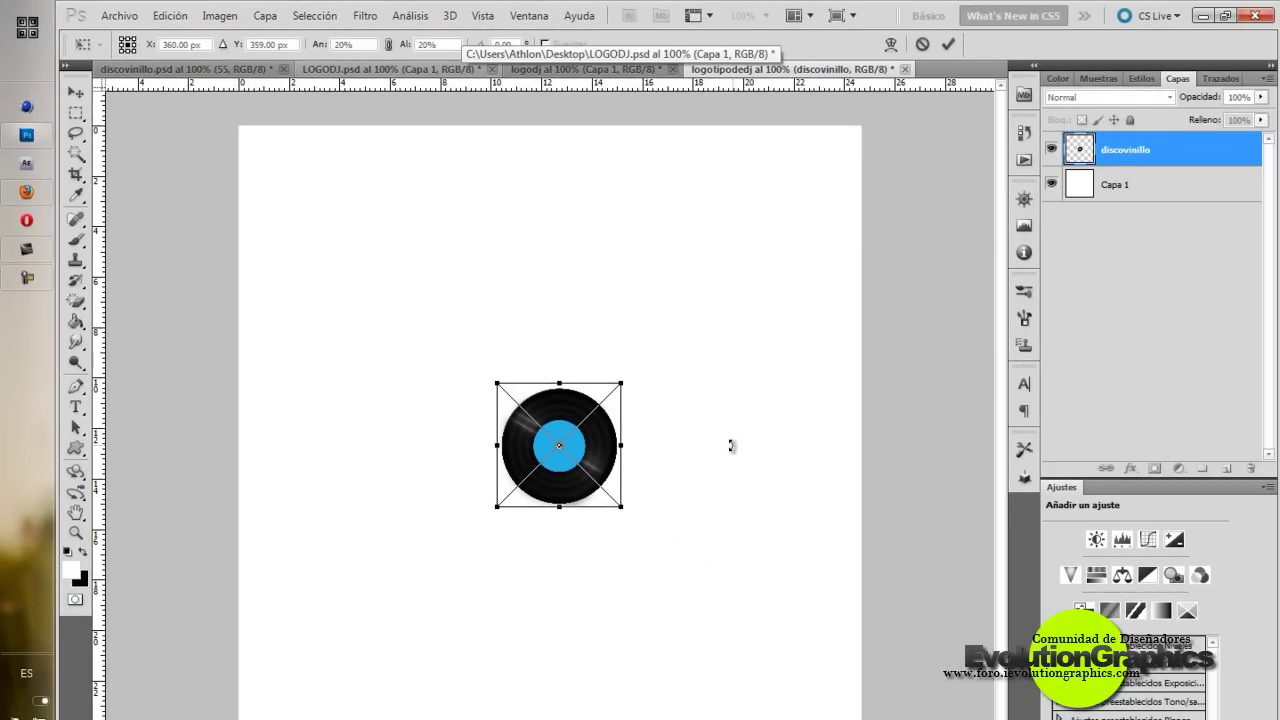
key("Return")
key("g")
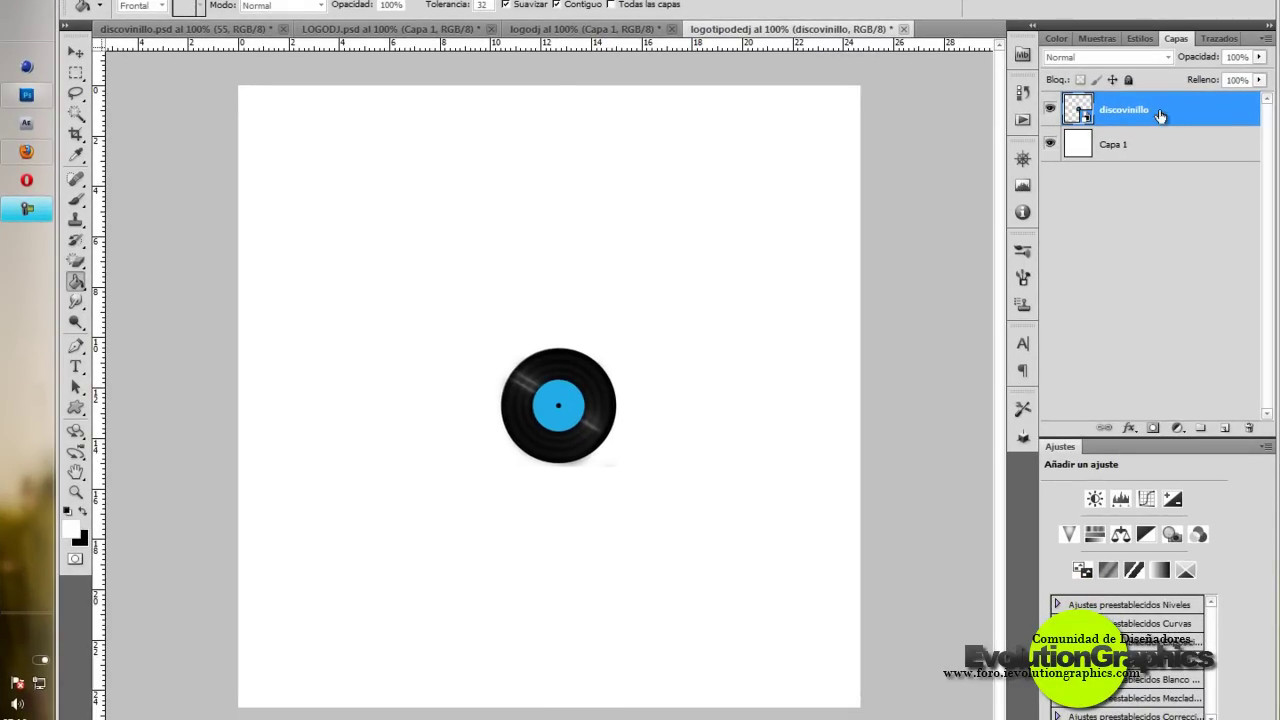
- Rasterize the discovinillo layer with Rasterizar capa
left_click(75, 51)
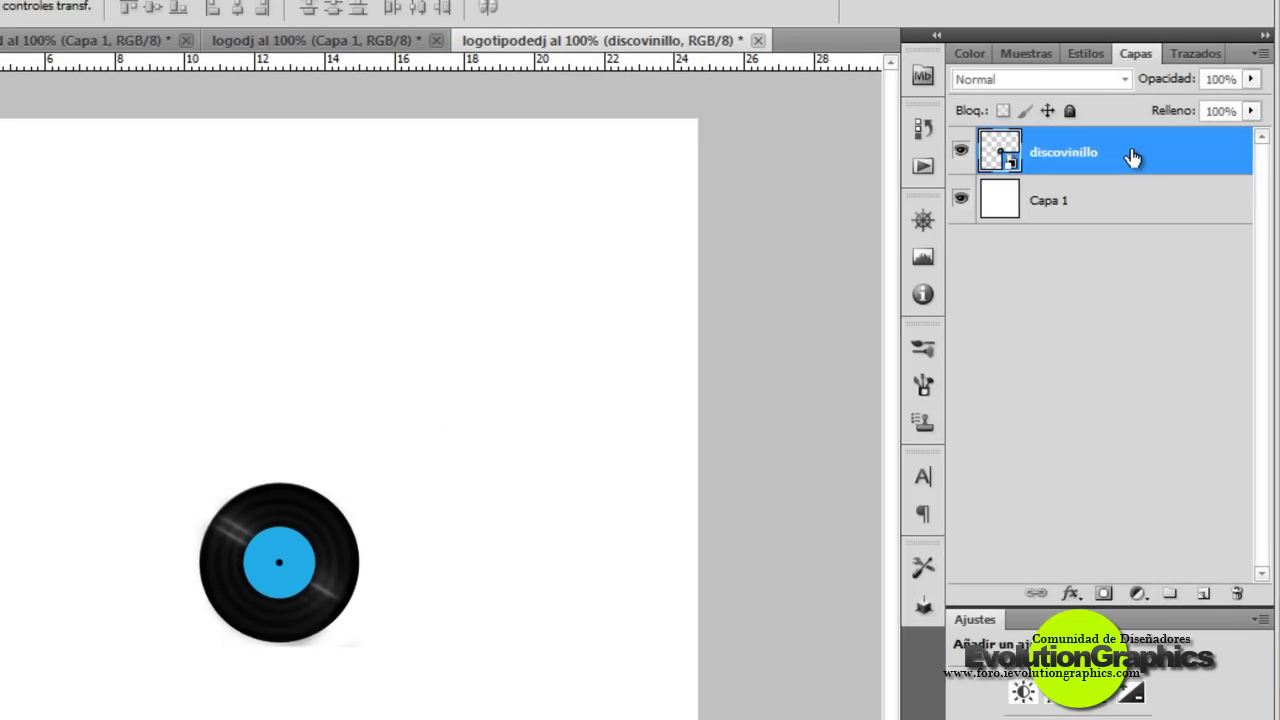
right_click(1132, 158)
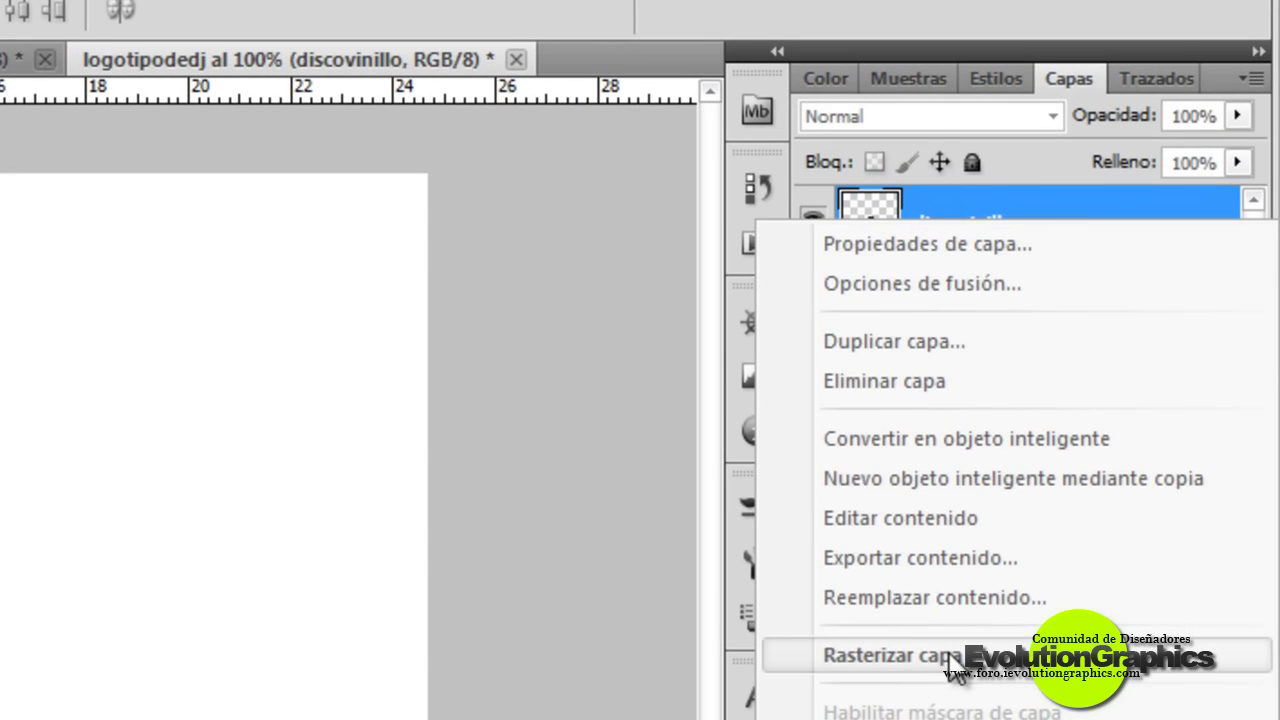
left_click(950, 660)
- Browse the layer menu without choosing, then bring up Imagen > Ajustes
left_click(258, 16)
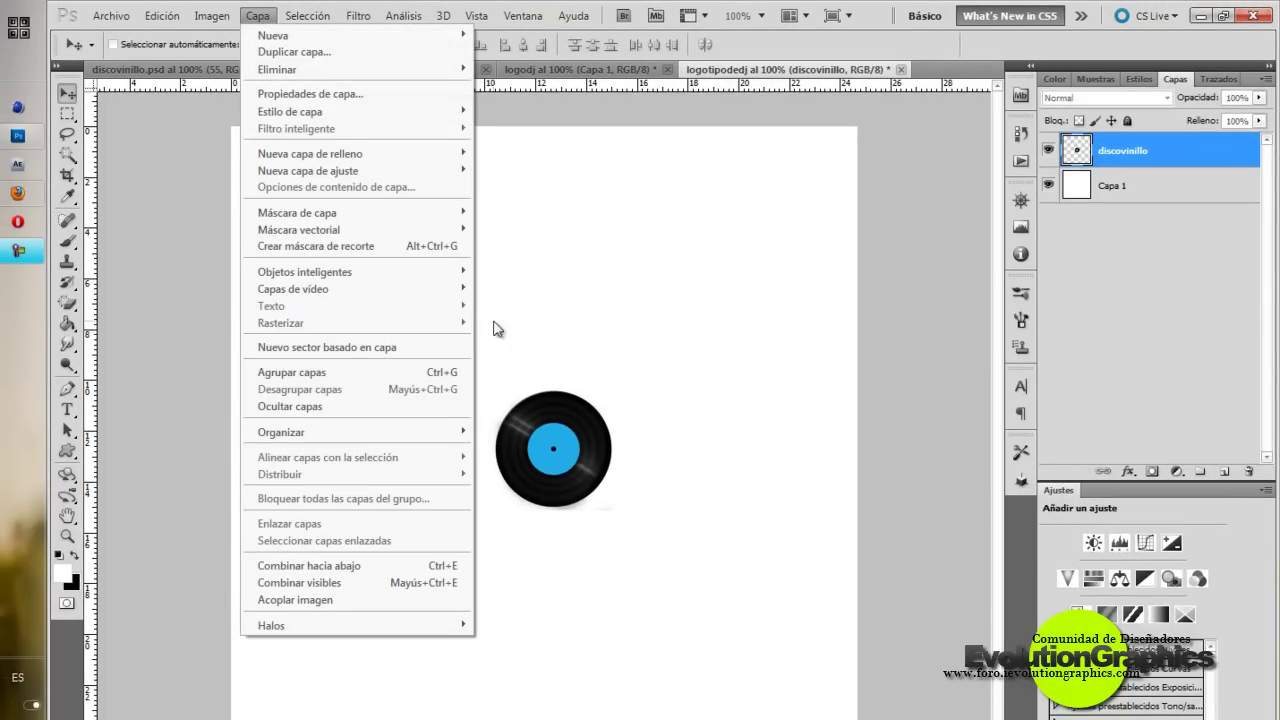
left_click(1175, 151)
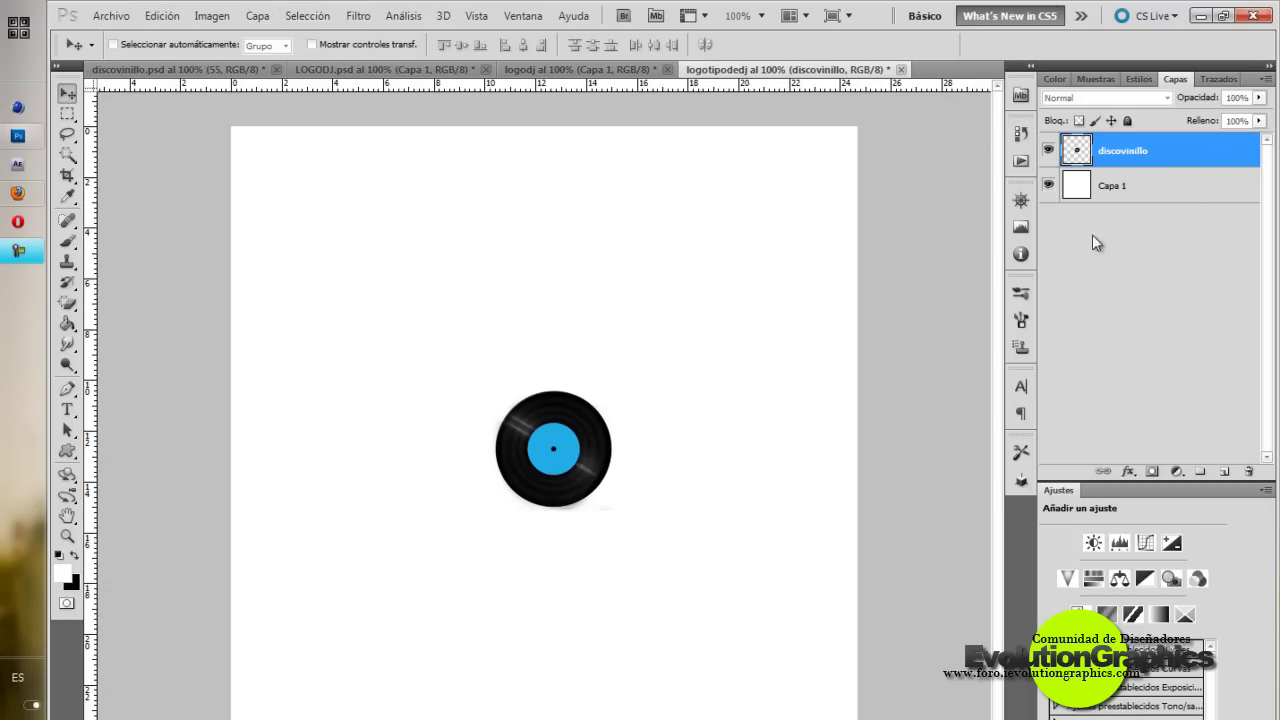
left_click(207, 17)
mouse_move(373, 100)
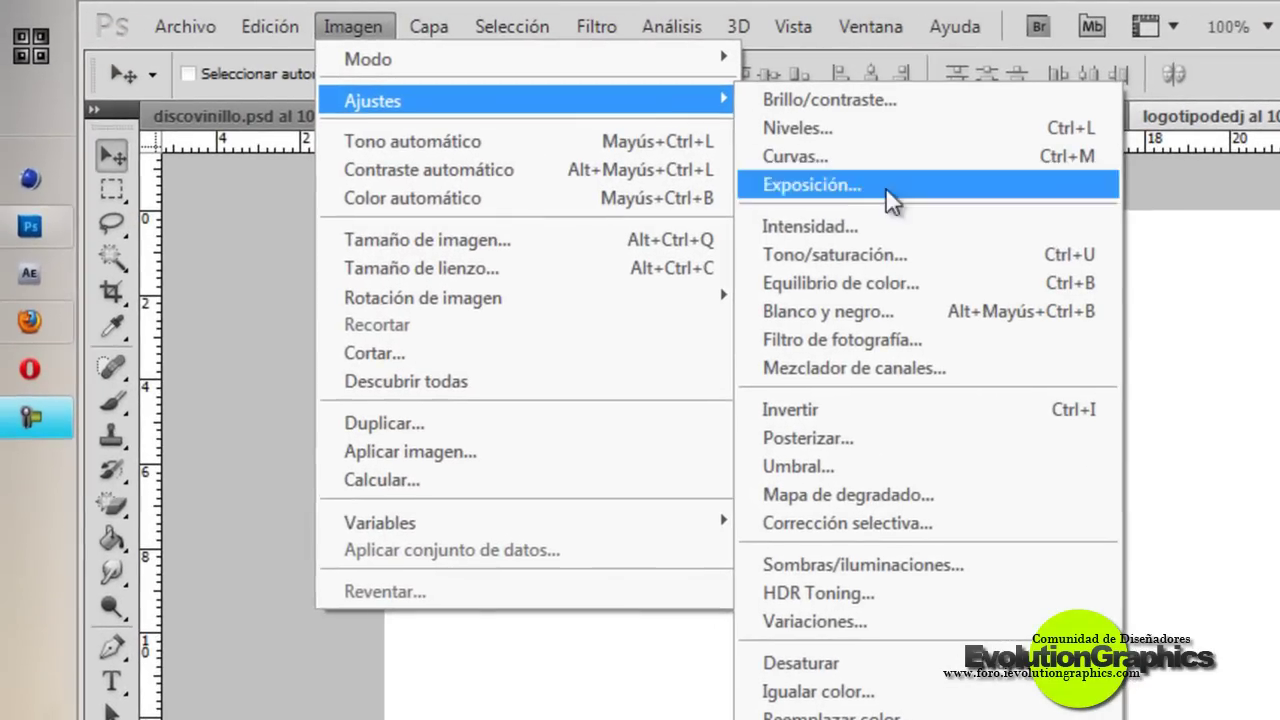
- Apply Tono/saturación with hue -133 to the disc, then toggle its visibility to compare
left_click(894, 252)
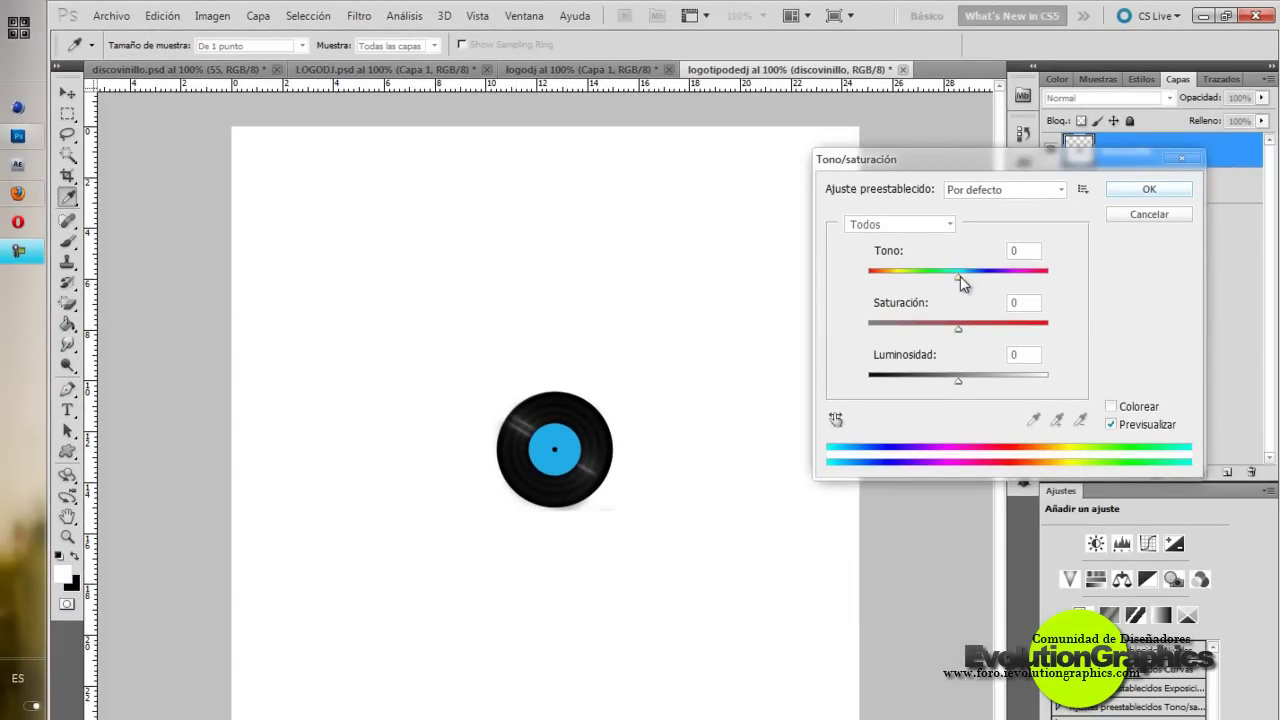
left_click_drag(961, 277, 886, 278)
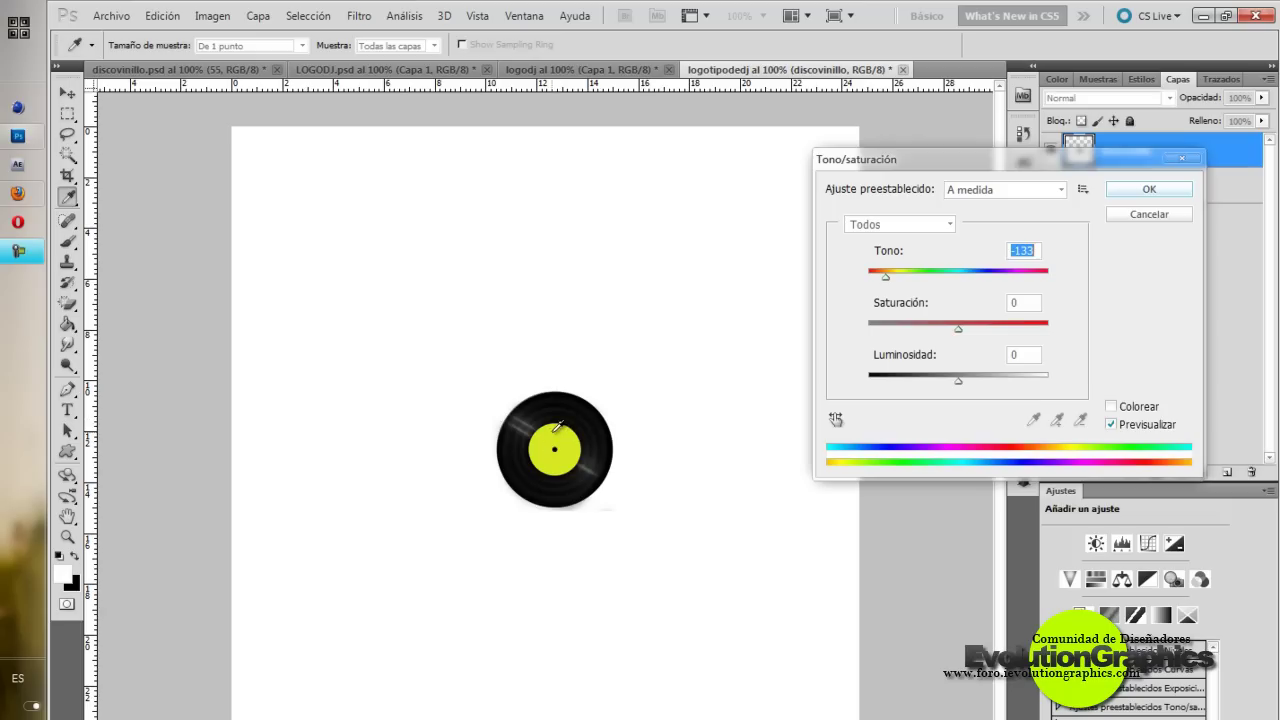
left_click(1149, 189)
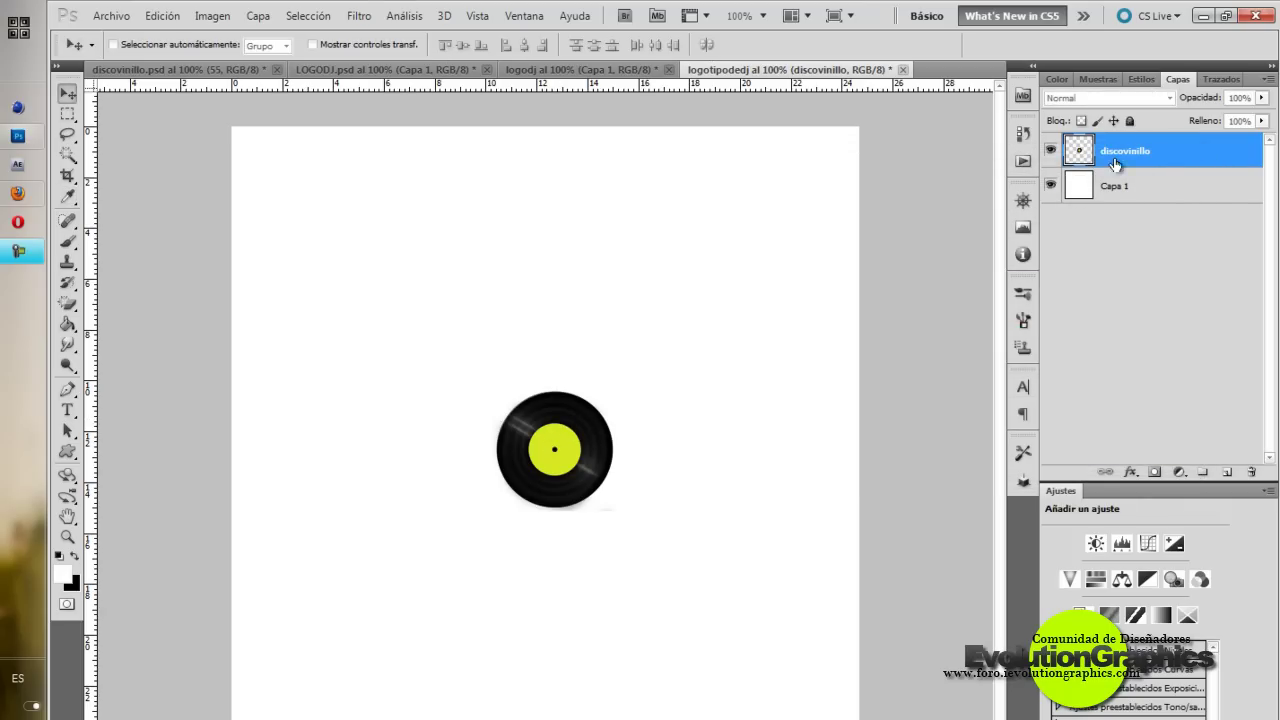
left_click(1051, 152)
left_click(1051, 152)
- Check the logodj logo, return to logotipodedj, and bring up the shape tool flyout
left_click(592, 69)
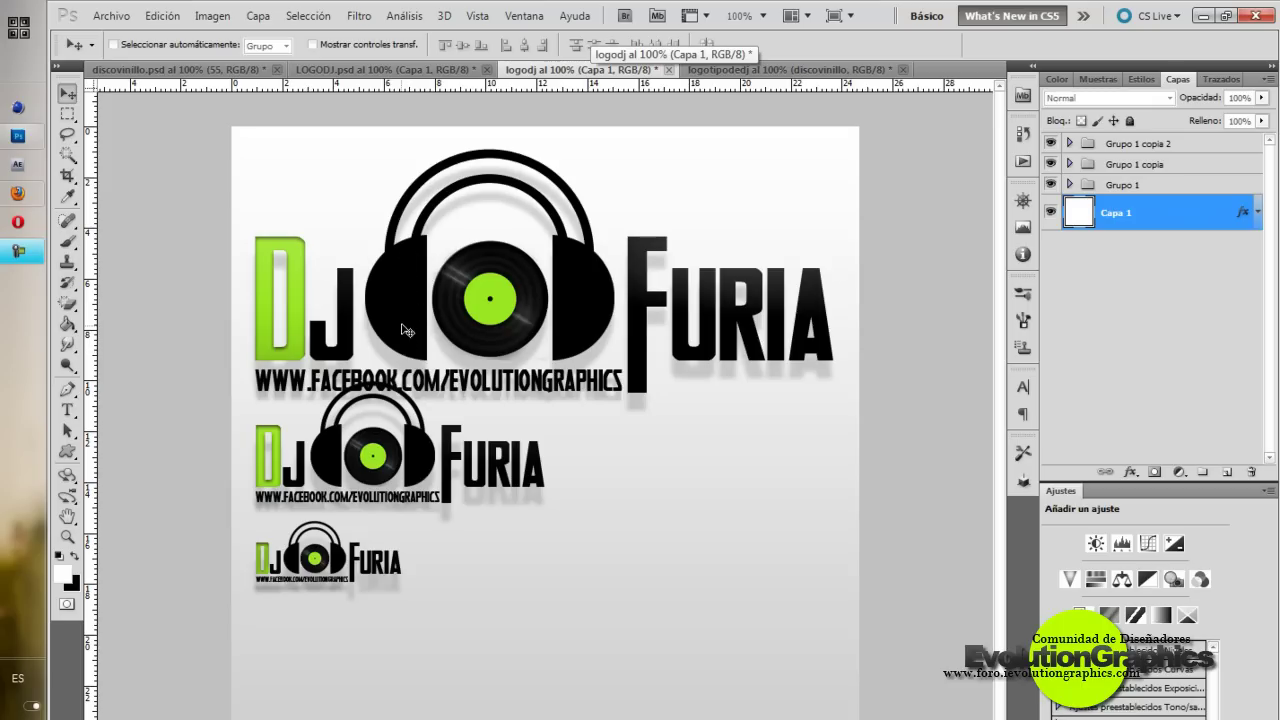
left_click(774, 69)
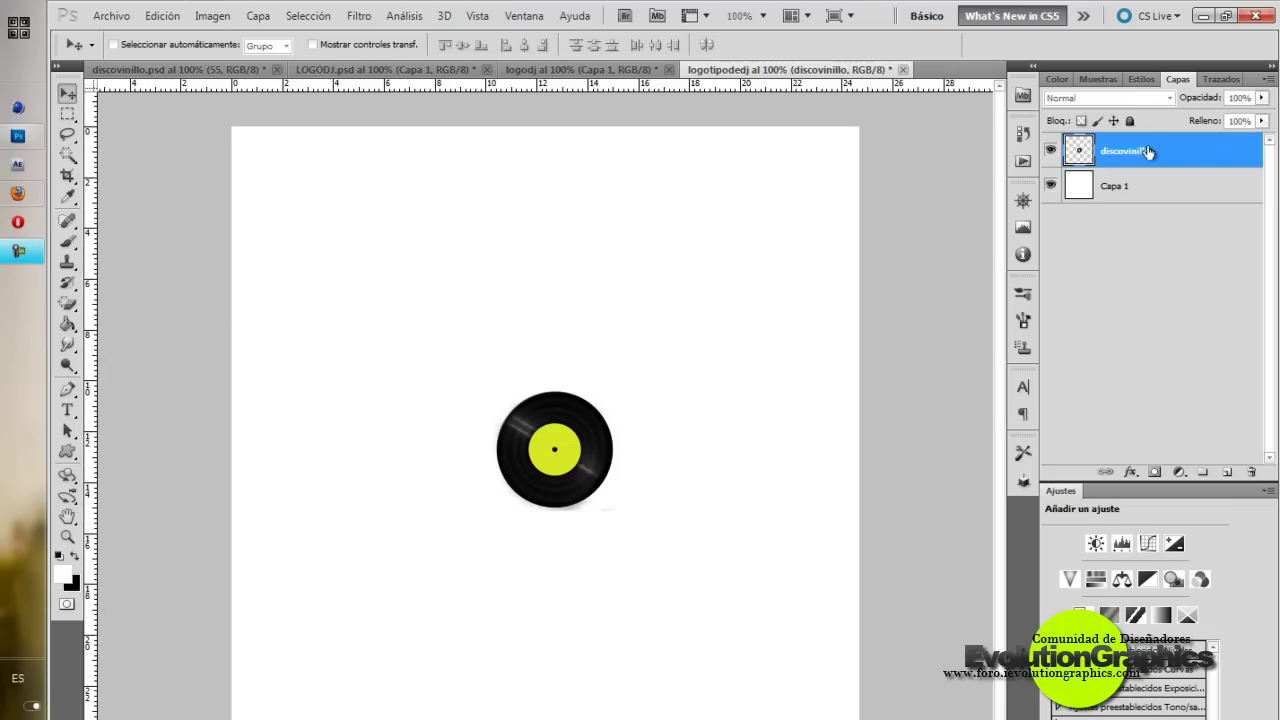
left_click(70, 450)
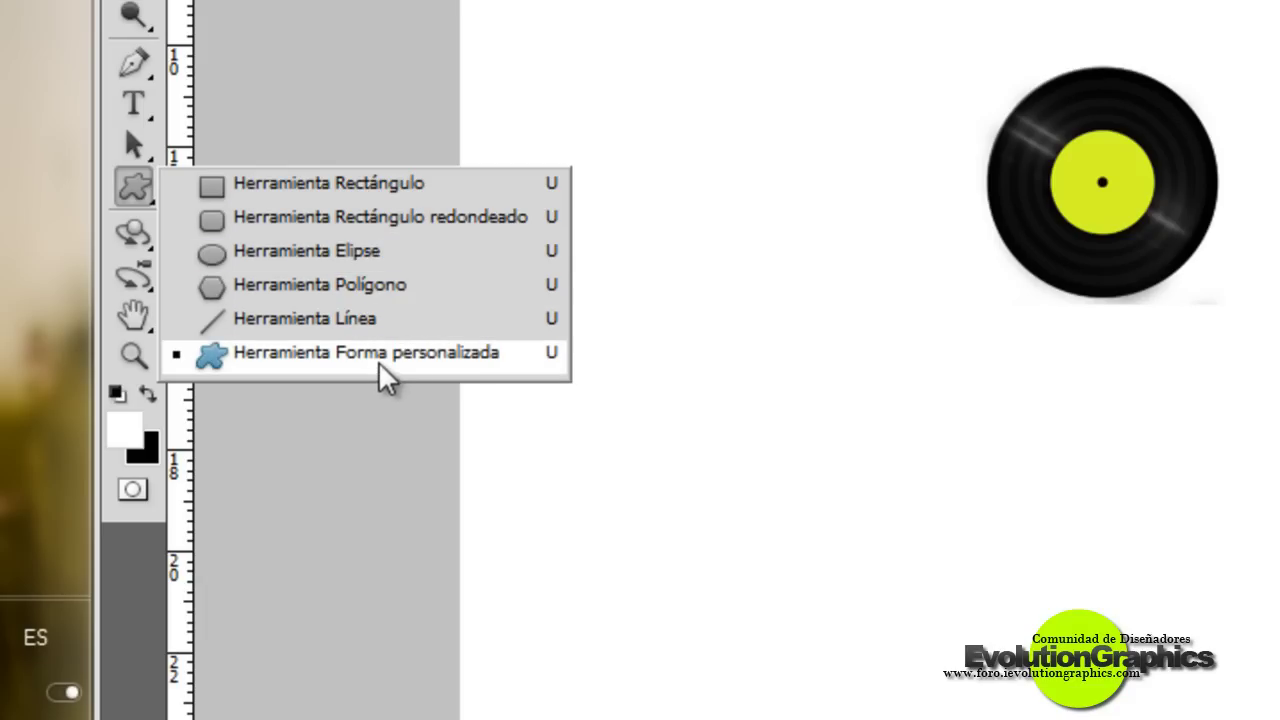
- Draw a black Ellipse circle and move it up above the vinyl disc
left_click(376, 249)
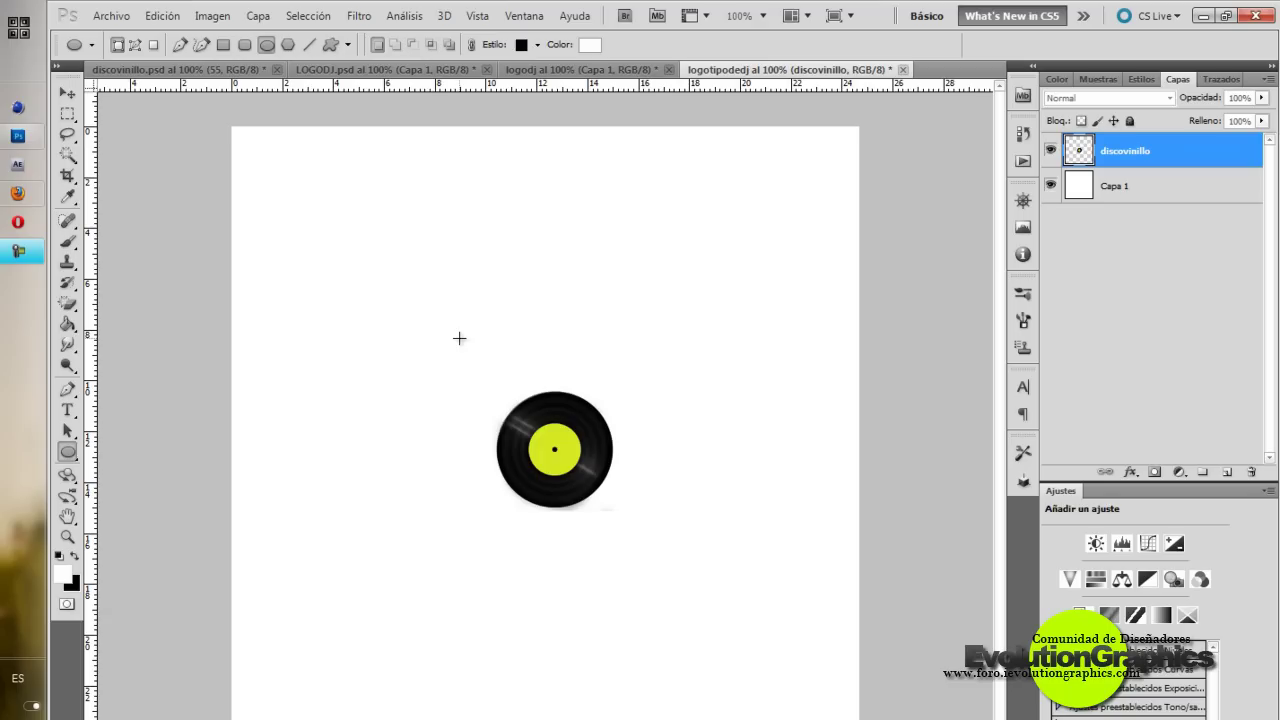
left_click_drag(459, 338, 638, 503)
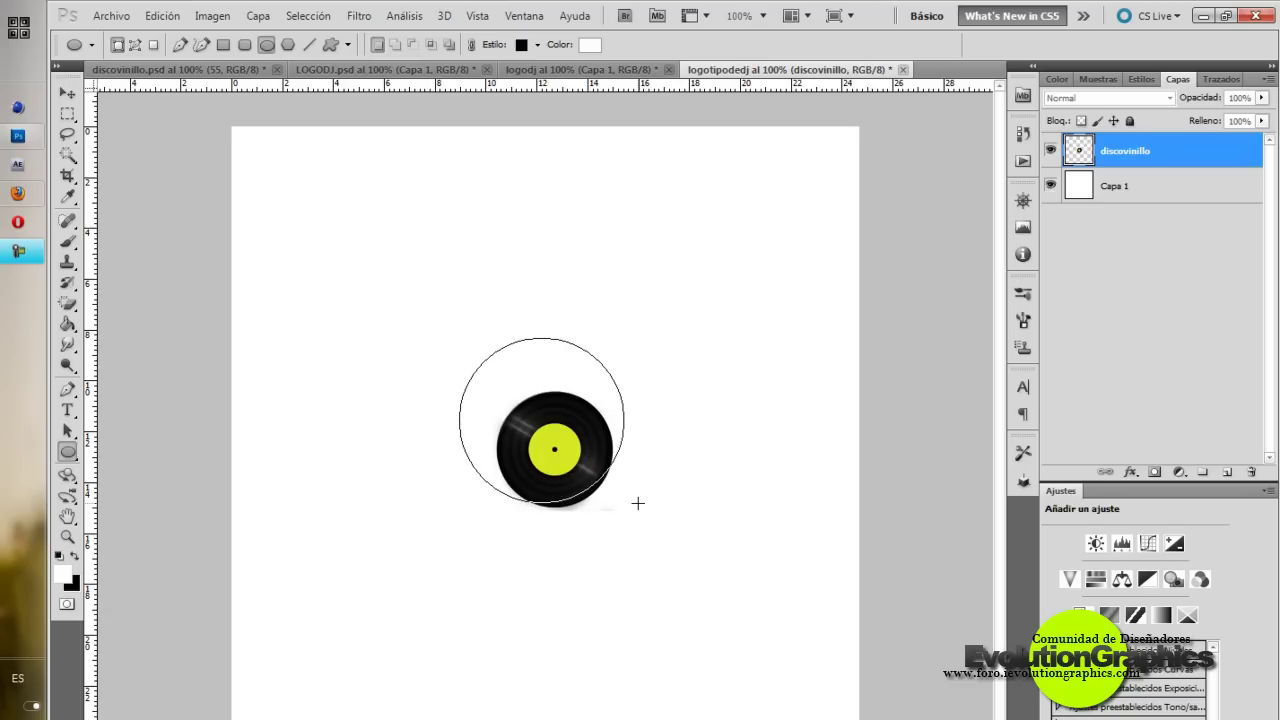
left_click_drag(638, 503, 638, 503)
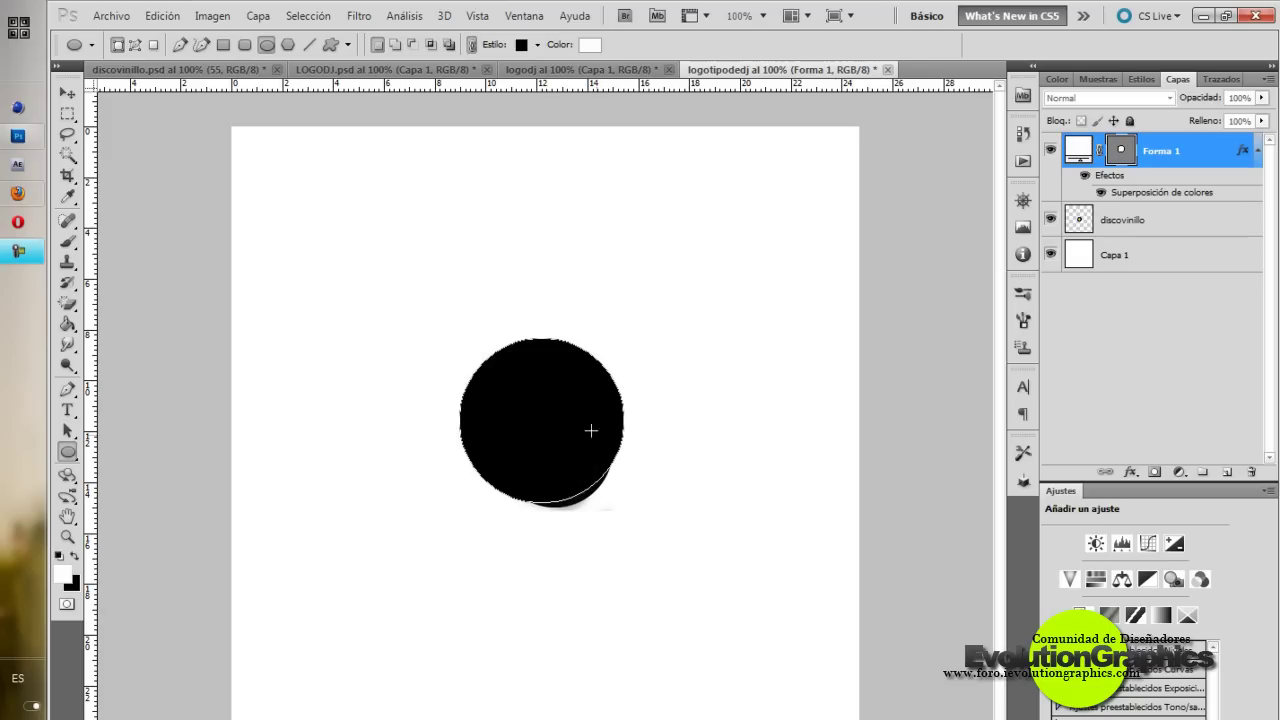
left_click(67, 93)
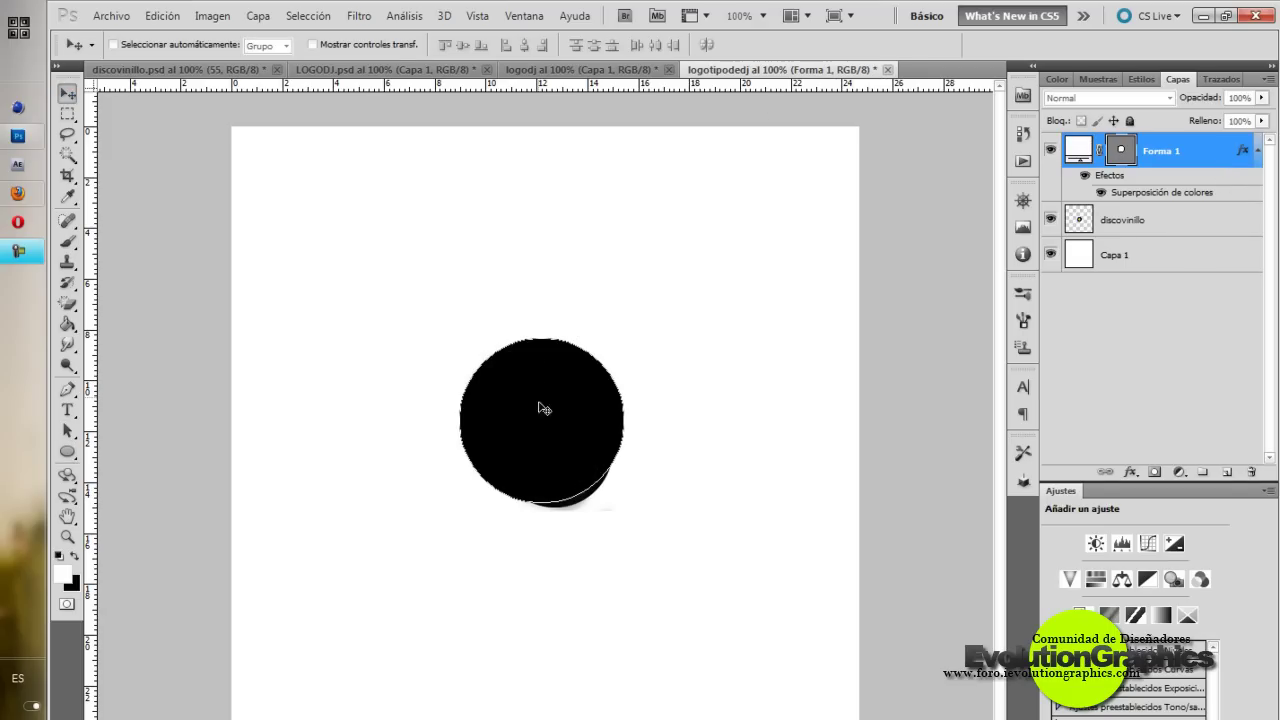
left_click_drag(541, 408, 543, 299)
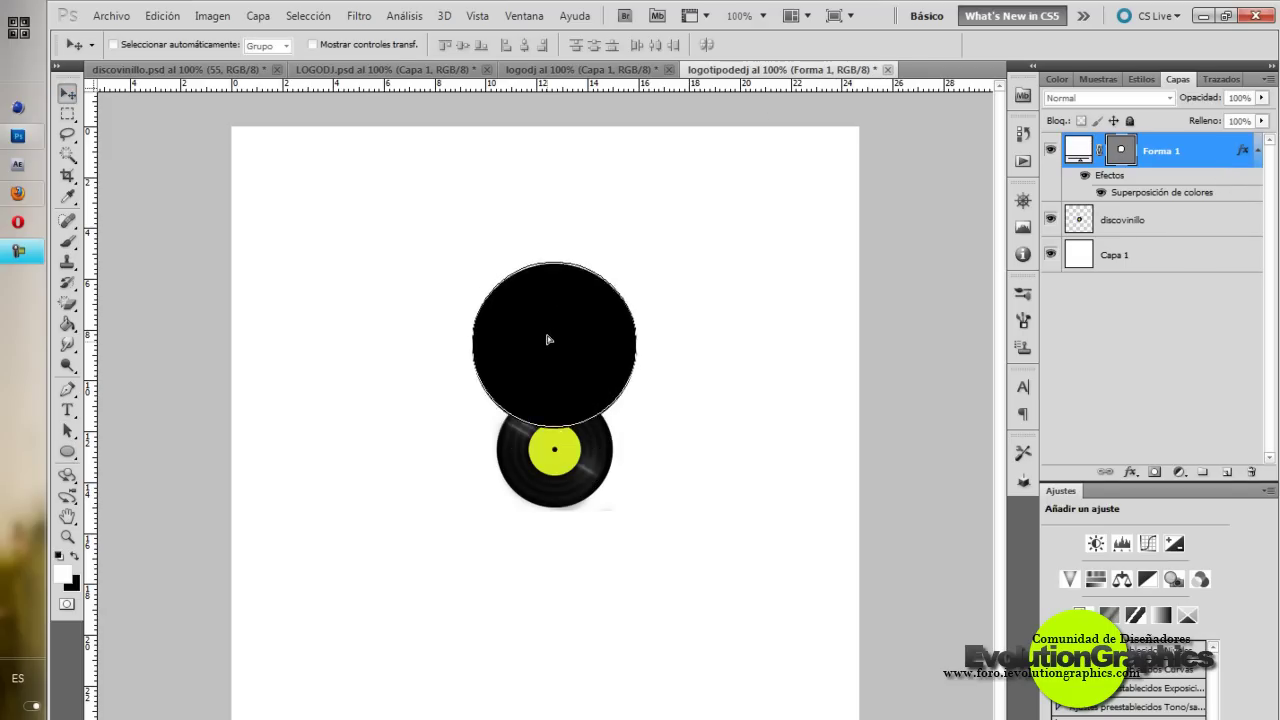
- Hide the discovinillo and Capa 1 layers and select the Forma 1 circle layer
left_click(1170, 226)
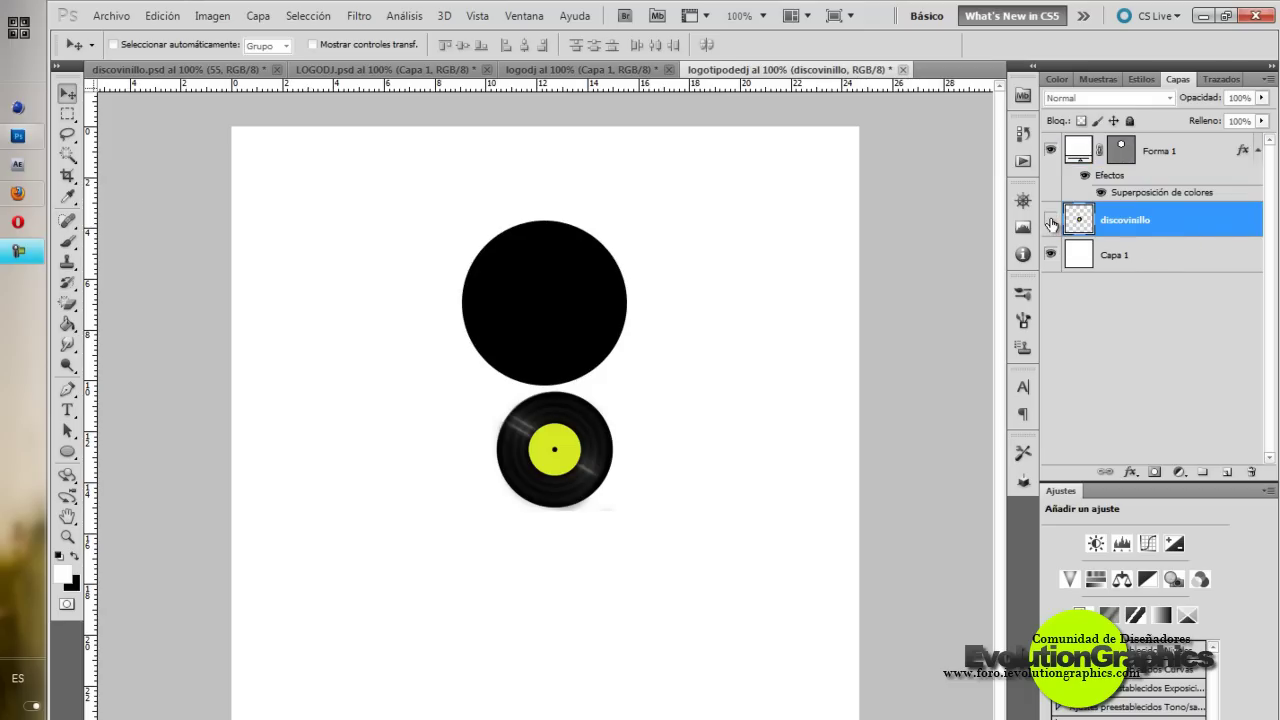
left_click(1050, 221)
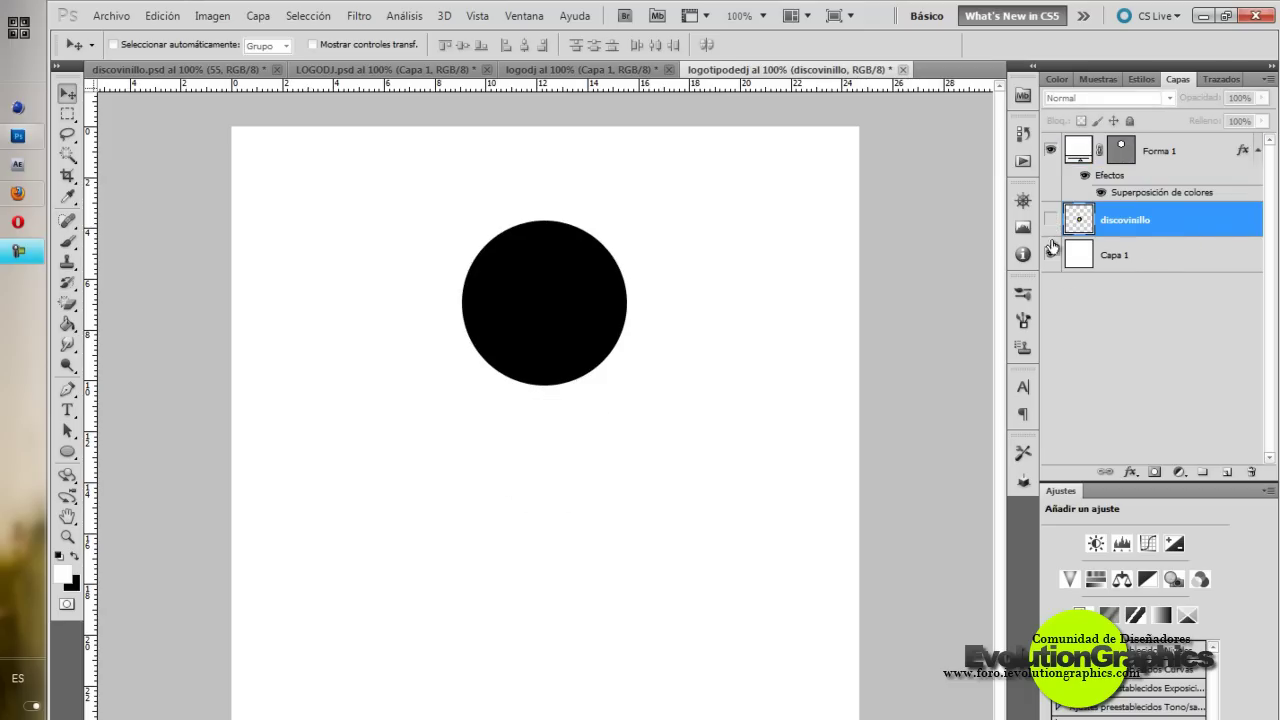
left_click(1050, 255)
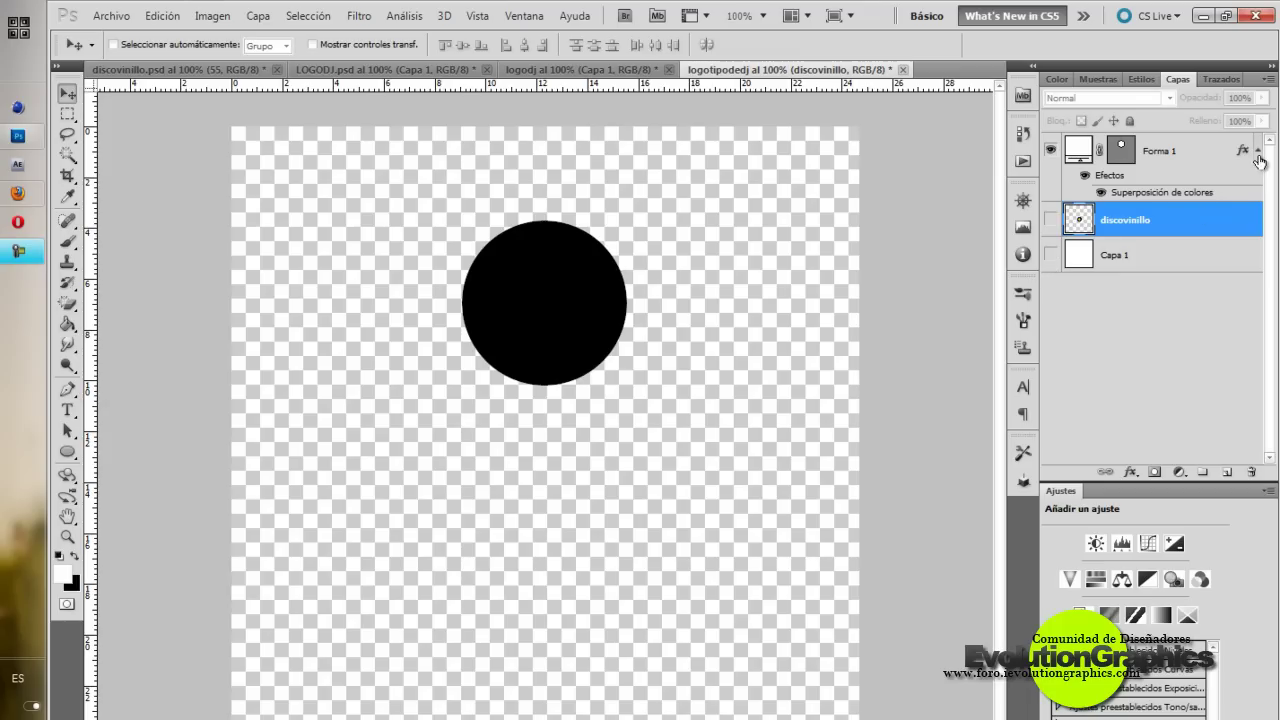
left_click(1258, 151)
left_click(1210, 154)
- Swap Forma 1's Color Overlay for a black-to-white Gradient Overlay at 0° and open its gradient colours
double_click(1210, 154)
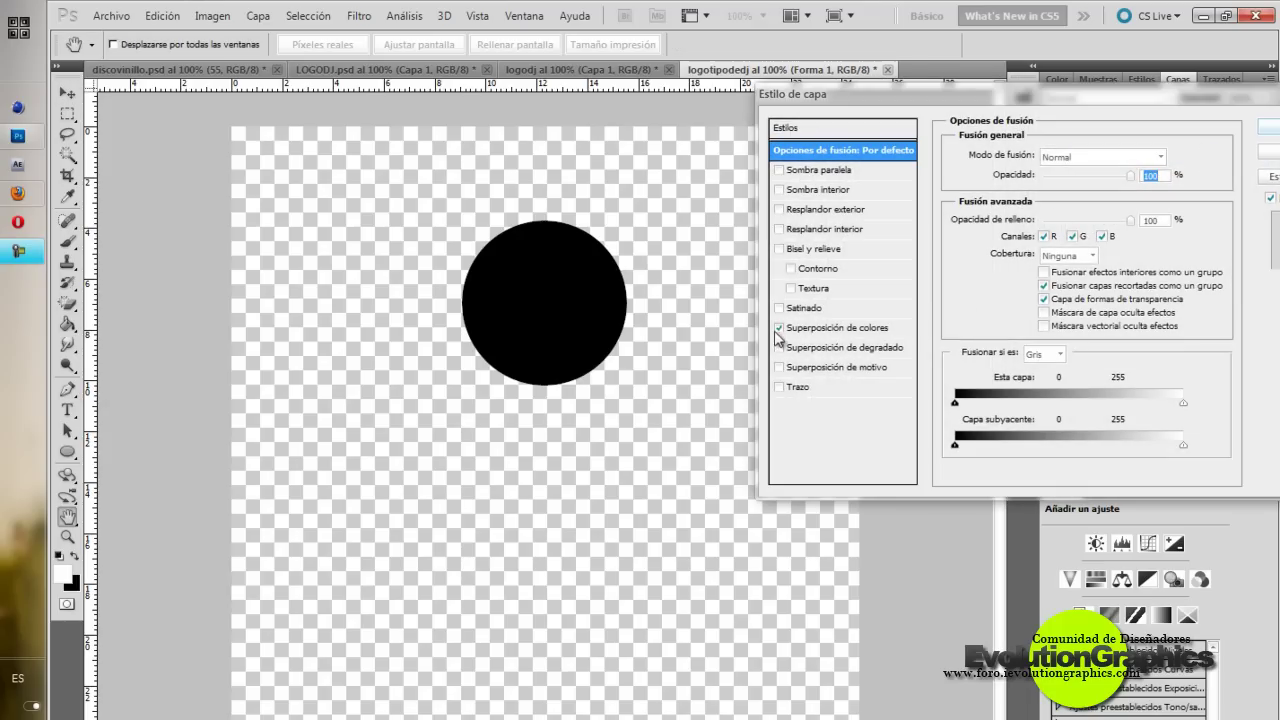
left_click(780, 329)
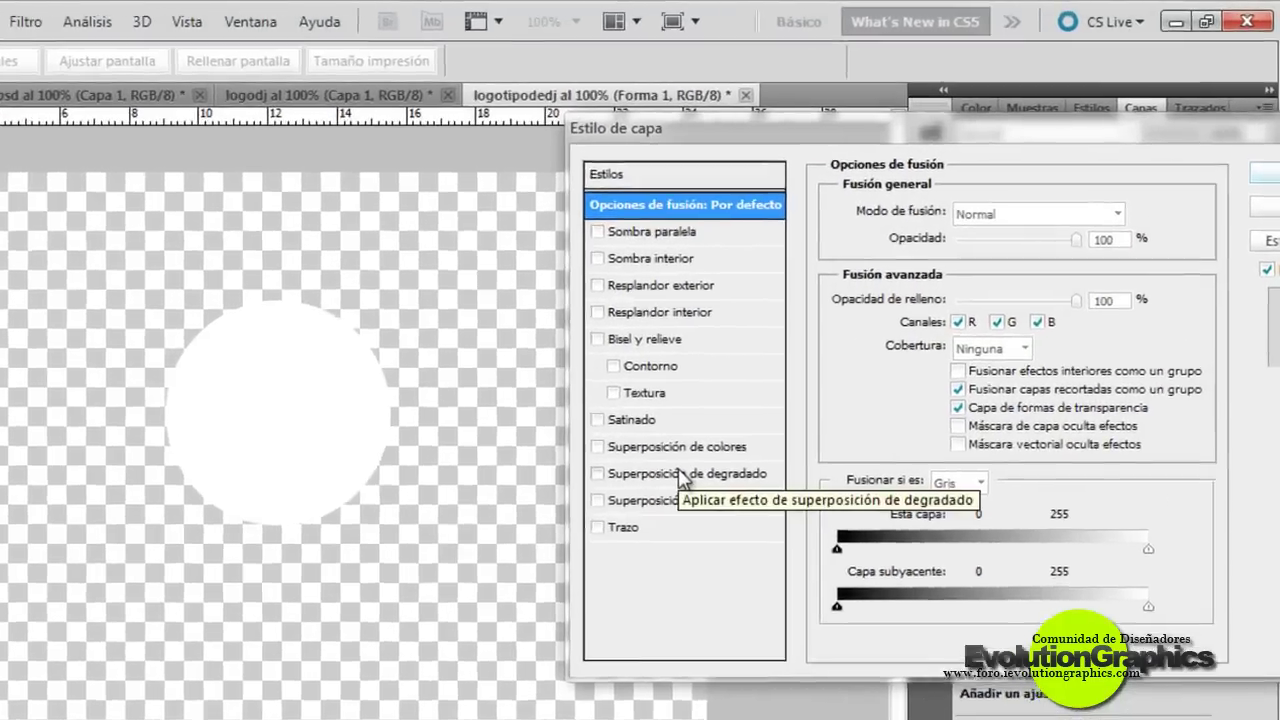
left_click(841, 348)
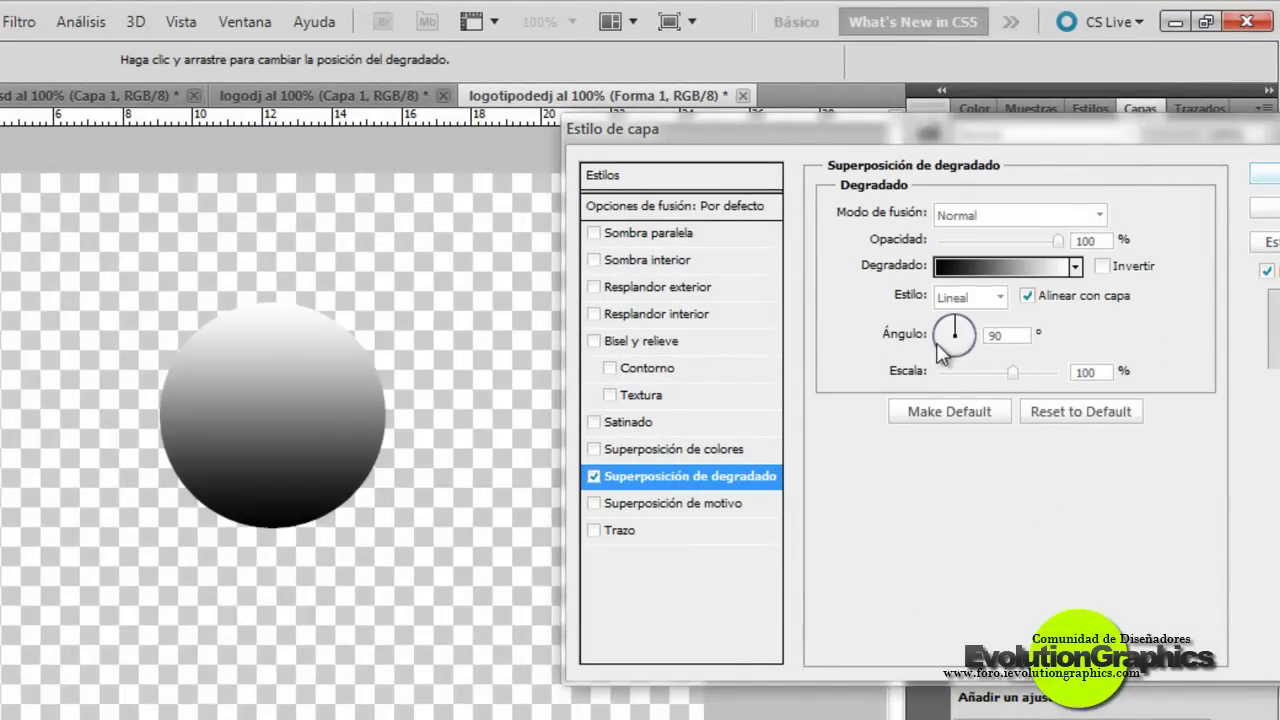
double_click(996, 338)
type("0")
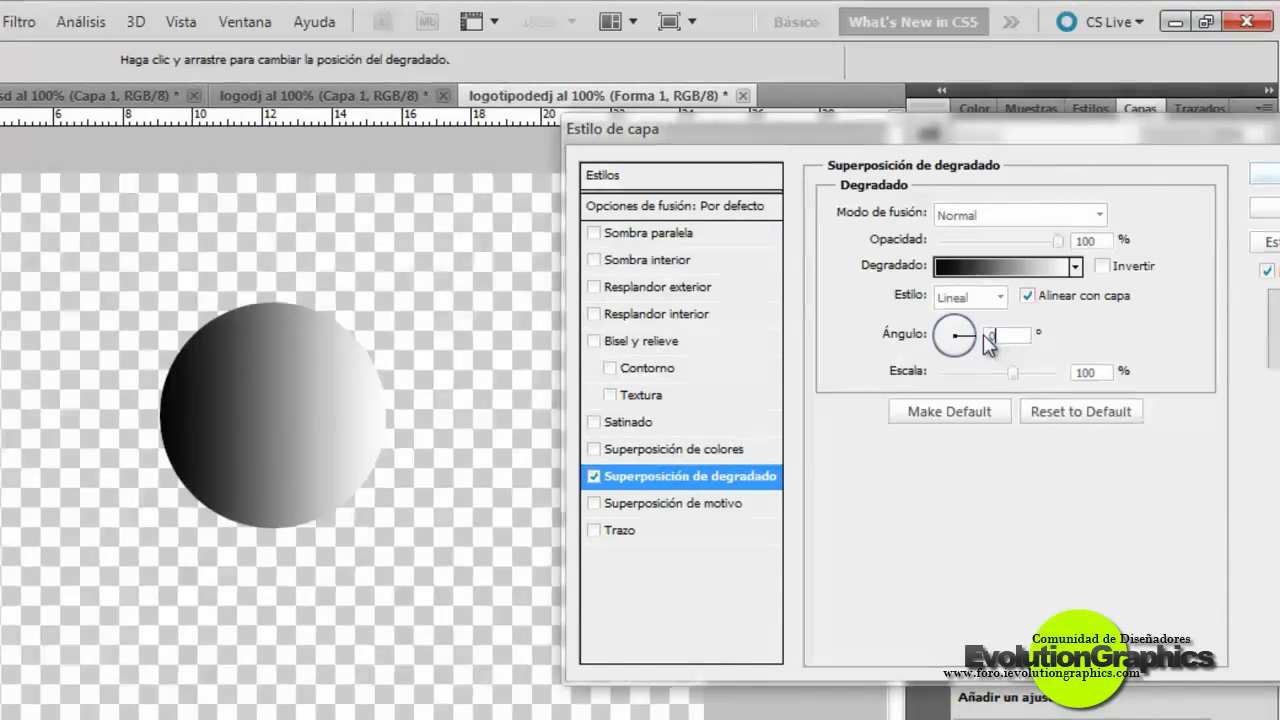
left_click(966, 270)
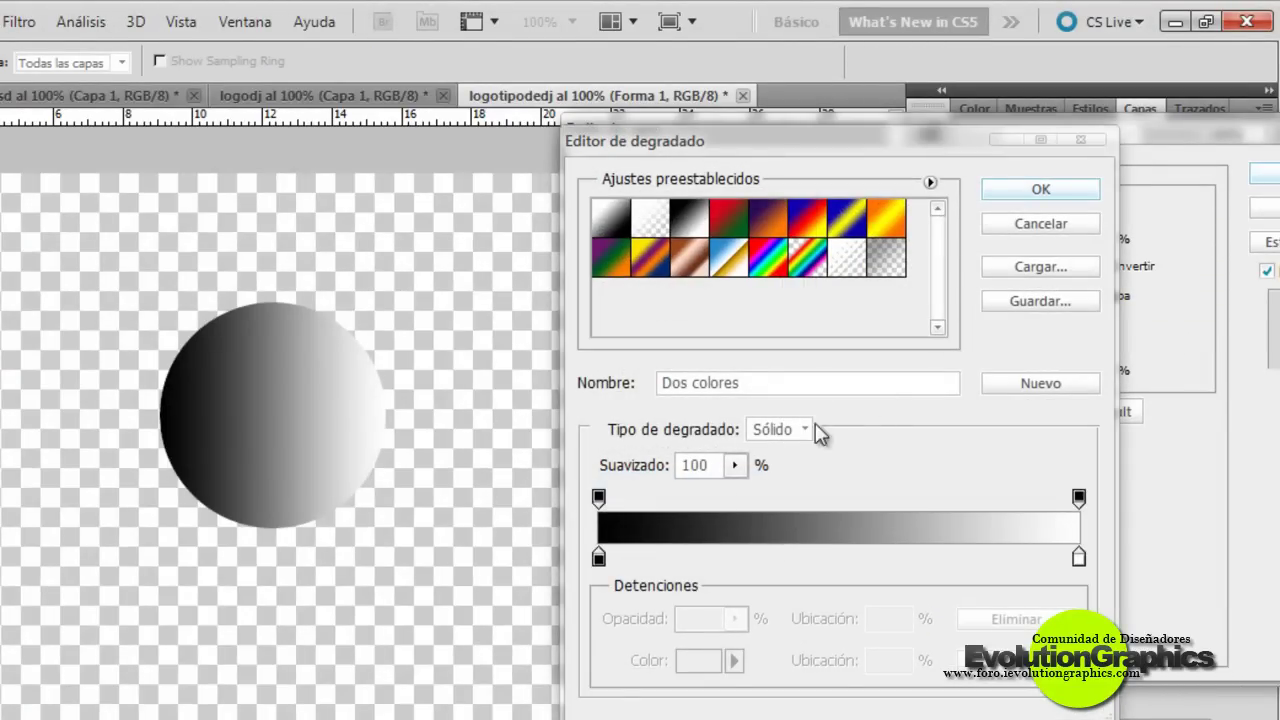
- Set both gradient stops to location 50 for a hard black/white split and confirm the layer style
double_click(599, 557)
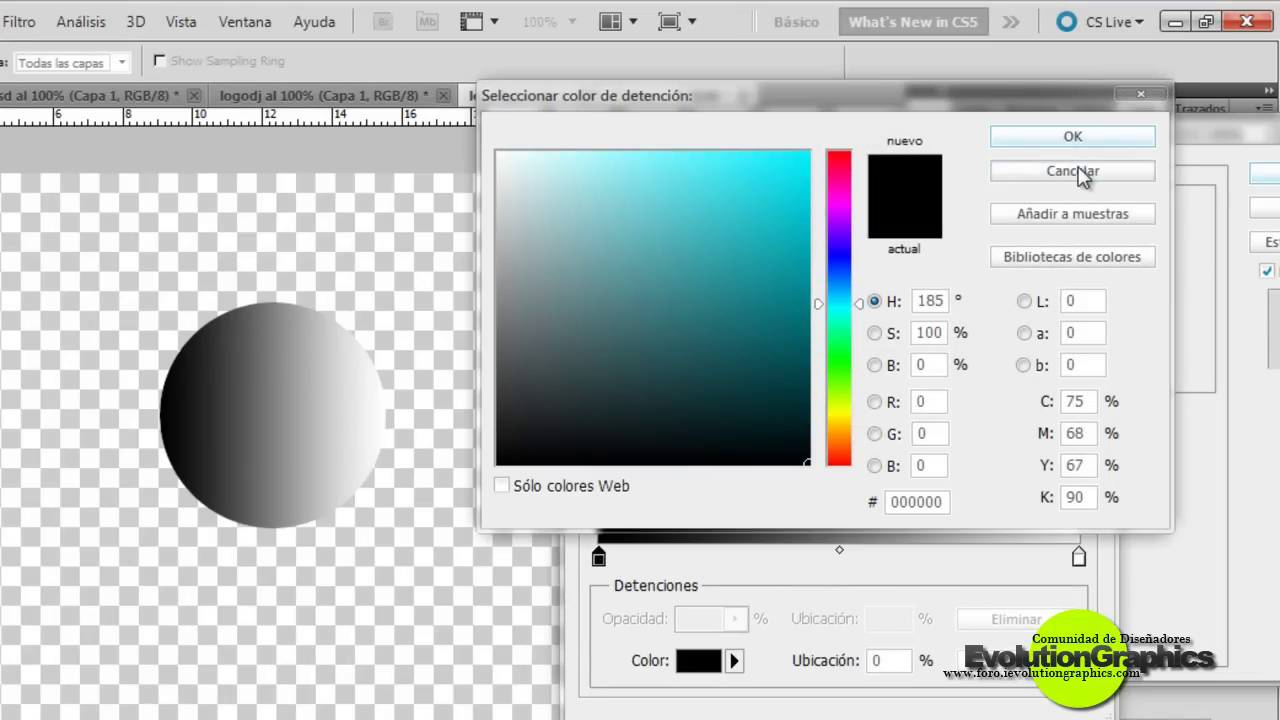
left_click(1072, 171)
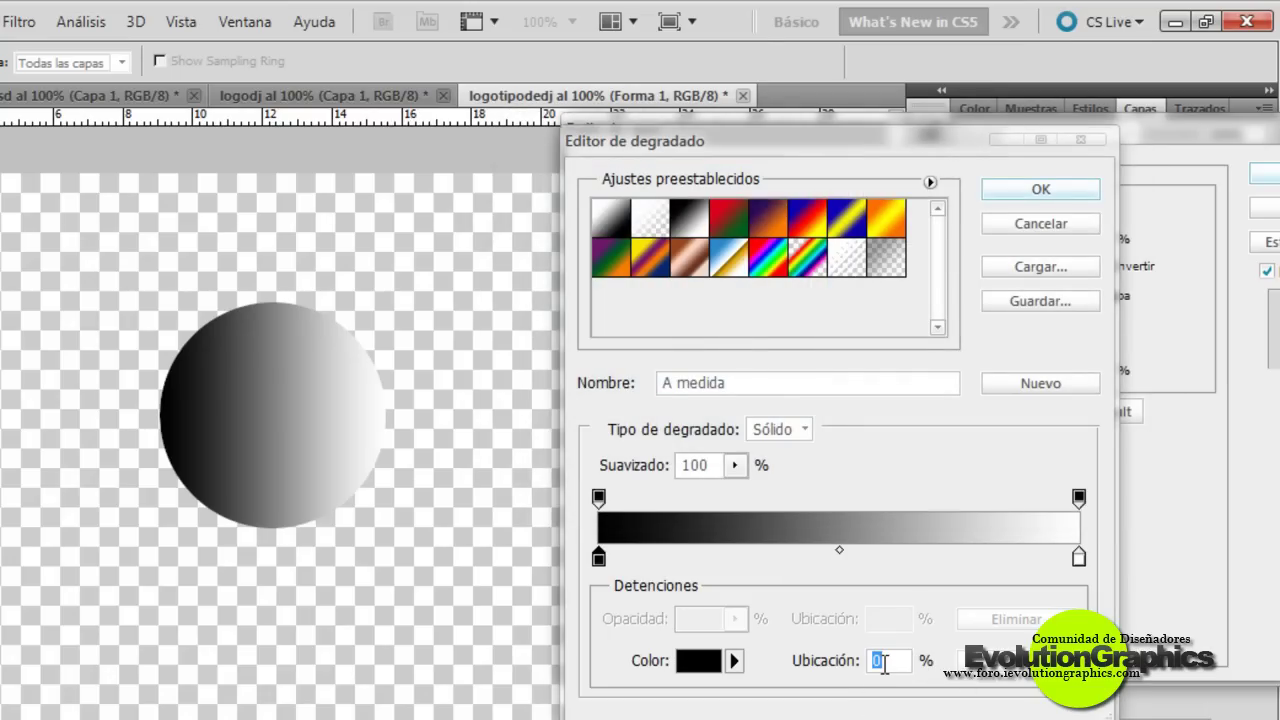
type("5")
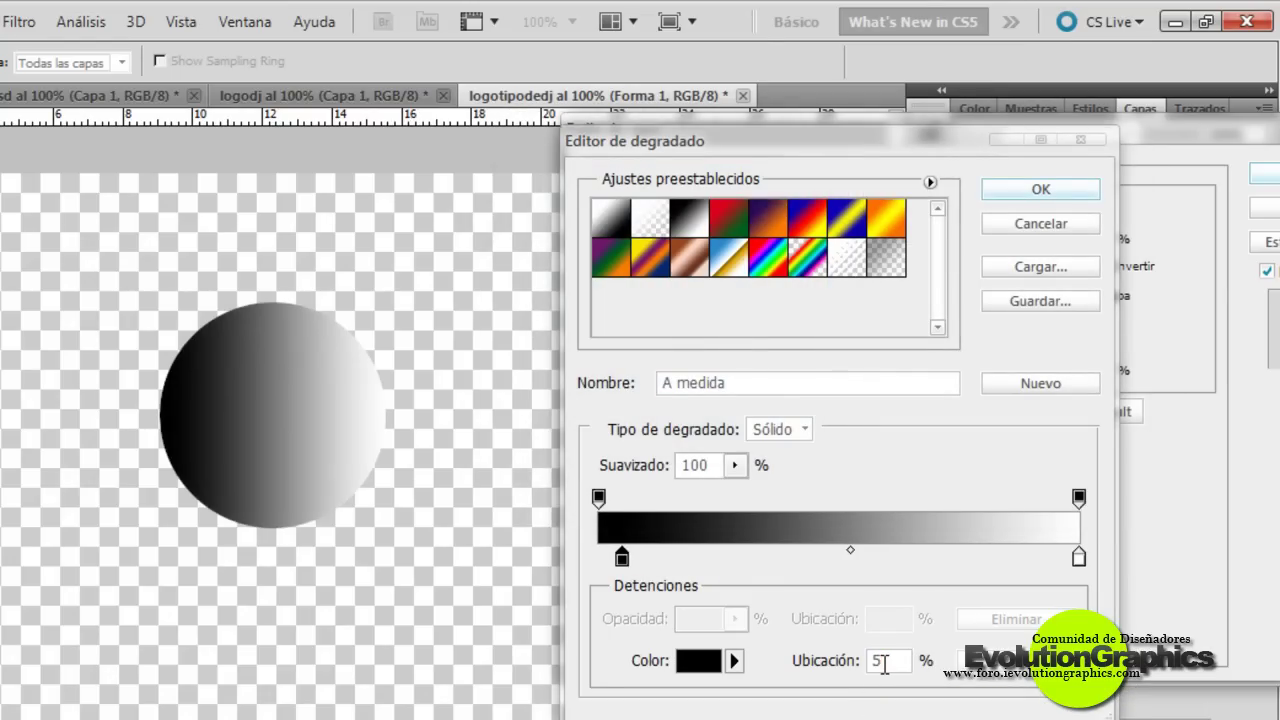
type("0")
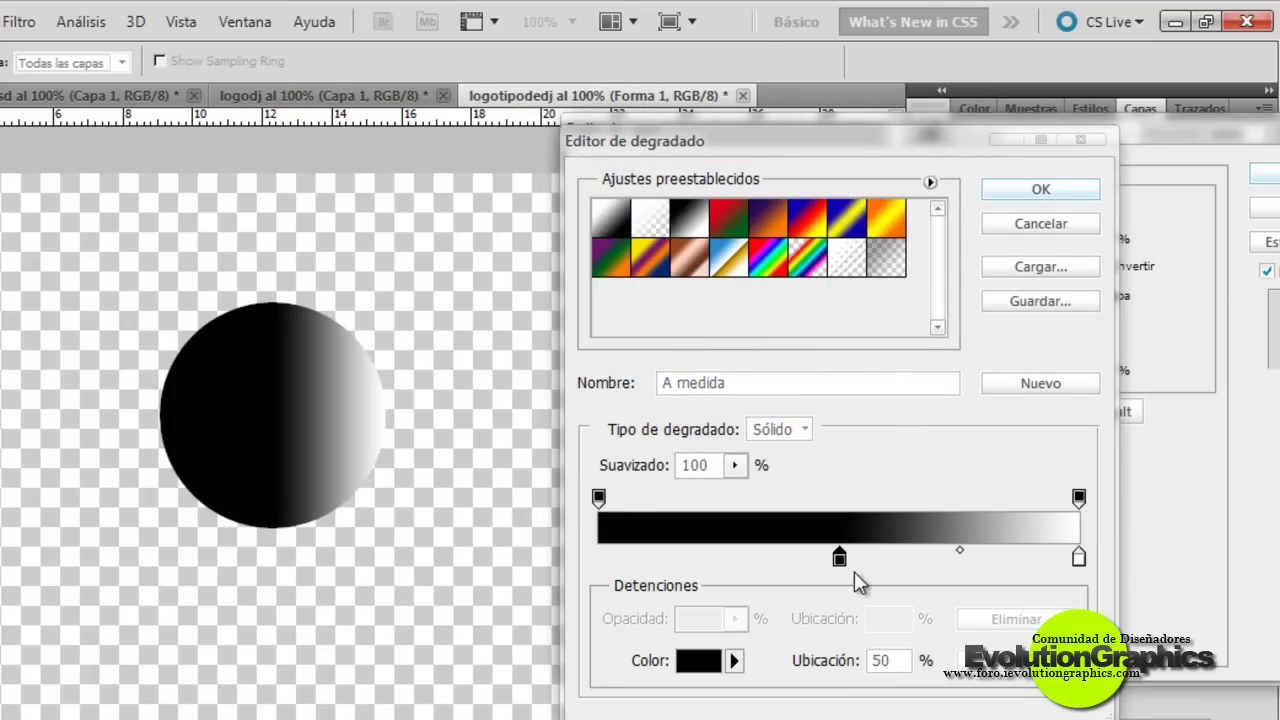
left_click(1078, 557)
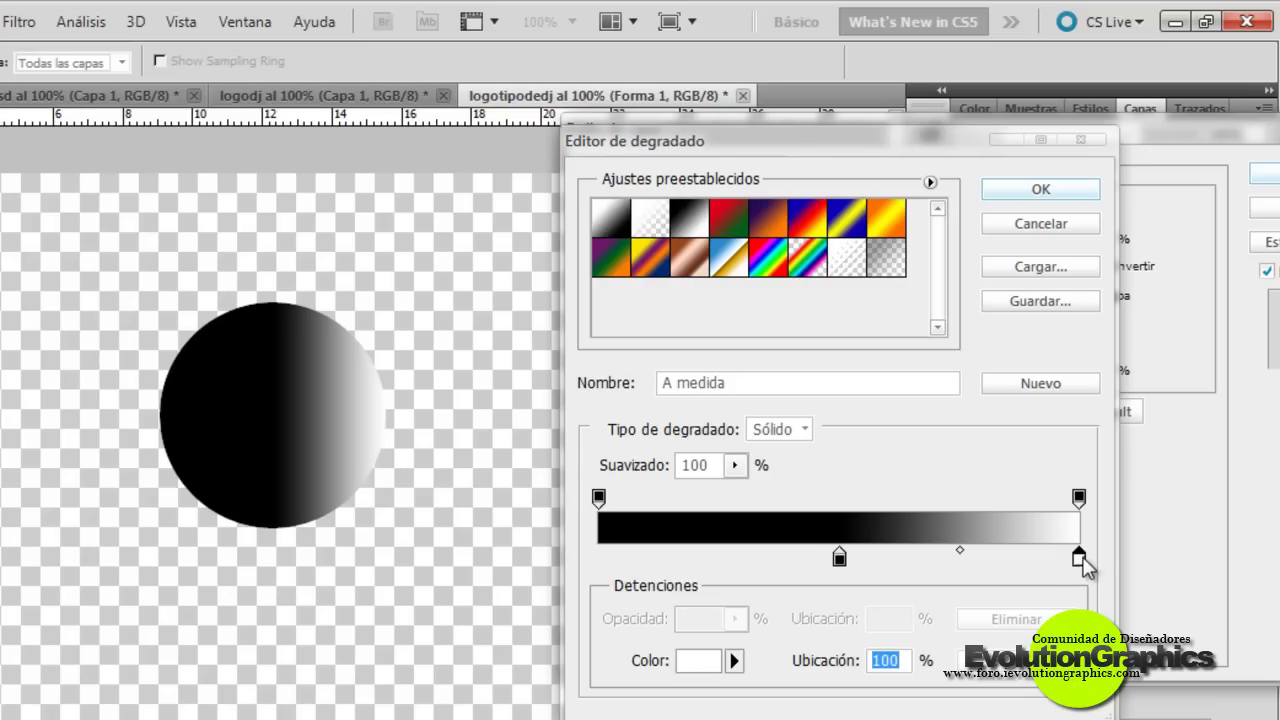
type("5")
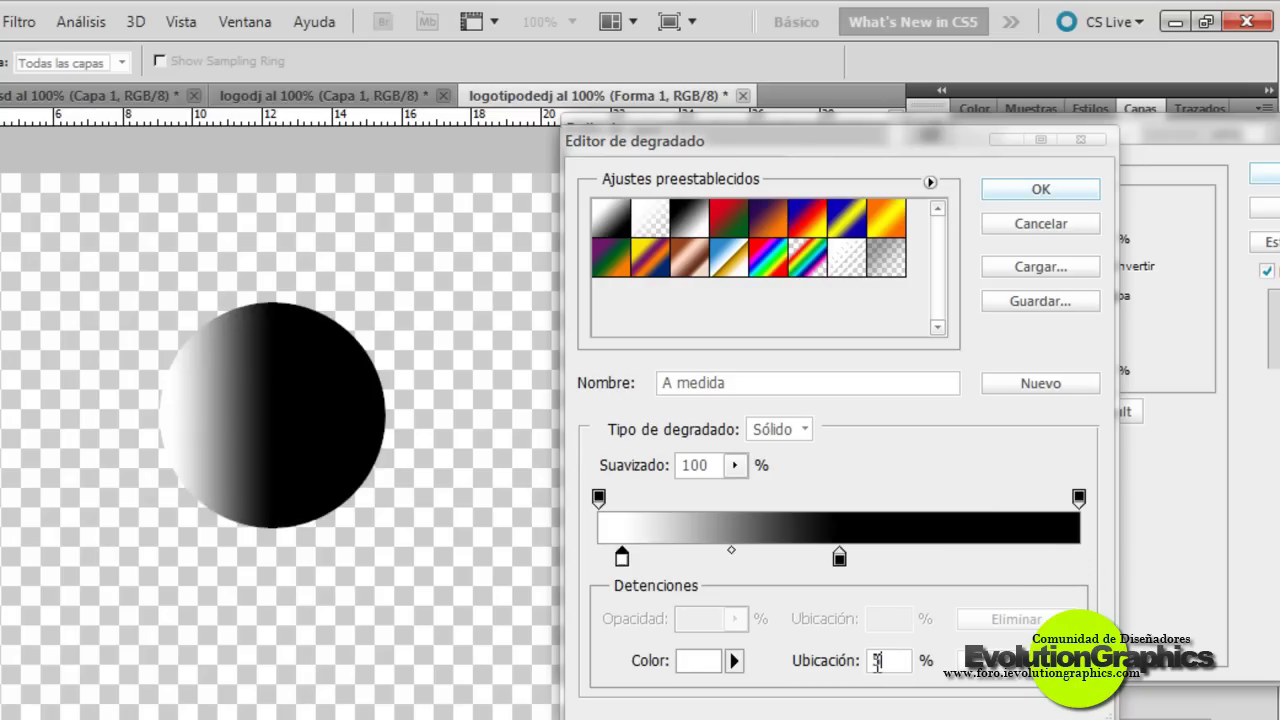
type("0")
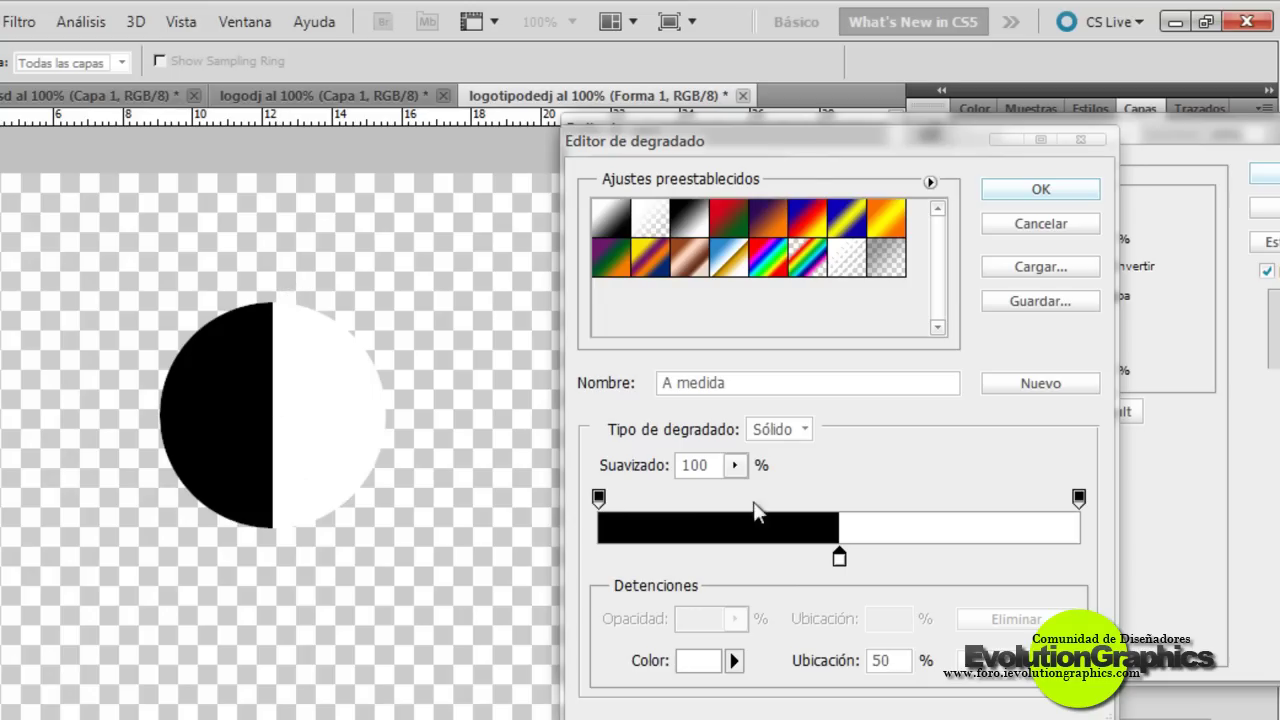
left_click(1068, 192)
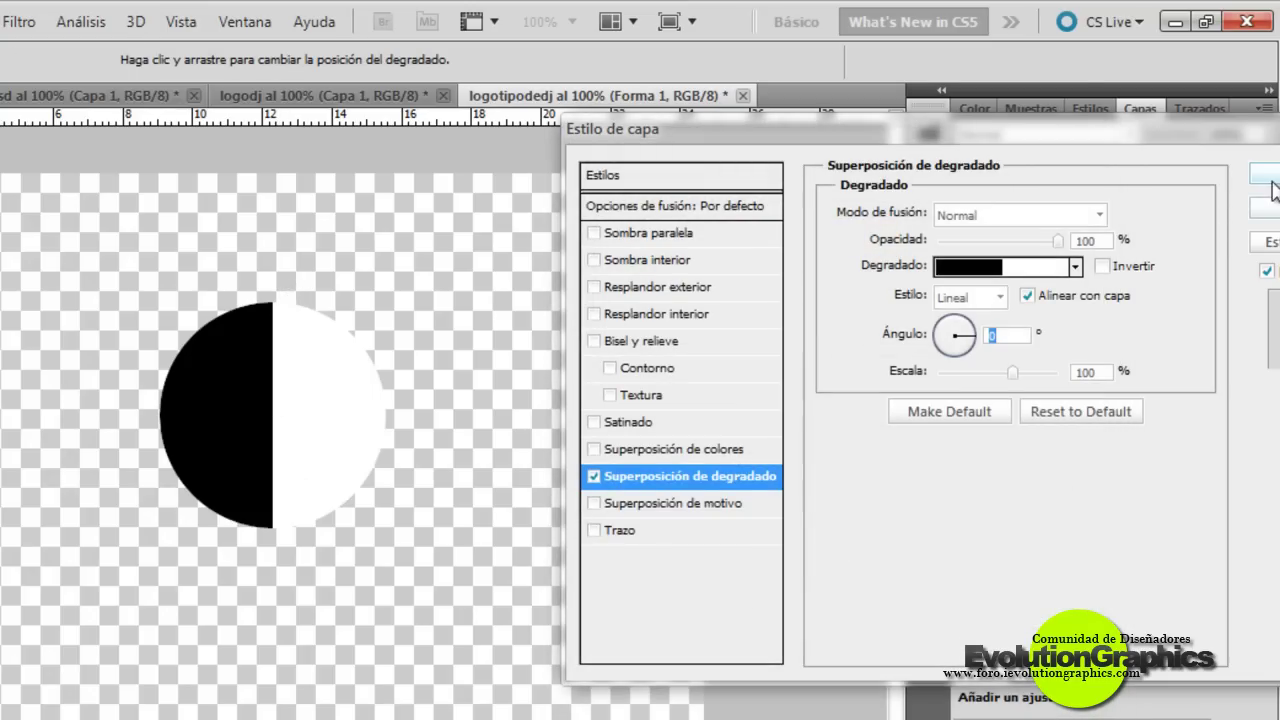
left_click(1276, 184)
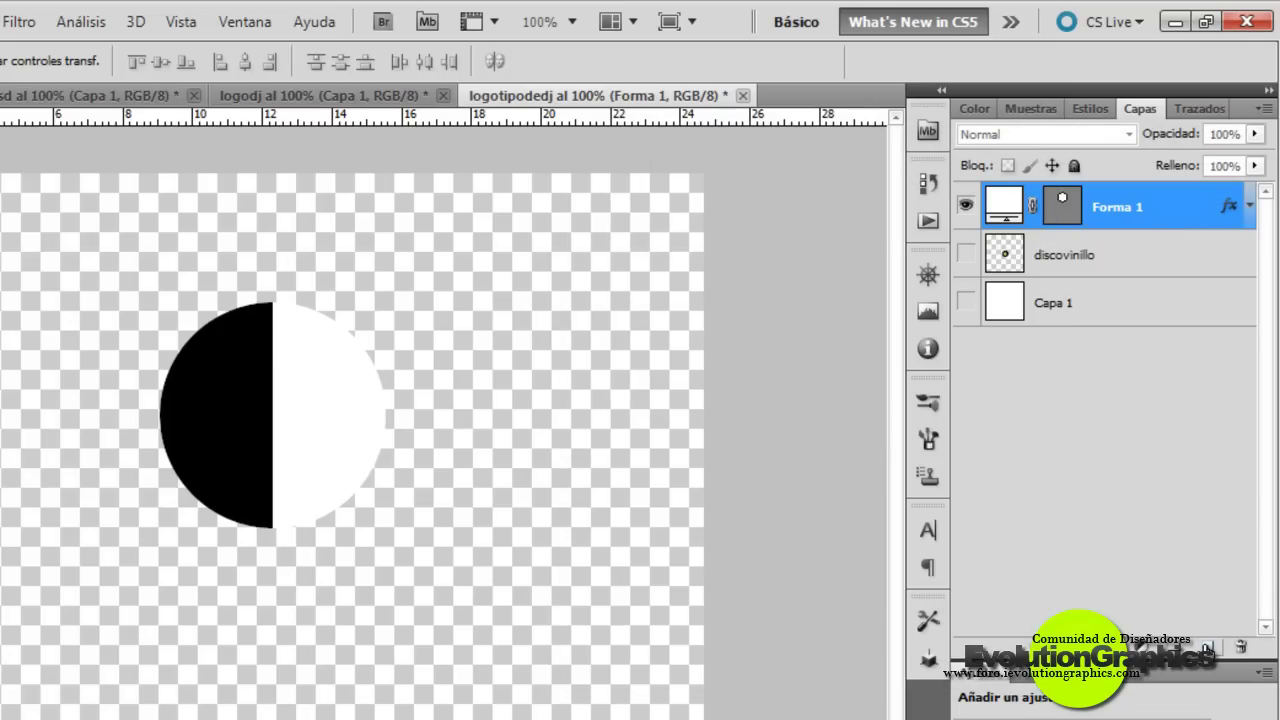
- Add a new layer, Capa 2, and merge the Forma 1 circle into it
left_click(1207, 648)
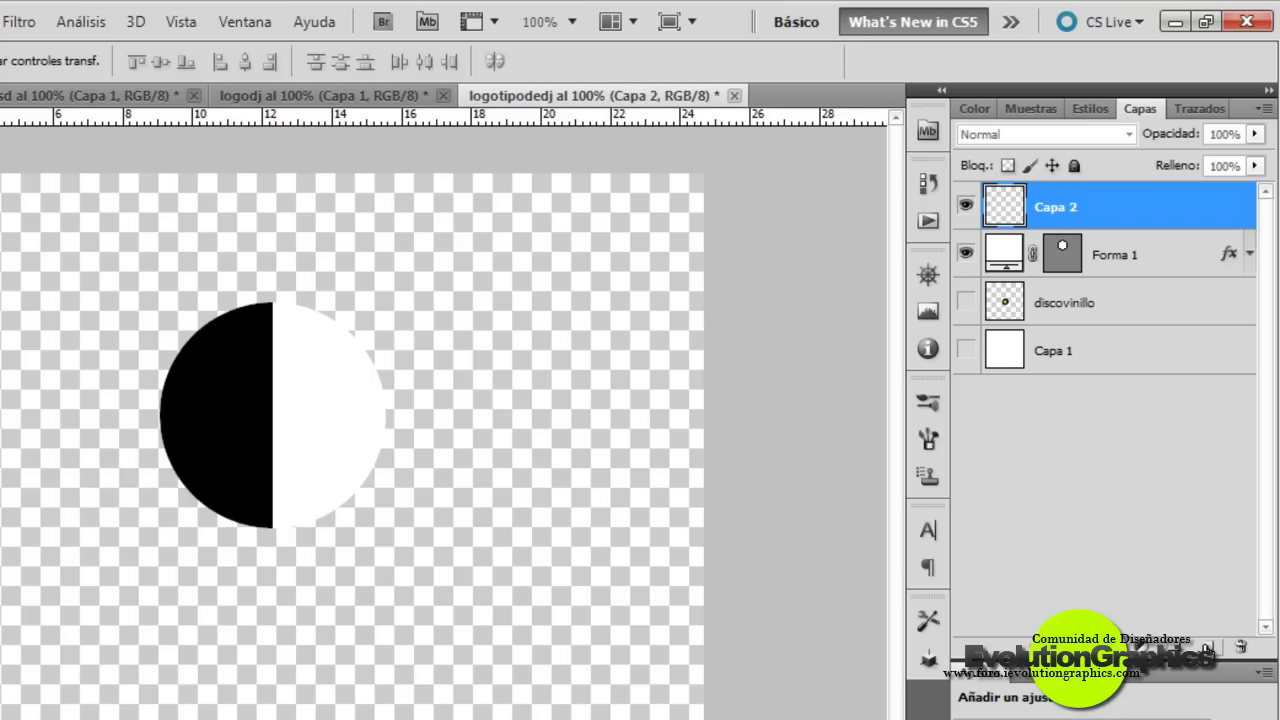
right_click(1108, 203)
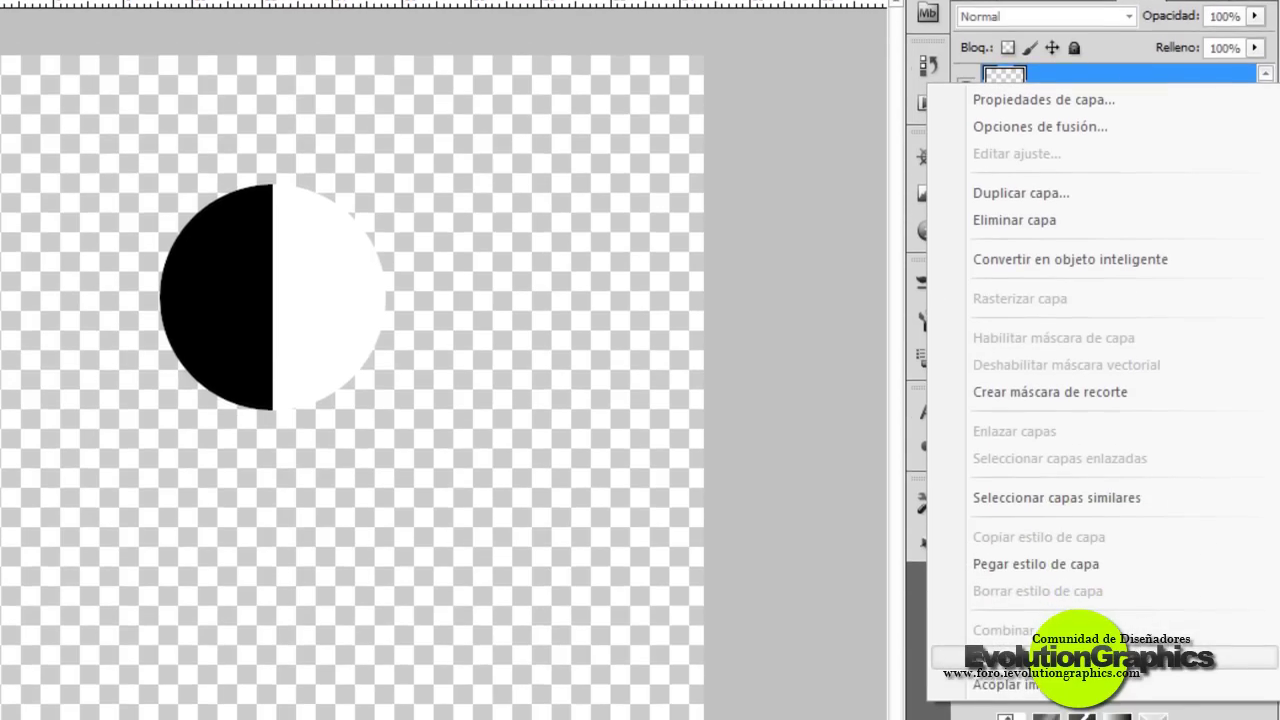
key("Escape")
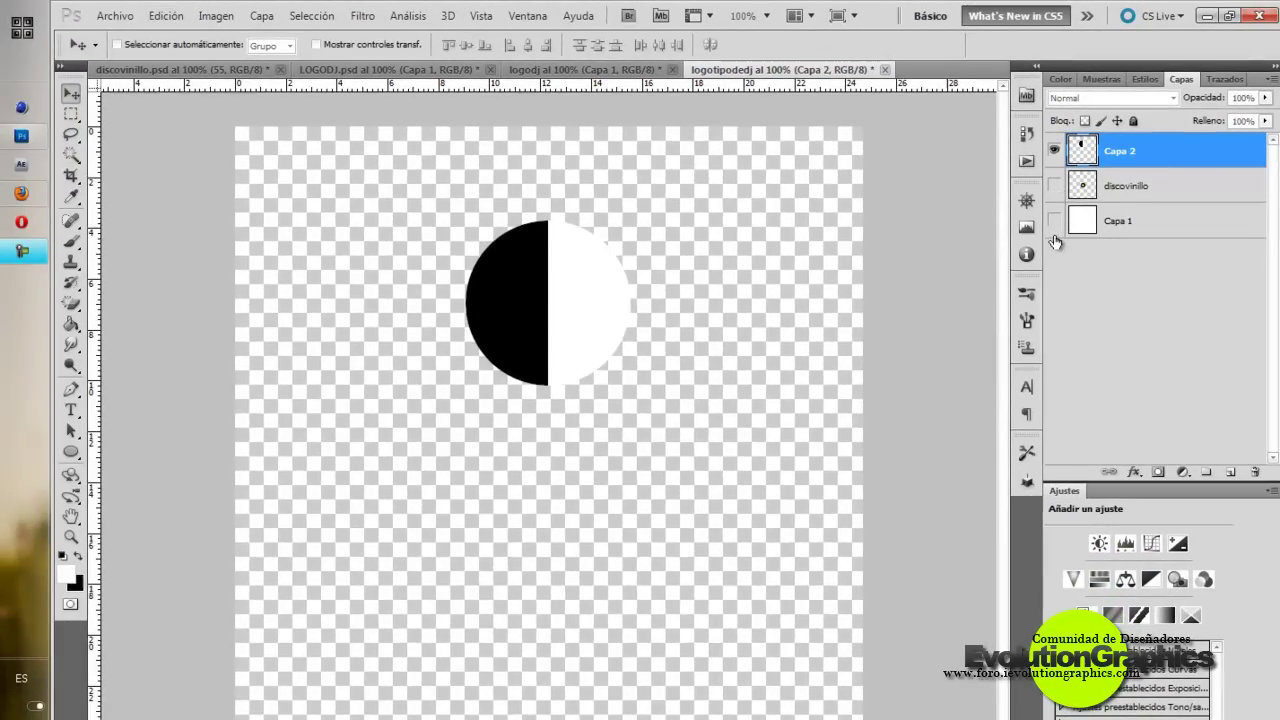
- Leave Capa 1 and discovinillo hidden and reselect the circle's layer
left_click(1054, 220)
left_click(1054, 186)
left_click(1054, 186)
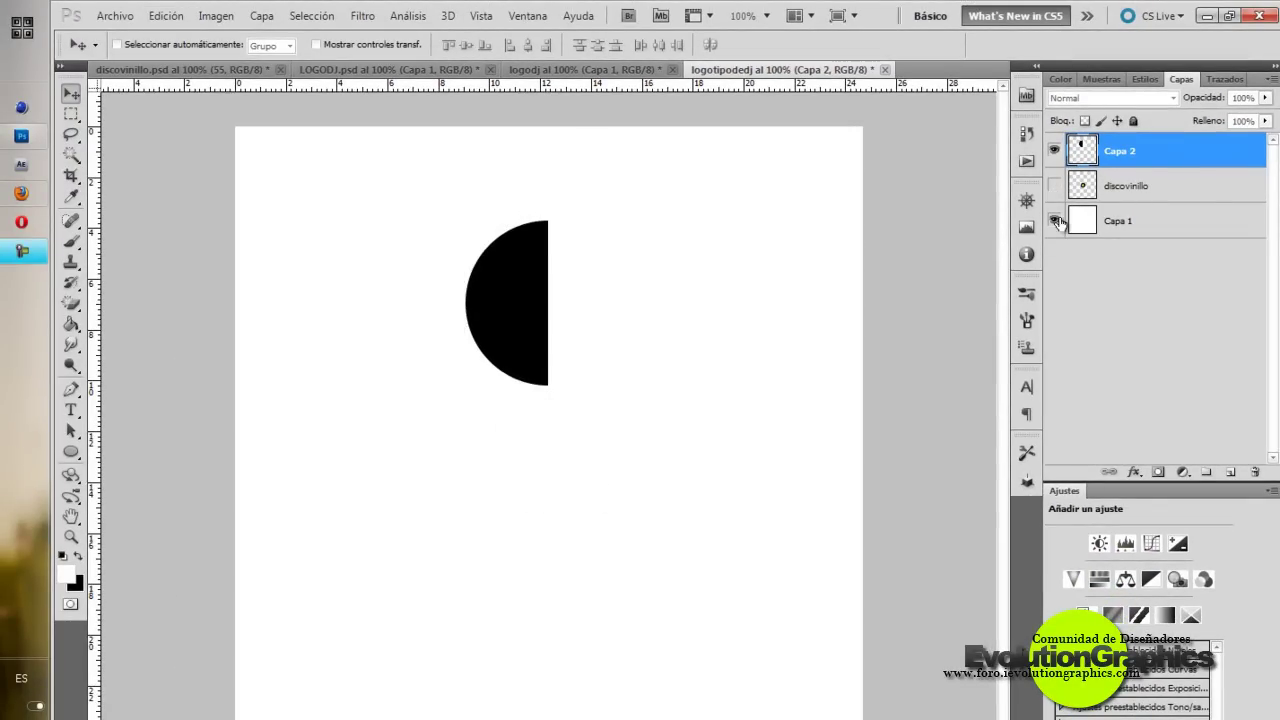
left_click(1054, 220)
left_click(1168, 190)
left_click(1163, 226)
left_click(1166, 186)
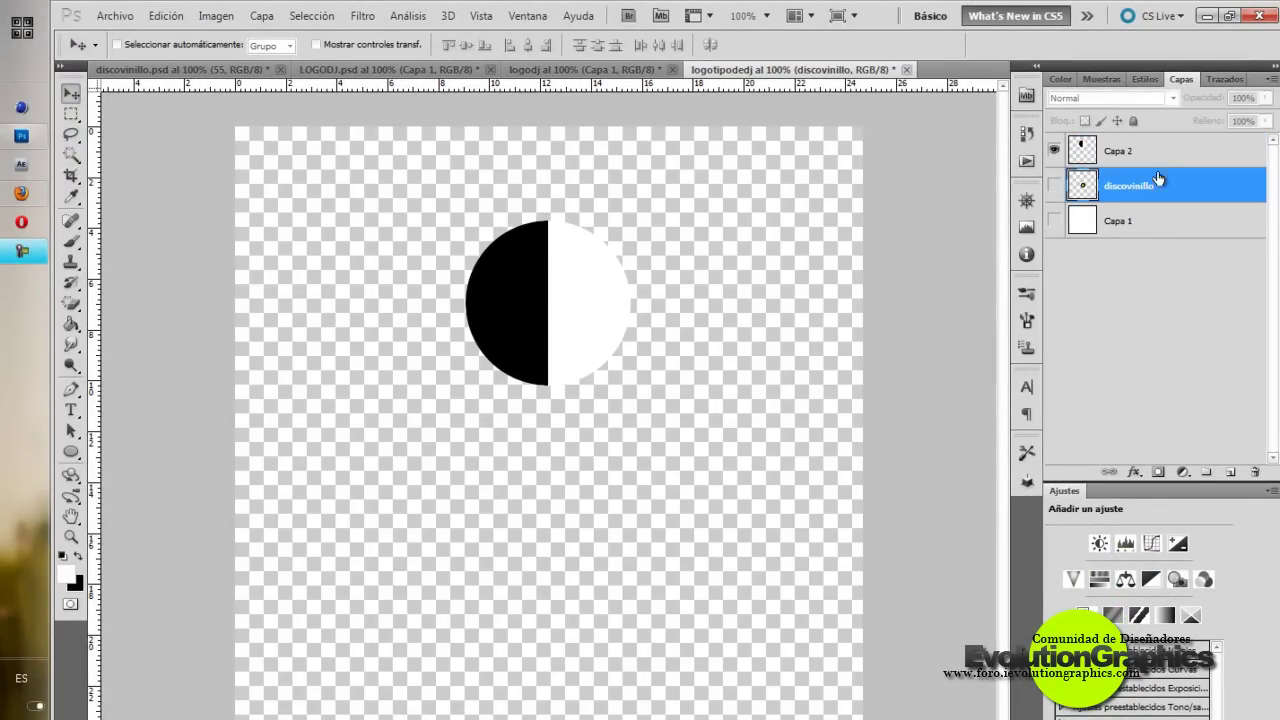
left_click(1157, 150)
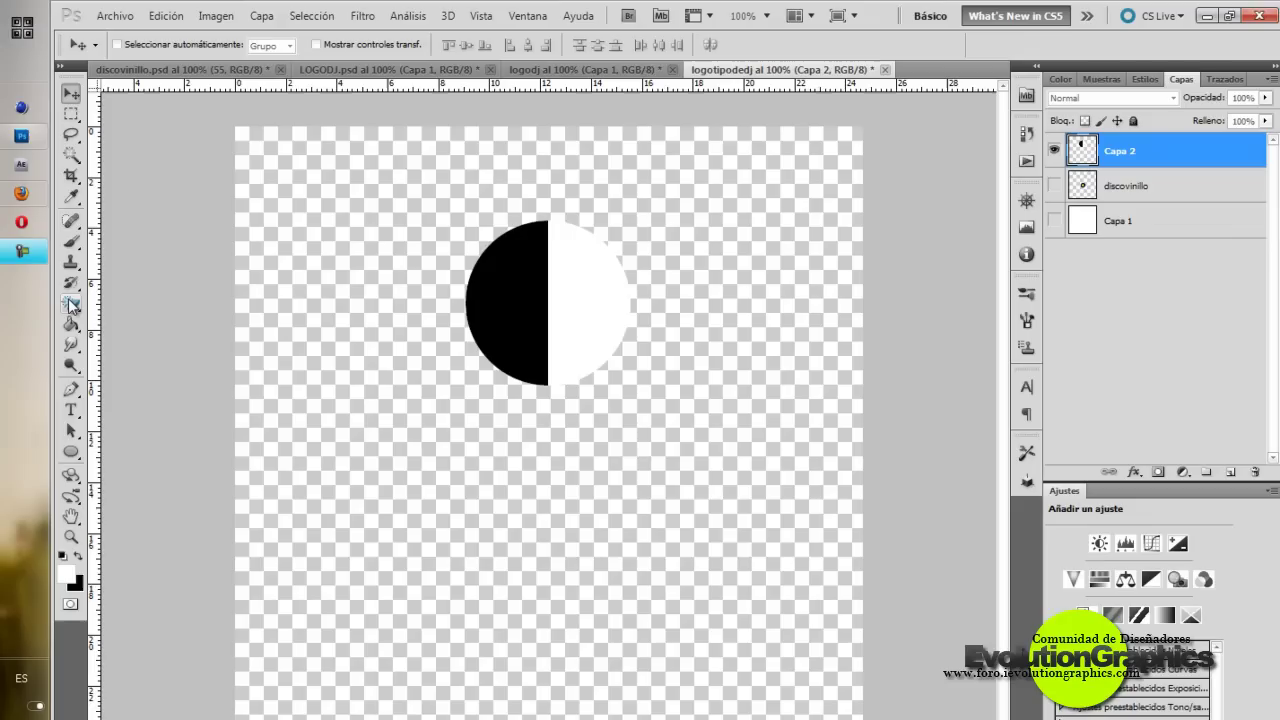
- Erase the circle's white half with the Magic Eraser
left_click(68, 298)
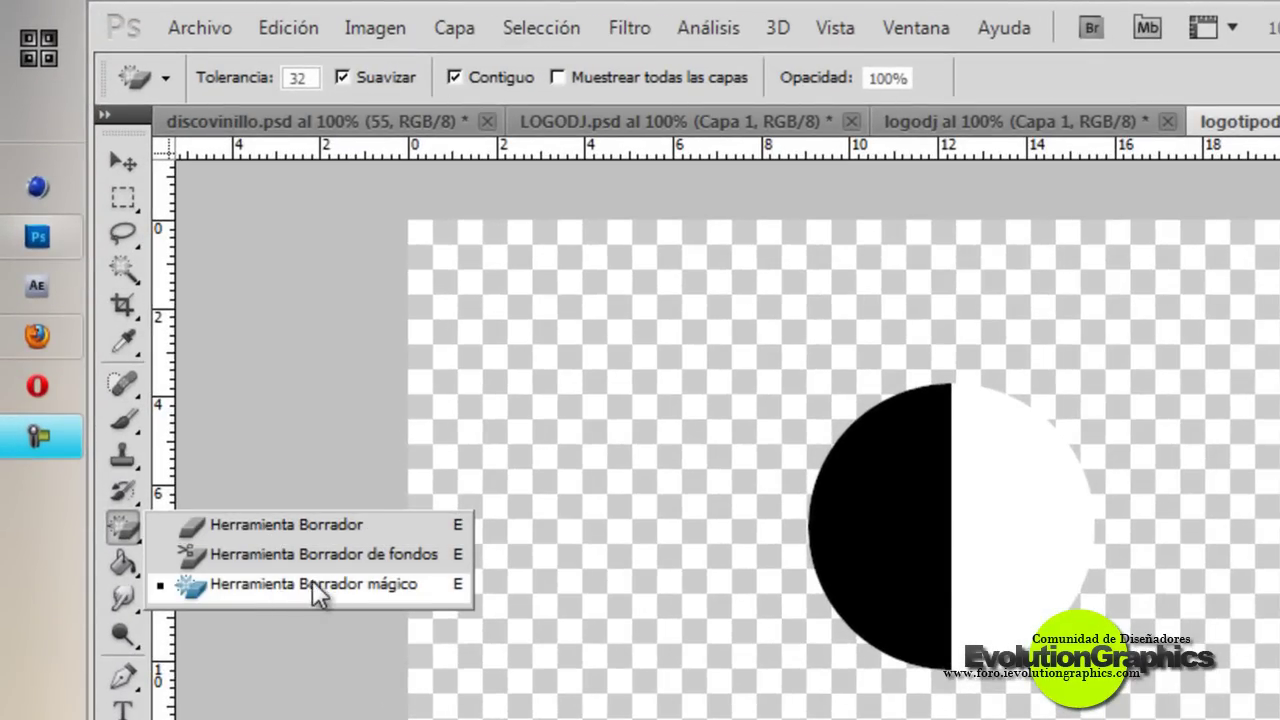
left_click(312, 583)
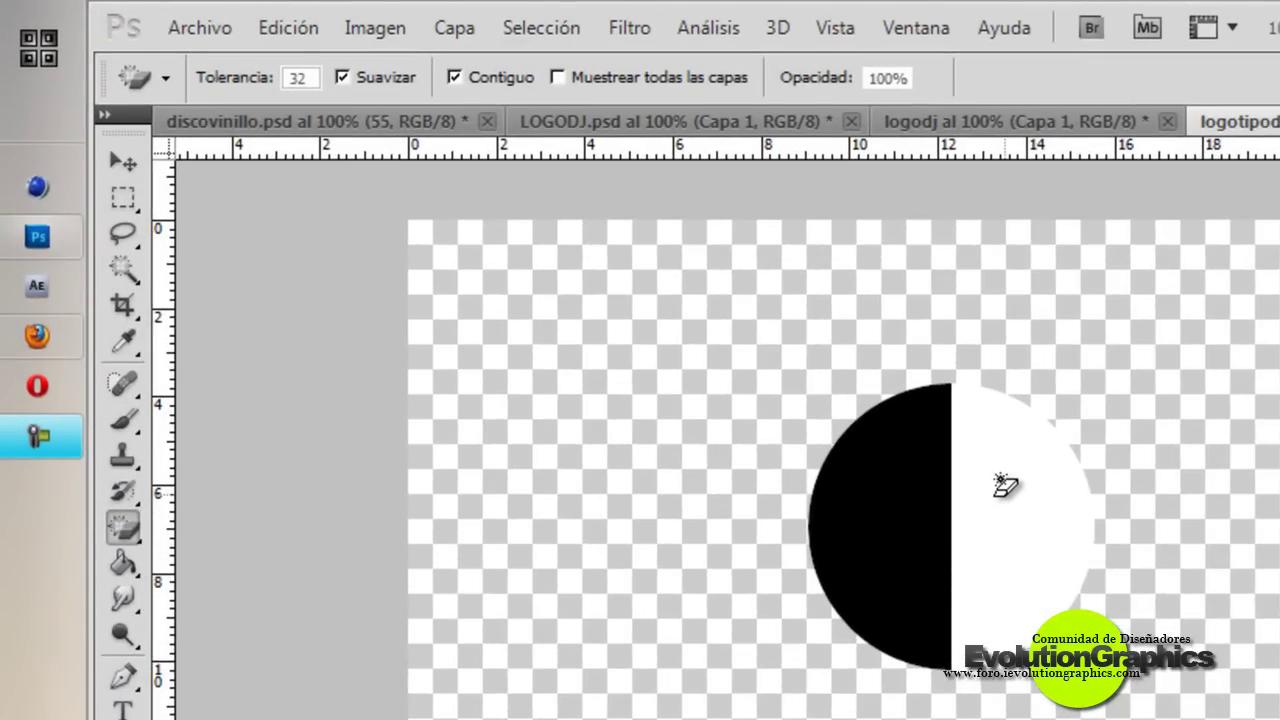
left_click(1037, 553)
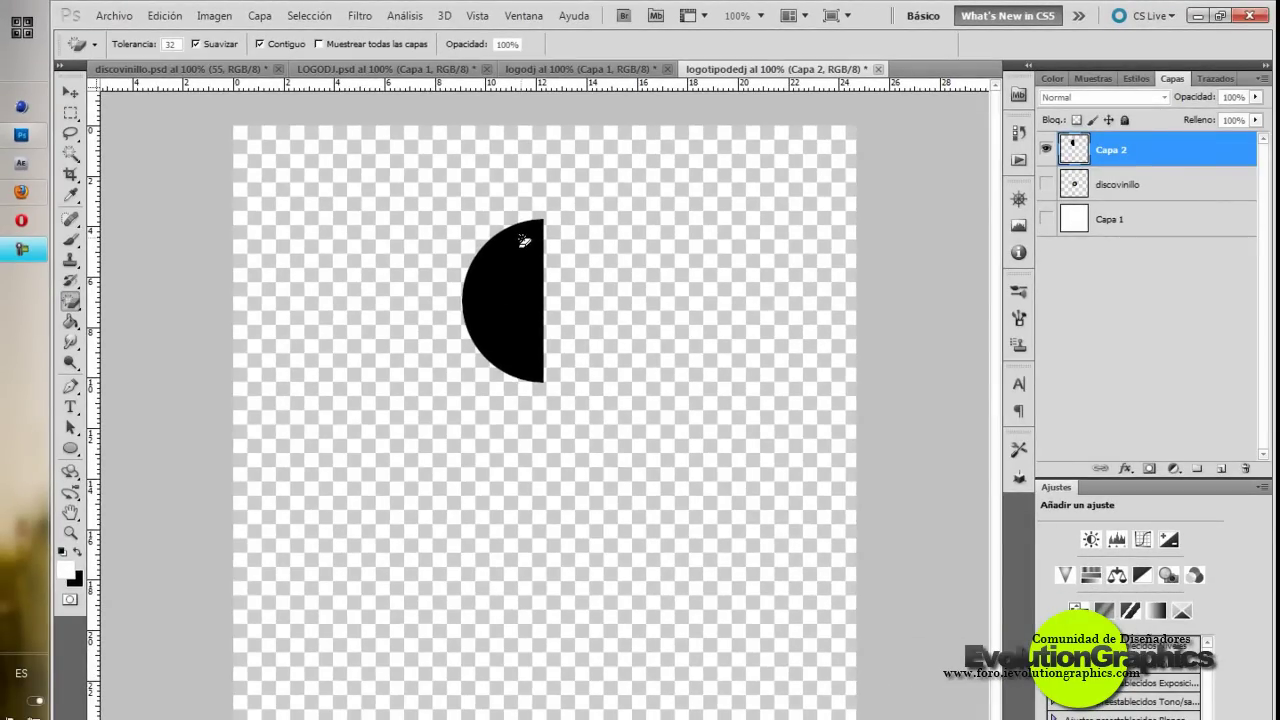
- Move the black half-circle left and down, and show discovinillo and Capa 1 again
left_click(70, 92)
left_click_drag(484, 306, 386, 458)
left_click(1046, 184)
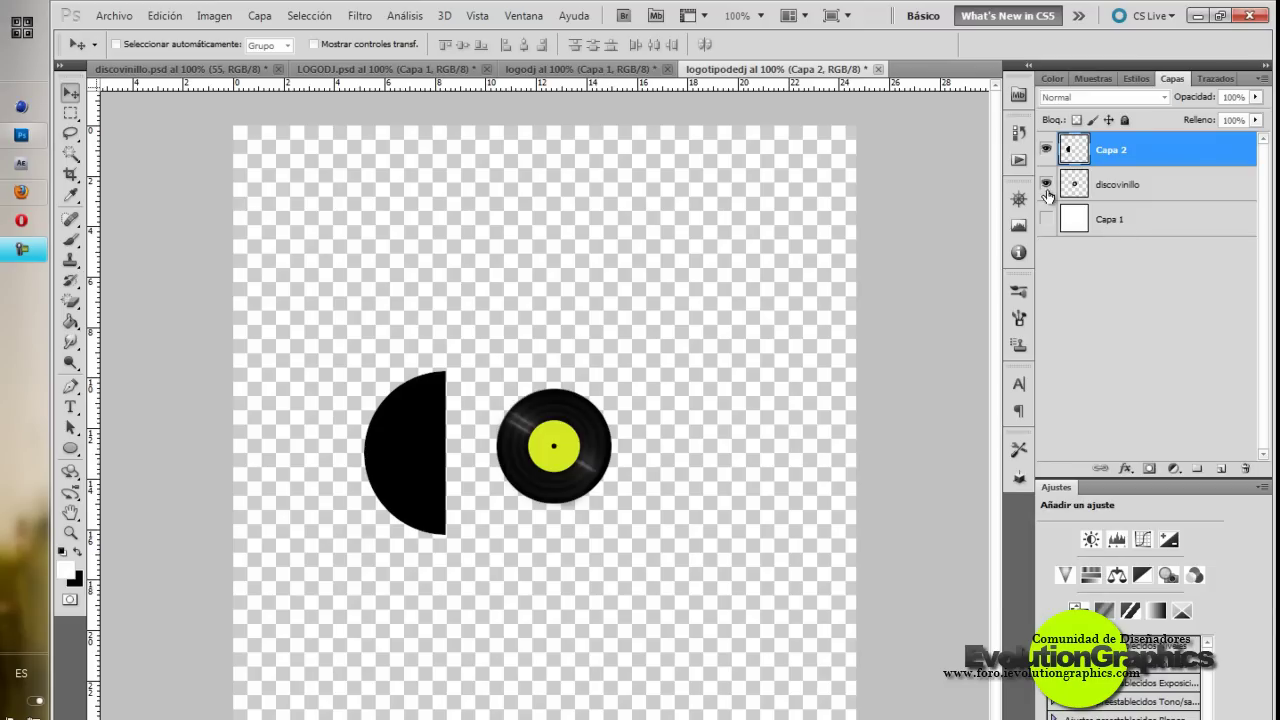
left_click(1046, 219)
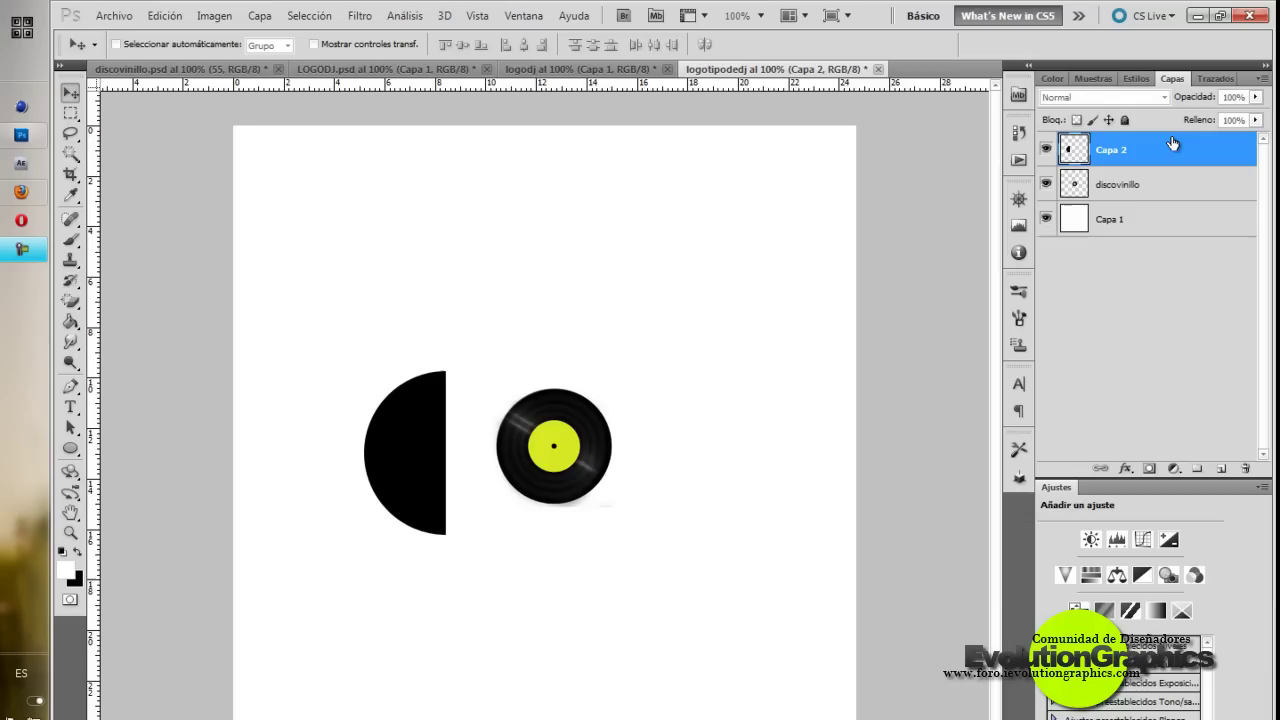
- Rename Capa 2 to parte1 and free-transform it to 80% width and height
double_click(1118, 150)
type("parte1")
key("Return")
left_click(165, 15)
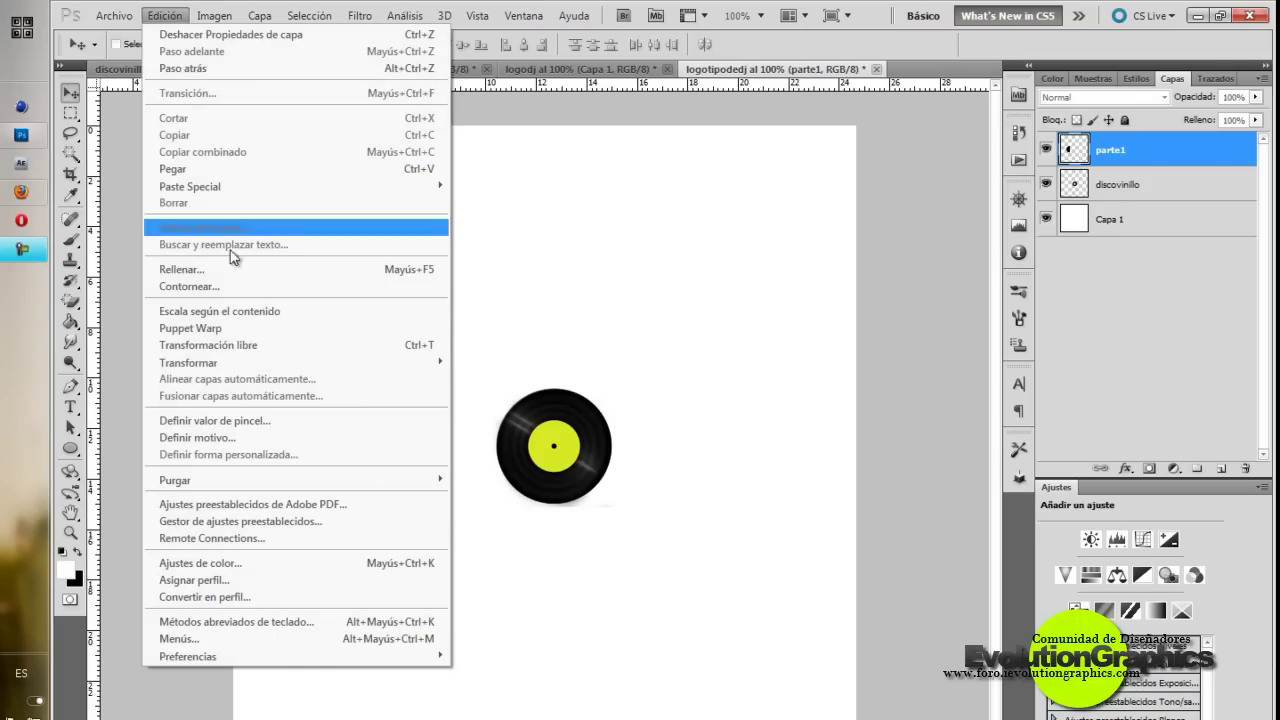
left_click(220, 344)
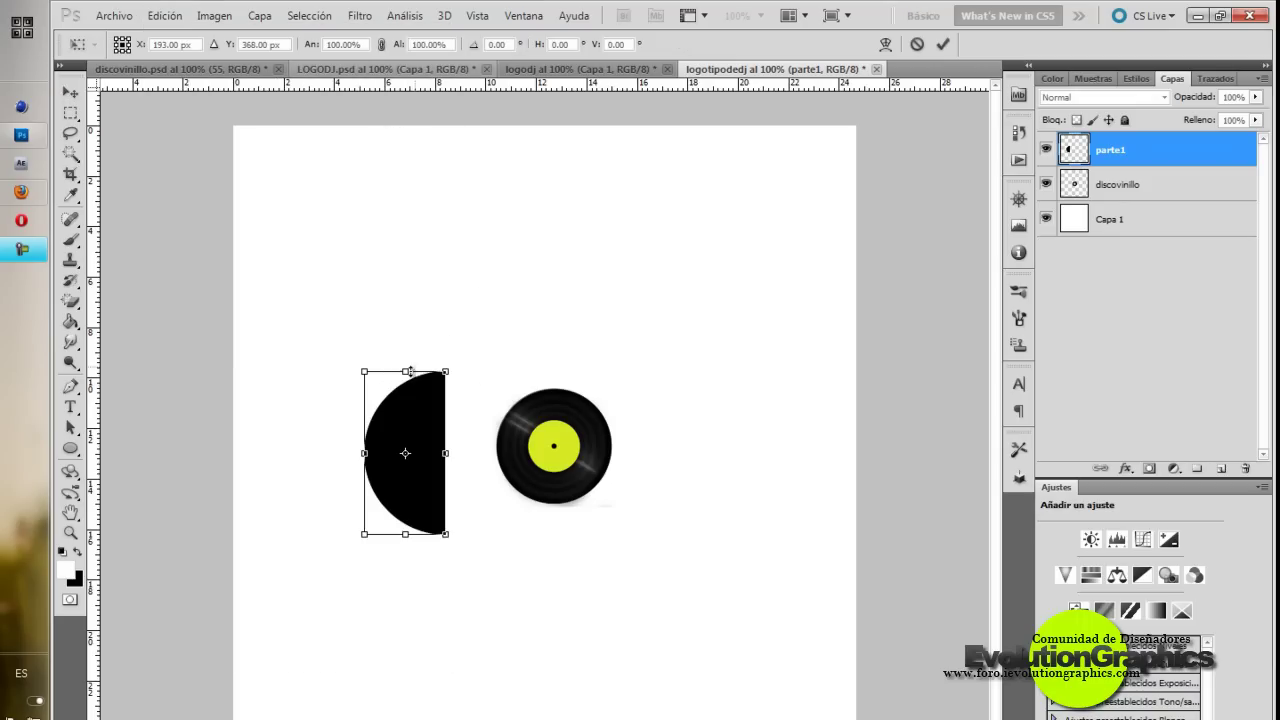
left_click(345, 44)
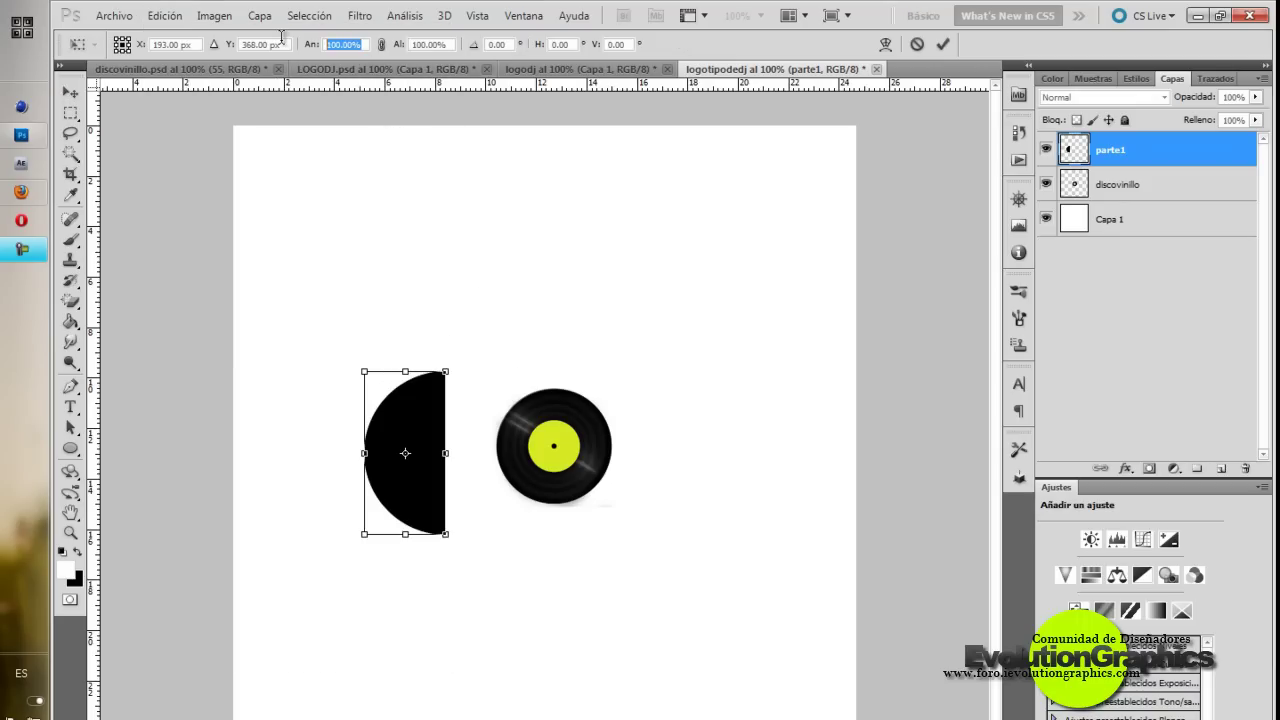
type("80")
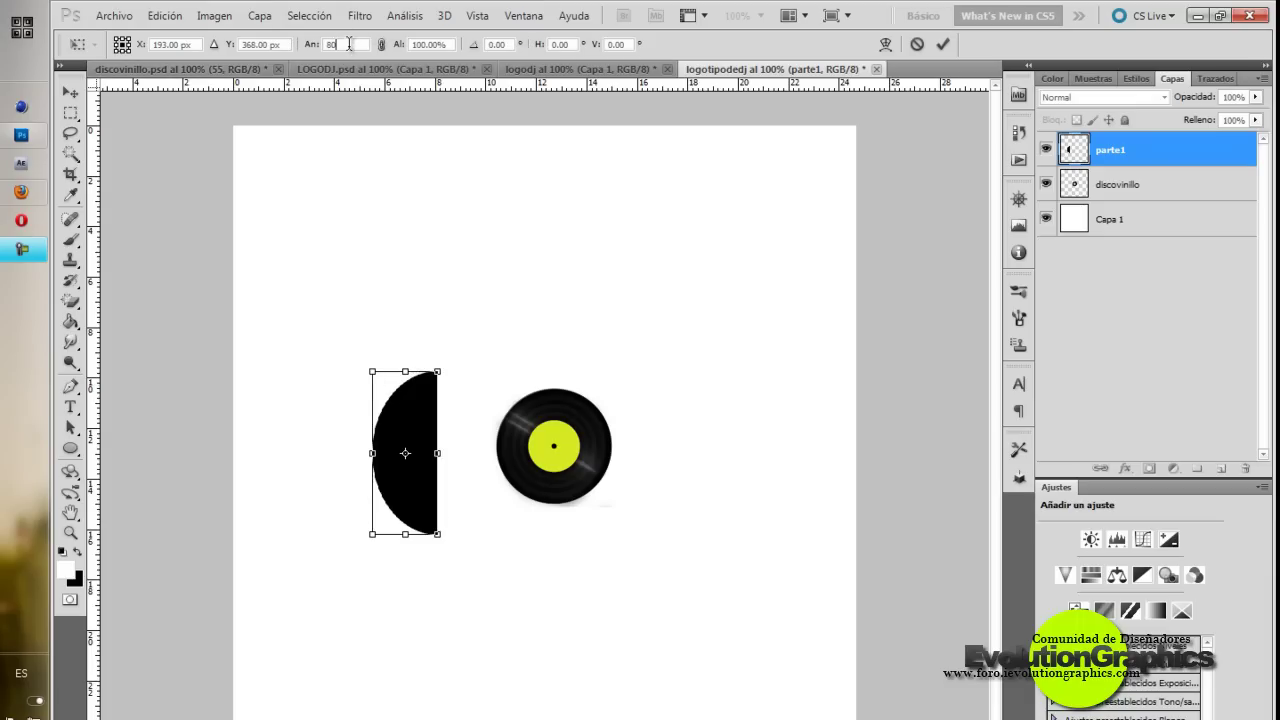
key("Tab")
type("80")
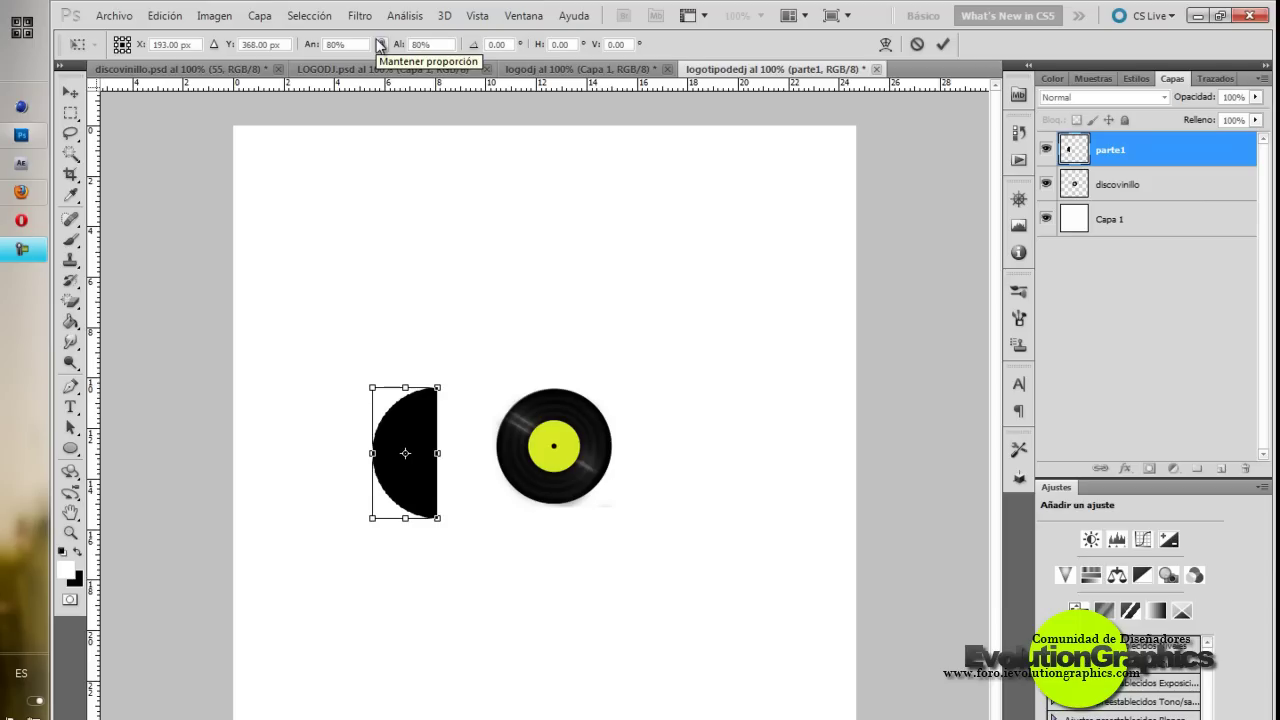
key("Return")
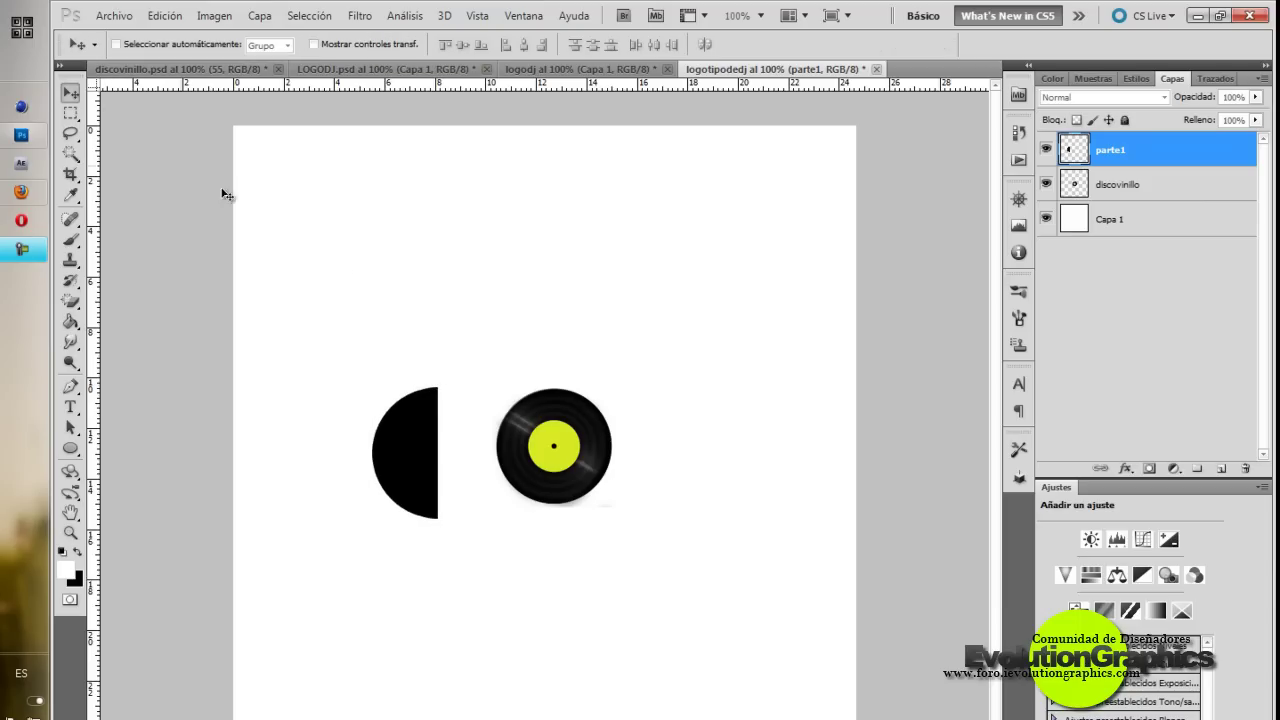
- Set parte1 against the vinyl's left edge and duplicate the layer
left_click_drag(420, 465, 468, 461)
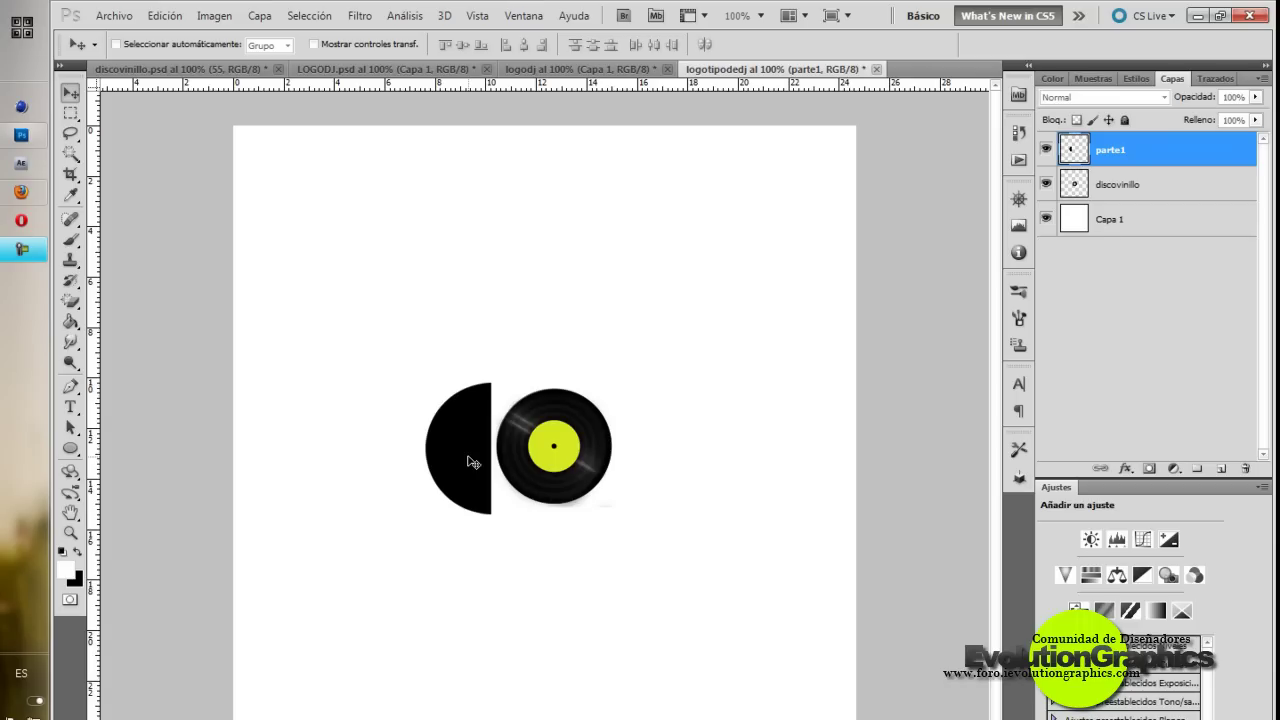
right_click(1161, 148)
left_click(1134, 223)
- Create parte1 copia, rotate it 180°, and place it against the record's right edge
left_click(812, 239)
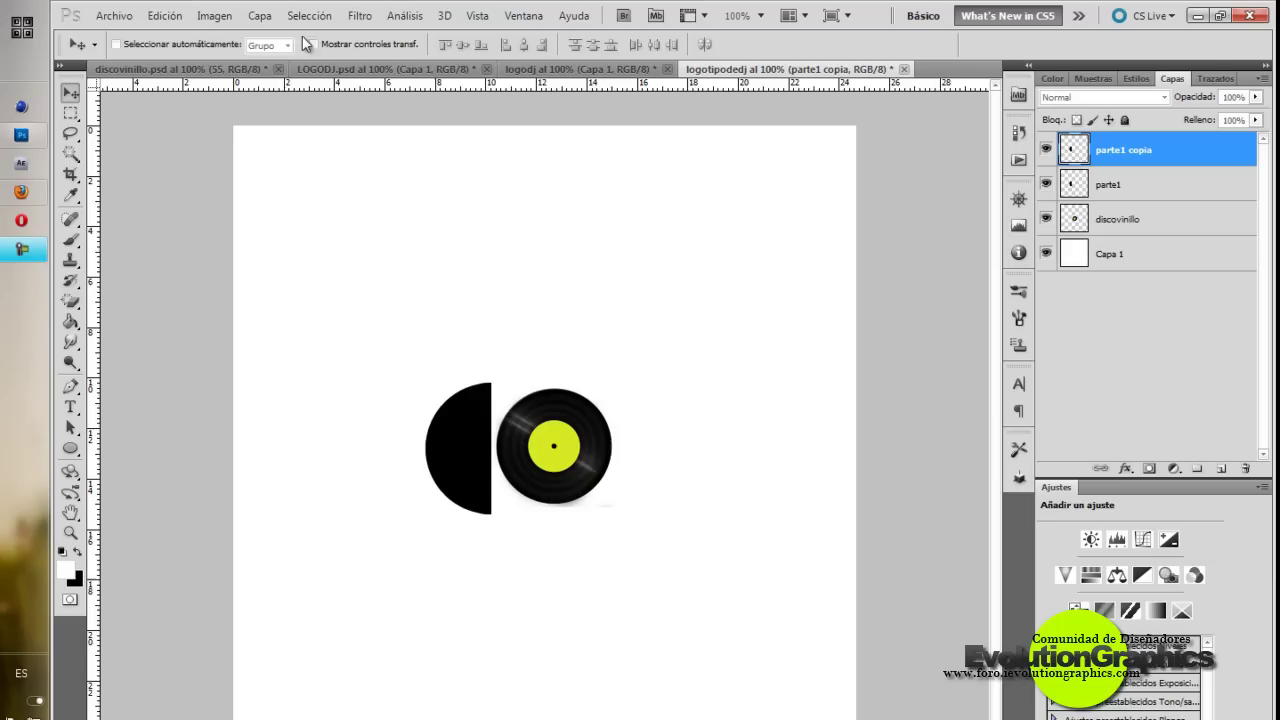
left_click(165, 15)
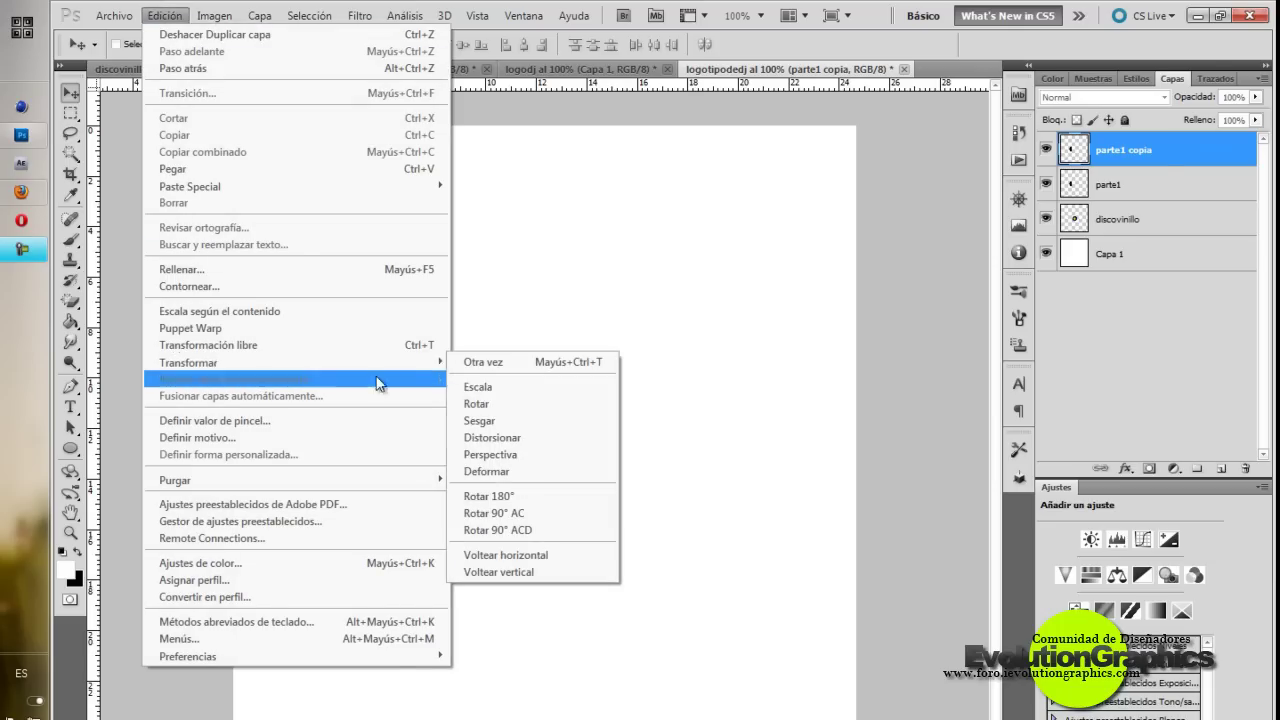
left_click(539, 497)
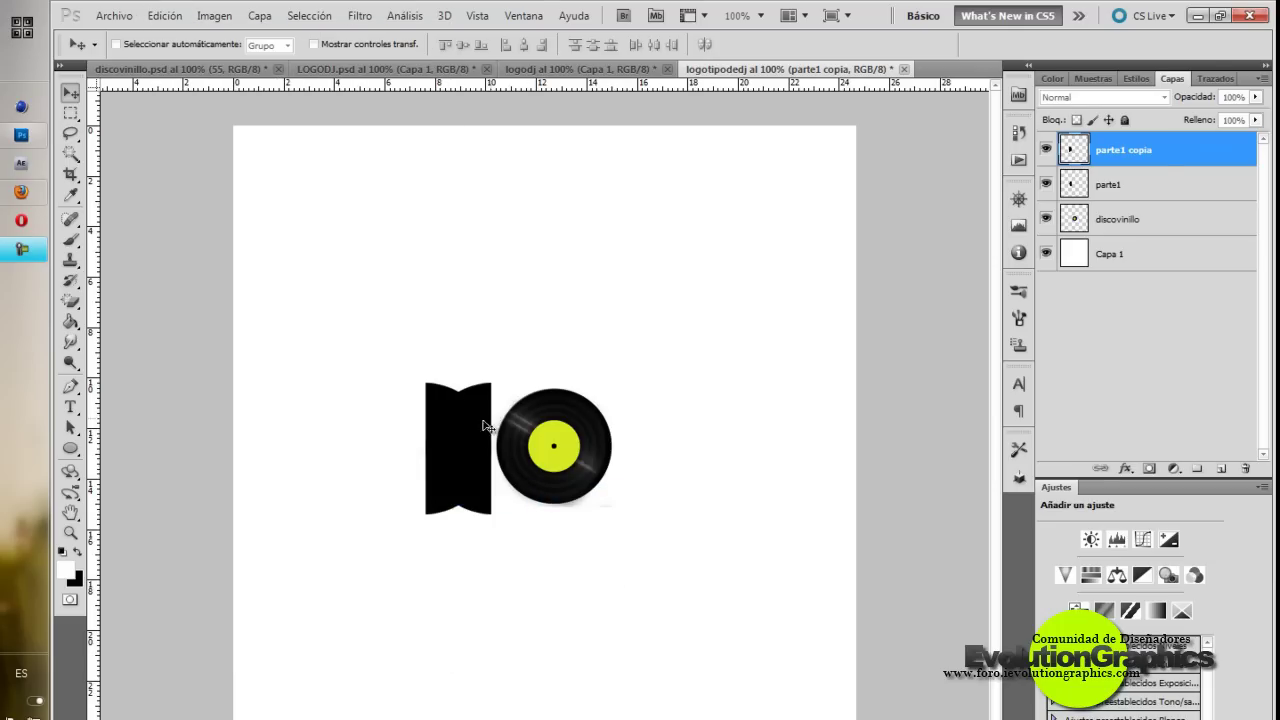
left_click_drag(447, 443, 632, 443)
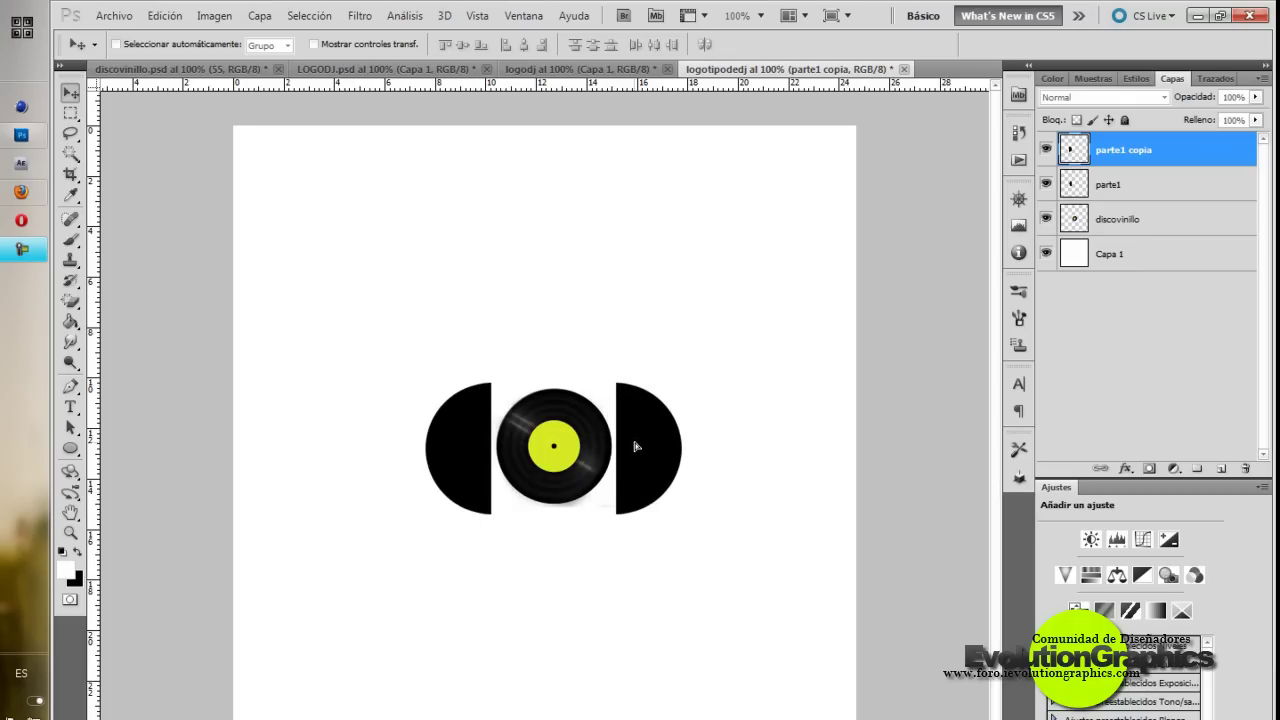
left_click_drag(634, 446, 640, 448)
- Add a new layer, select the Custom Shape tool, and show the shape picker's options menu
left_click(1220, 470)
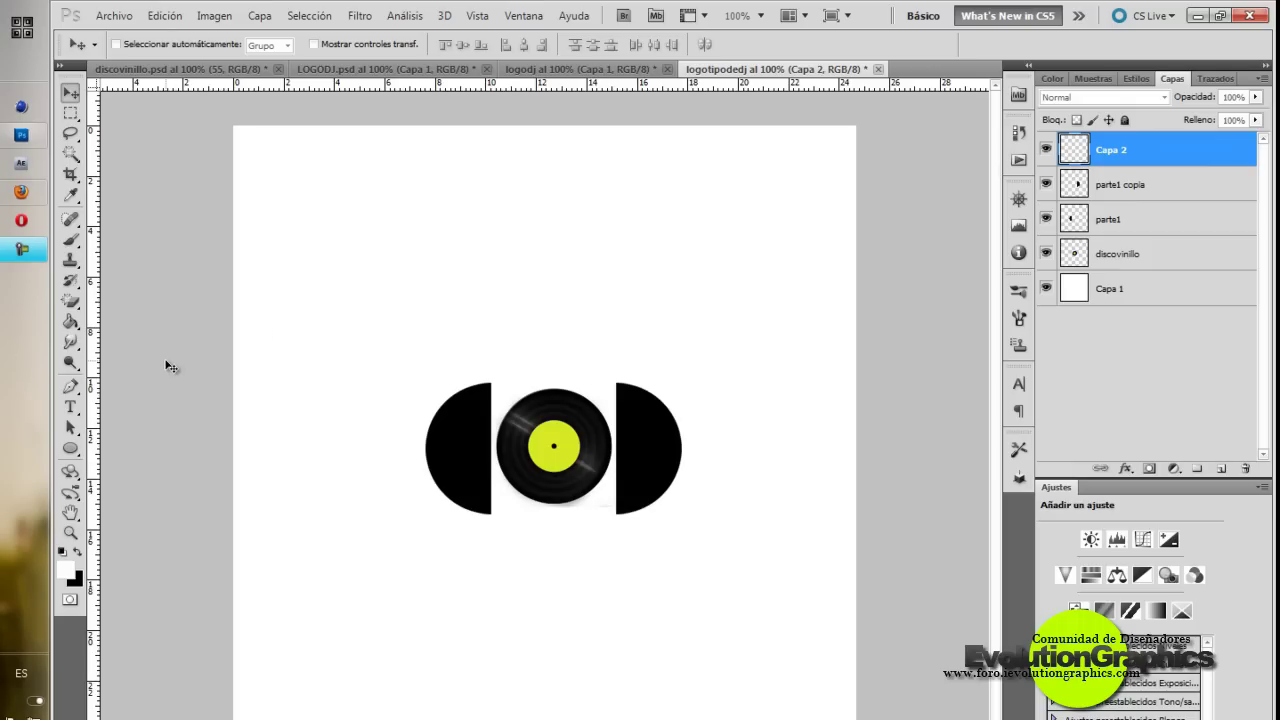
left_click(71, 451)
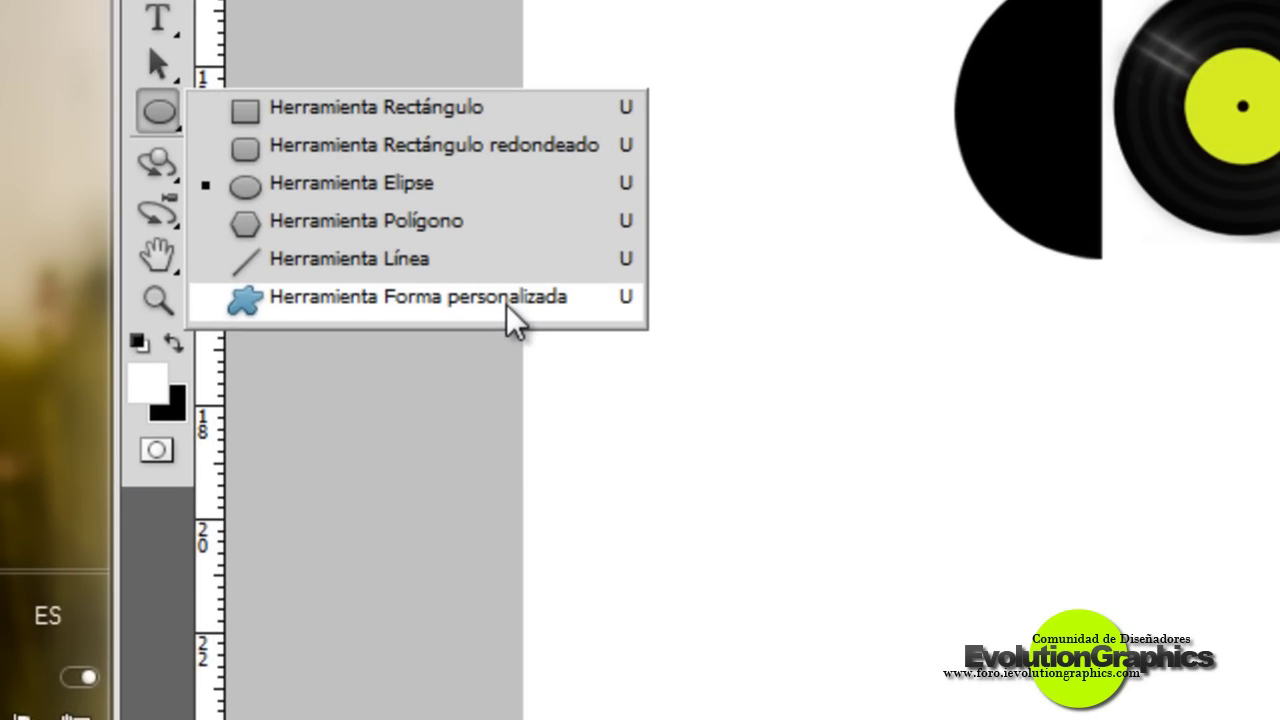
left_click(226, 532)
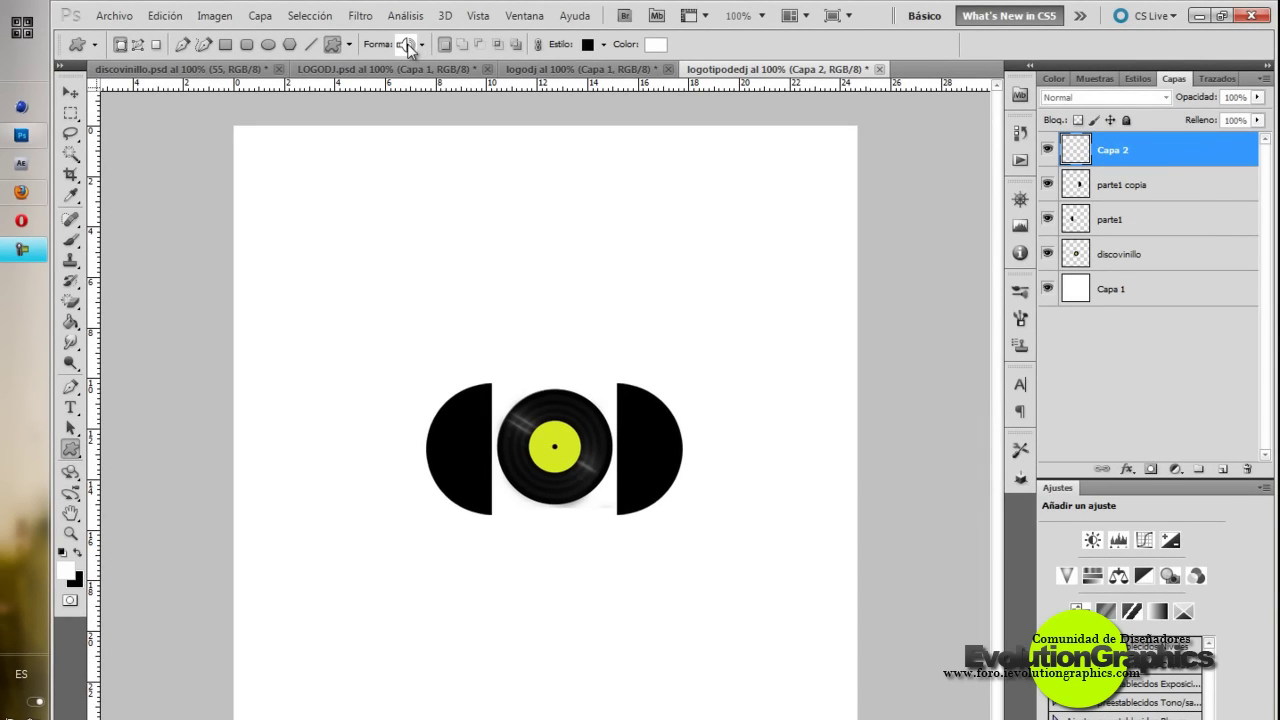
left_click(418, 46)
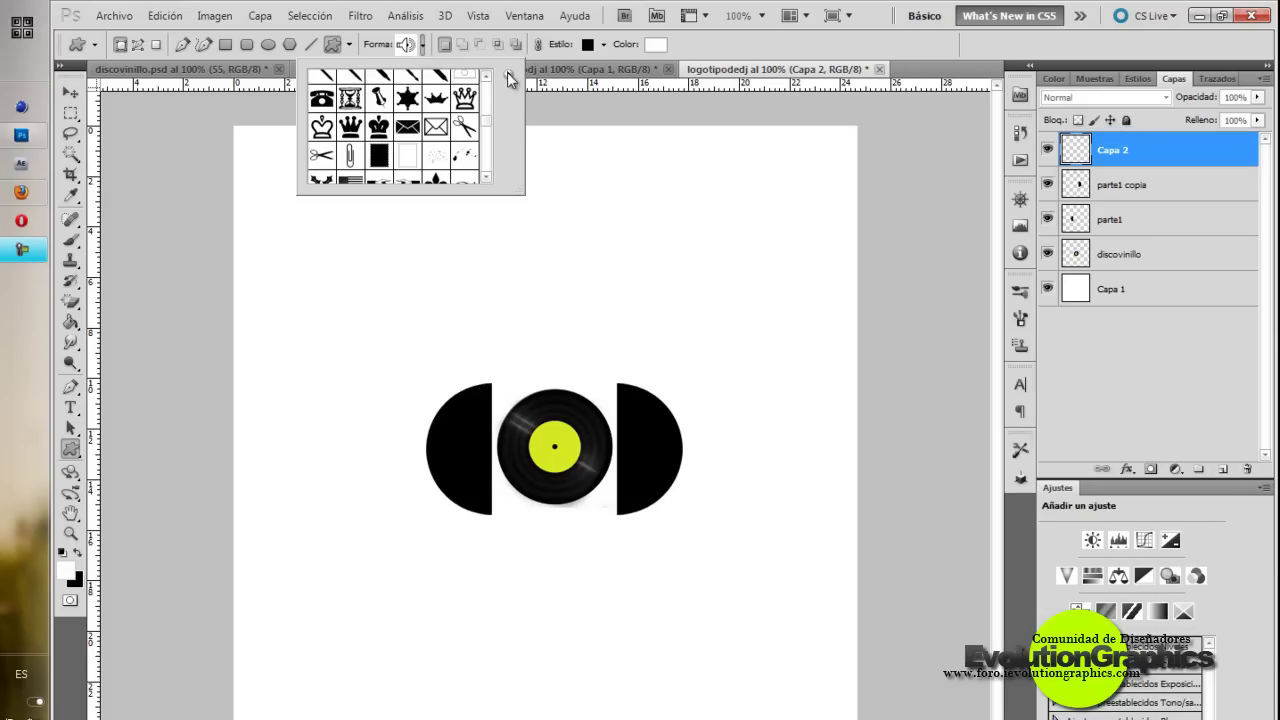
scroll(375, 127, "up", 3)
scroll(375, 127, "down", 3)
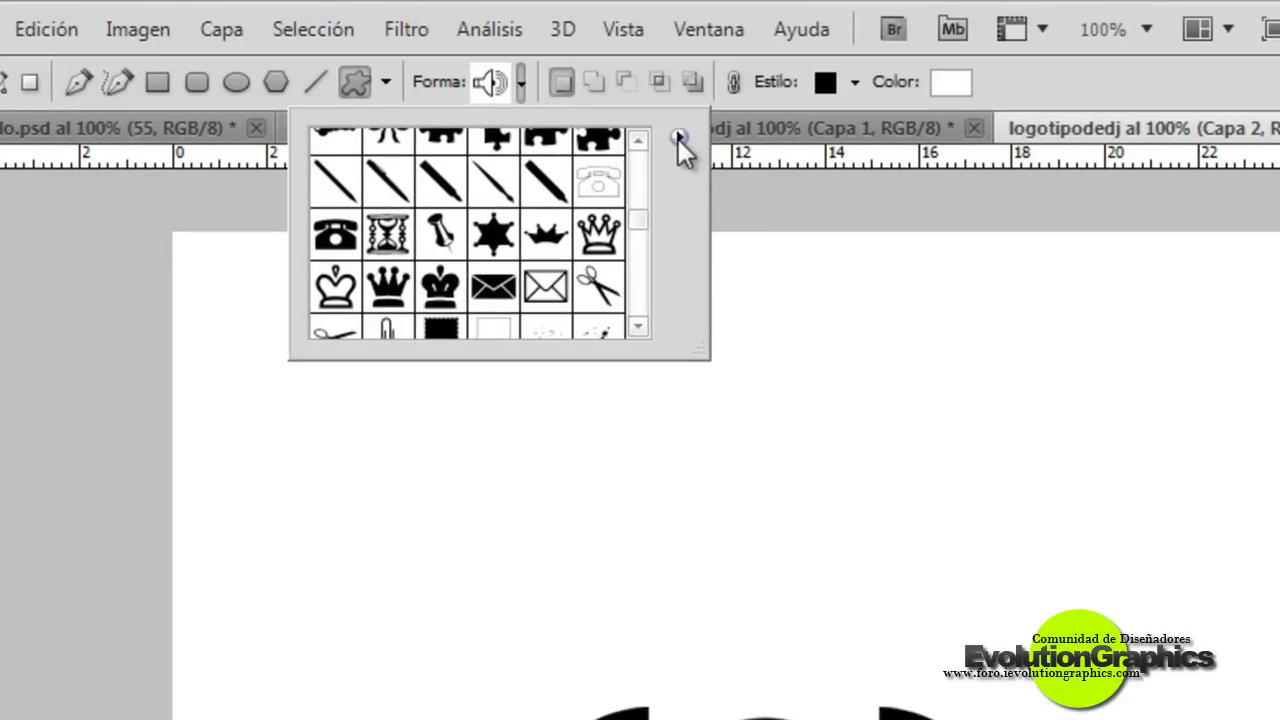
left_click(679, 137)
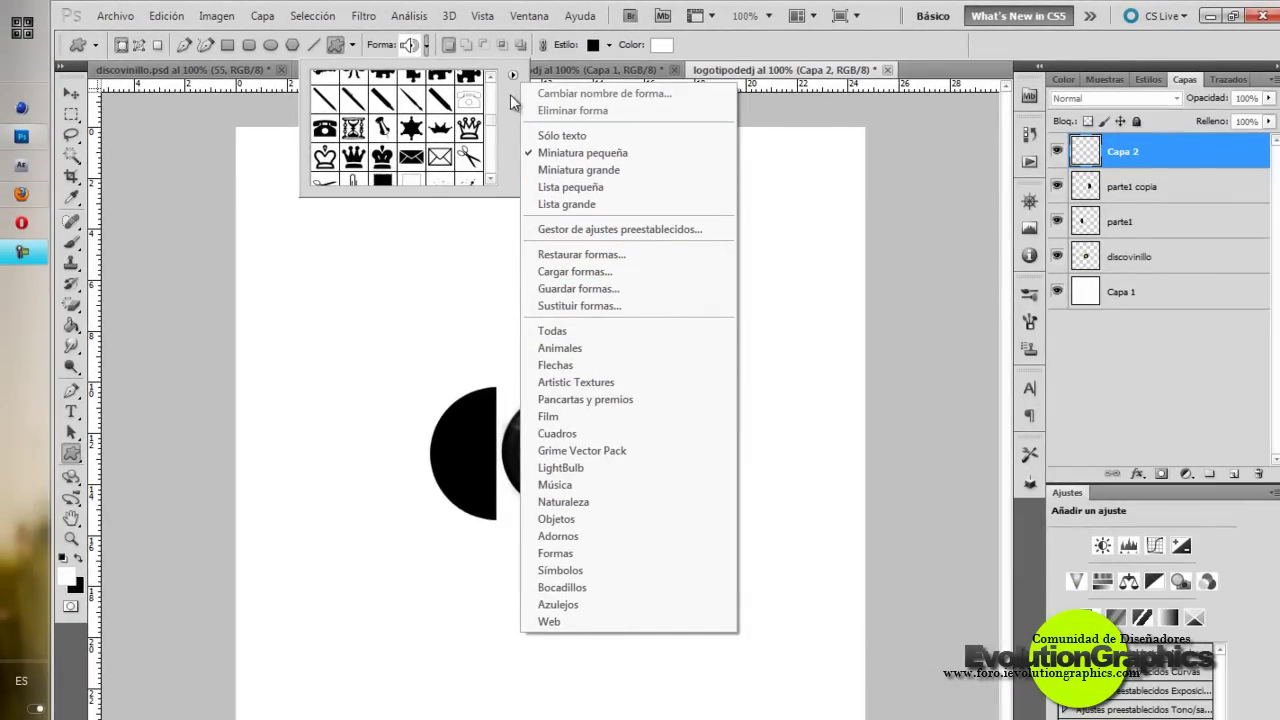
- Browse the custom shape picker, trying the X shape
left_click(511, 95)
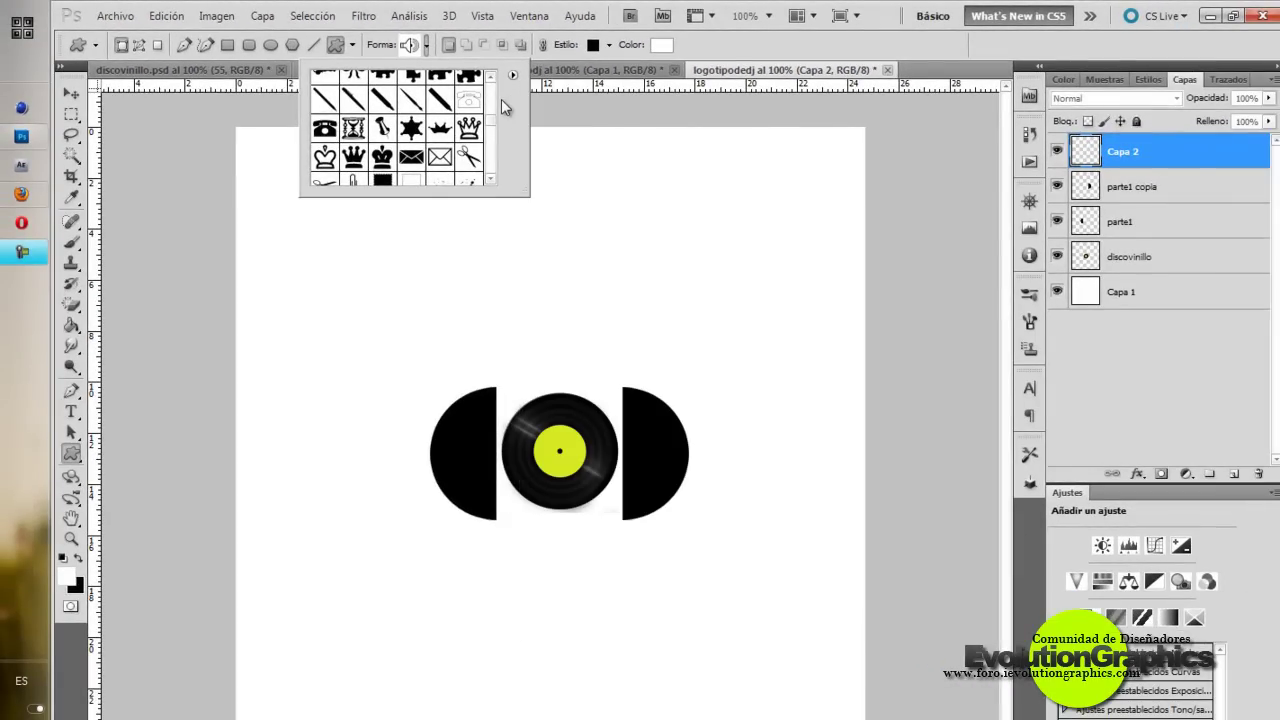
left_click_drag(490, 122, 491, 150)
scroll(425, 147, "down", 1)
scroll(420, 138, "up", 1)
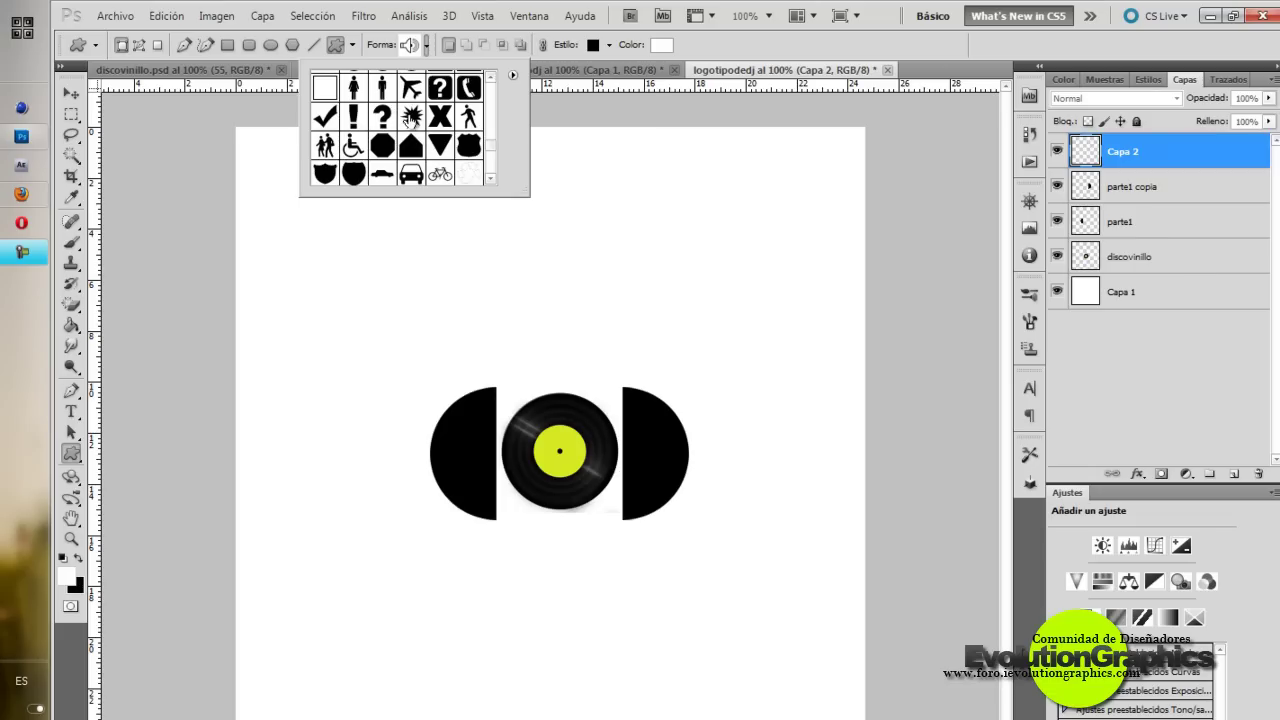
scroll(385, 150, "up", 1)
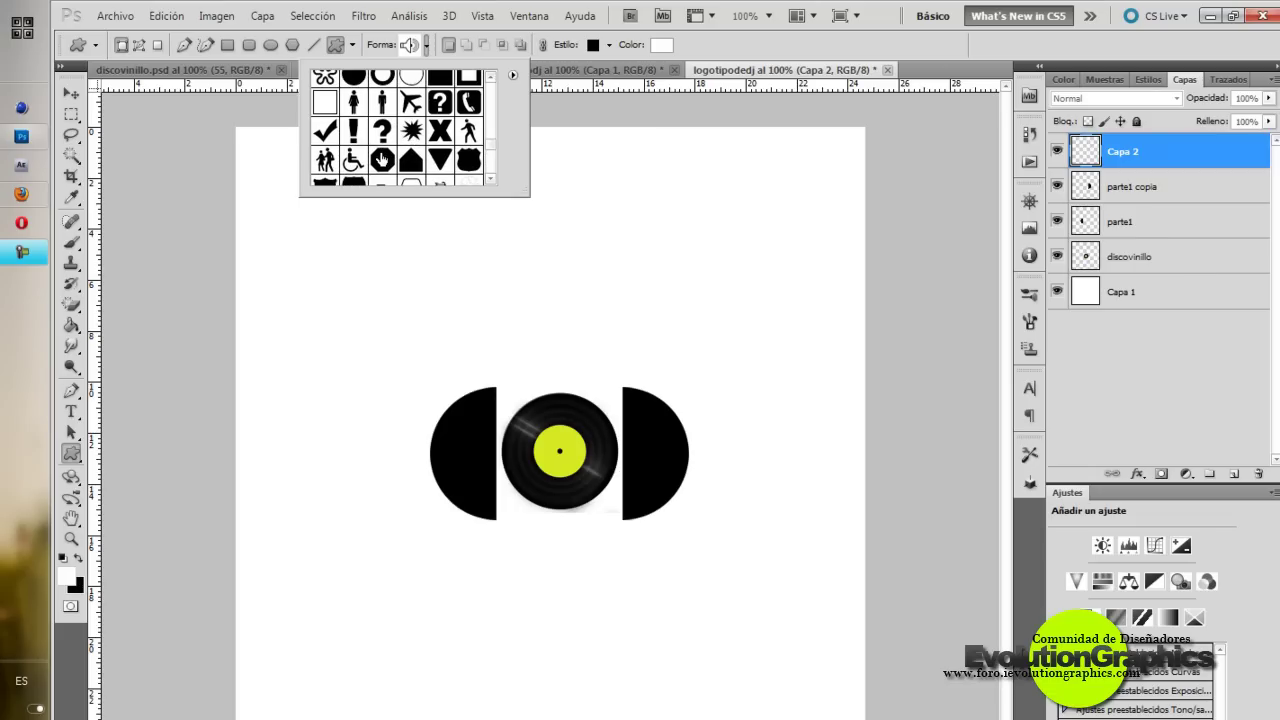
left_click(440, 131)
scroll(431, 138, "down", 3)
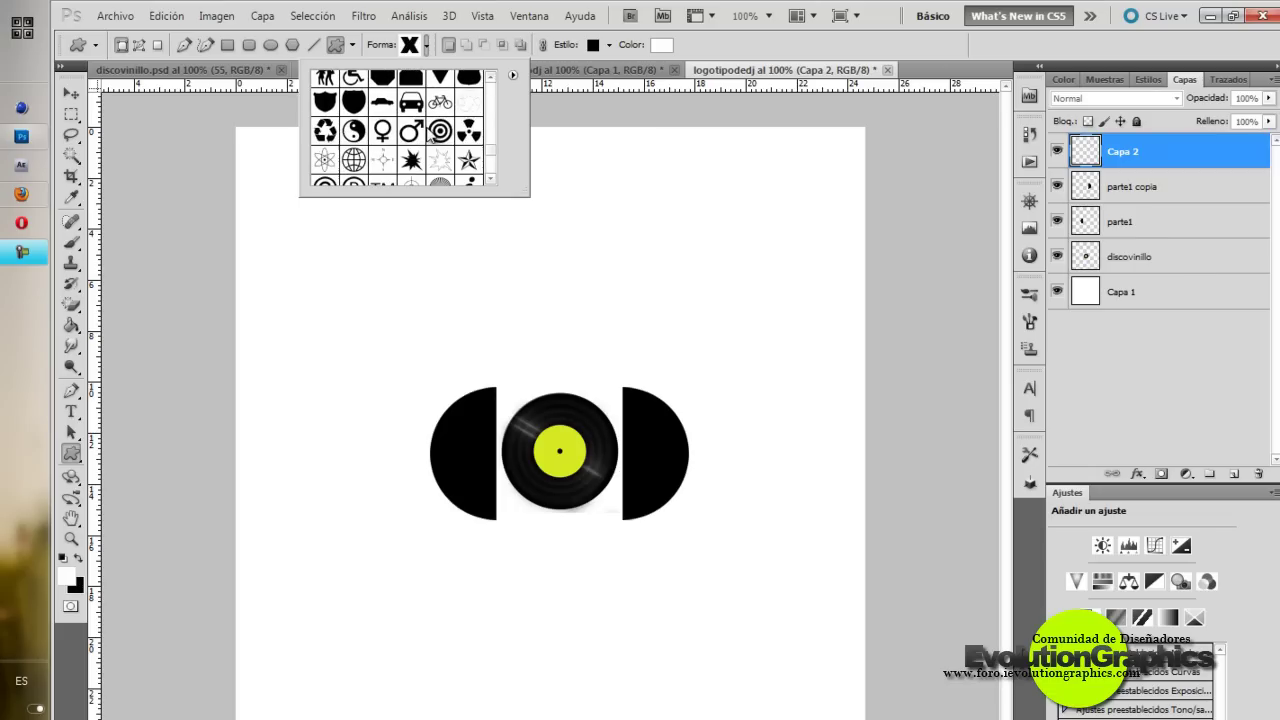
scroll(432, 138, "down", 3)
scroll(432, 140, "down", 3)
scroll(433, 144, "down", 3)
scroll(434, 148, "down", 2)
- Settle on the speaker shape after trying the film reel, and close the picker
left_click(410, 143)
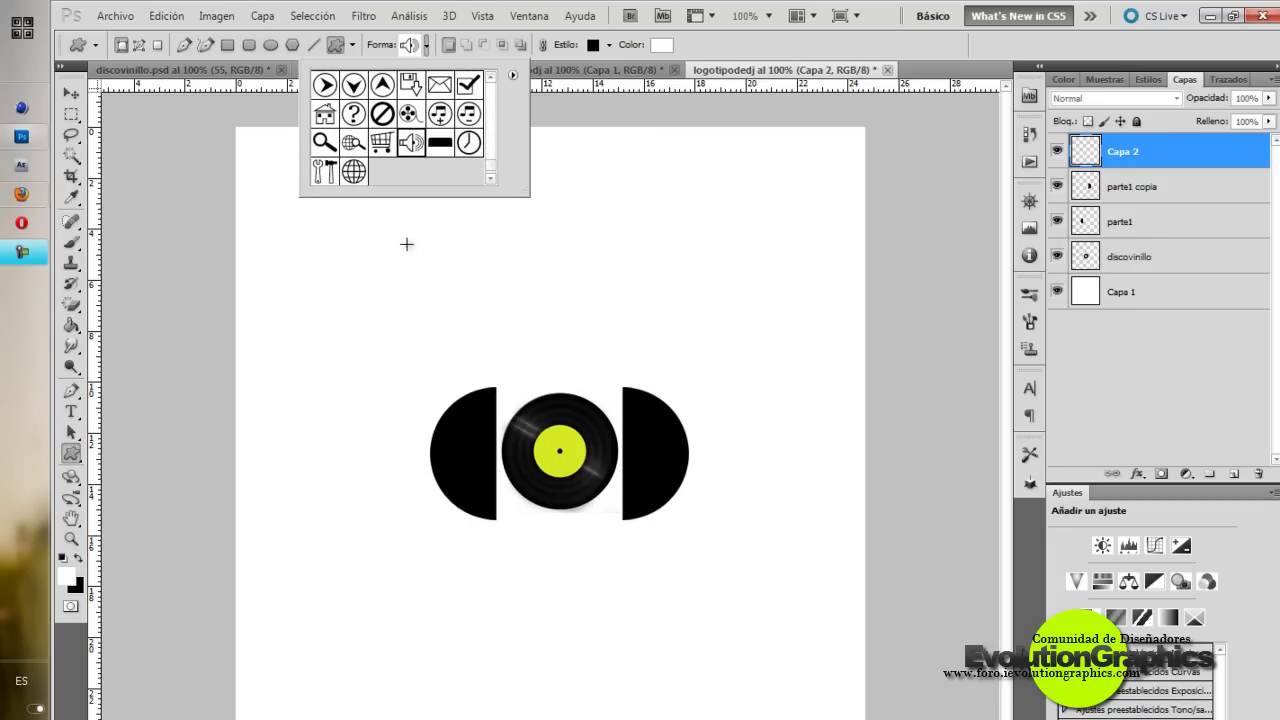
left_click(440, 116)
left_click(421, 118)
left_click(412, 143)
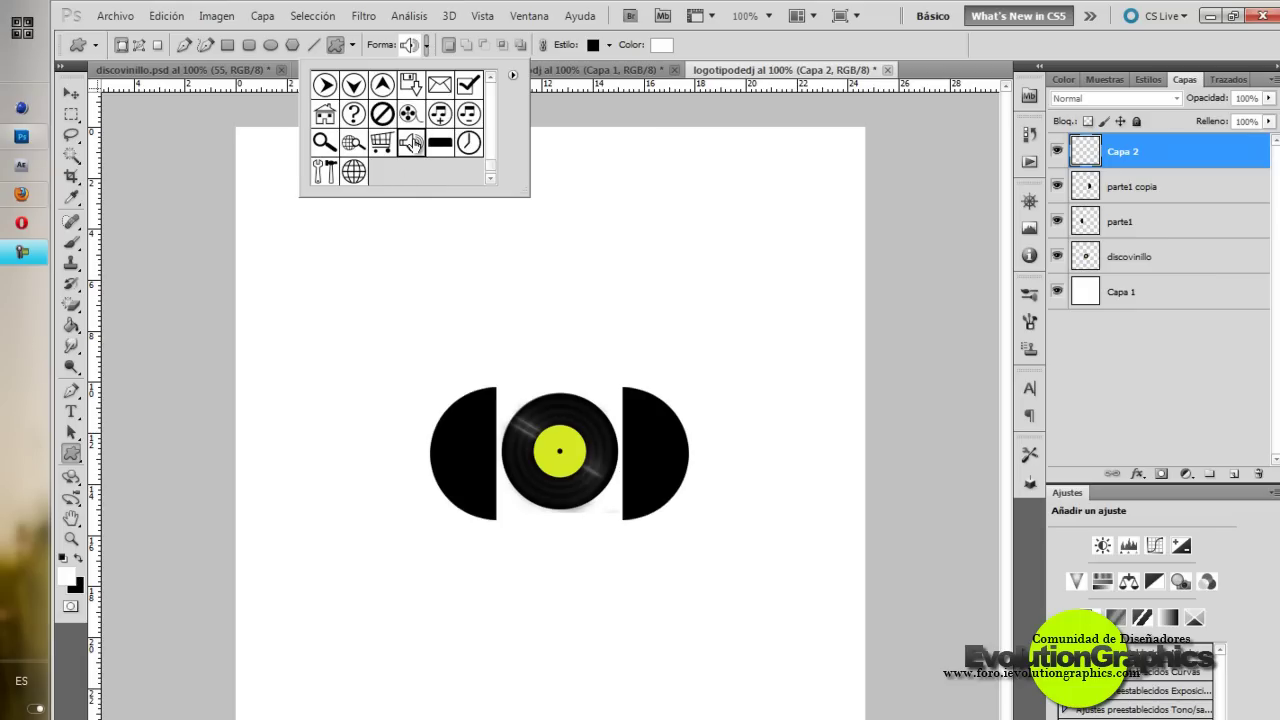
left_click(401, 318)
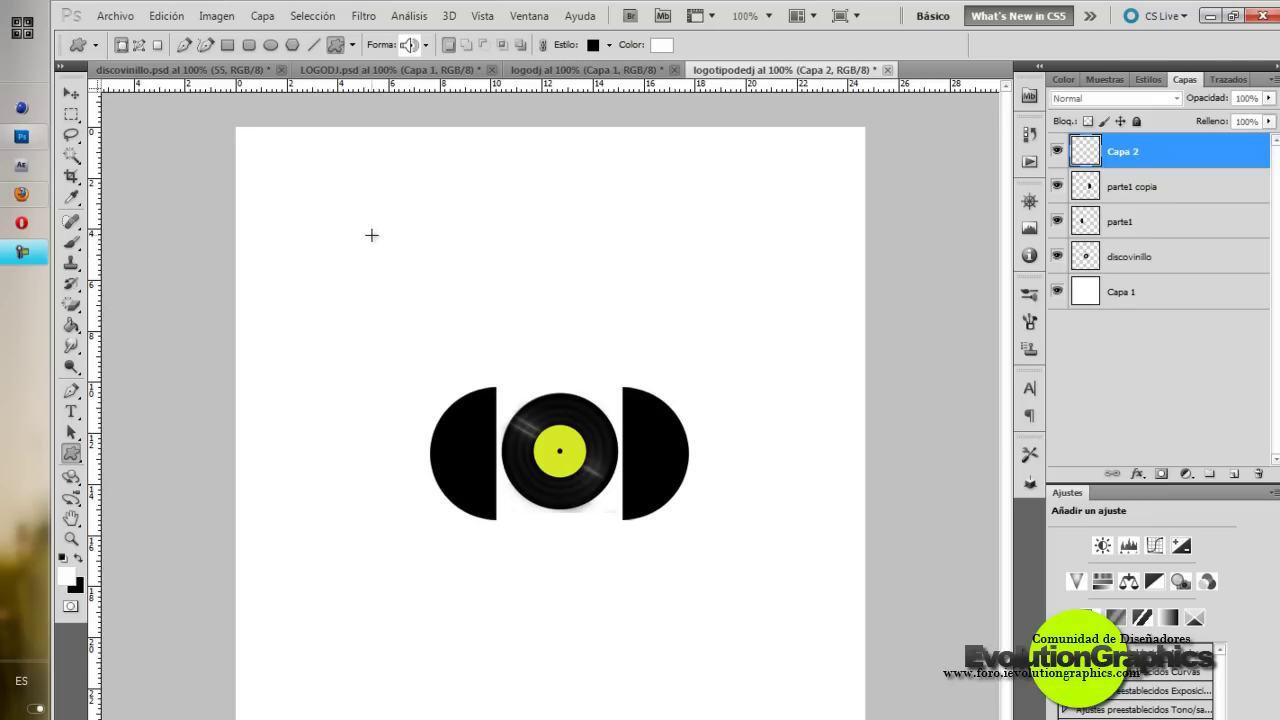
- Draw a large black speaker shape over the record and rotate it 90° counter-clockwise
left_click_drag(350, 221, 703, 564)
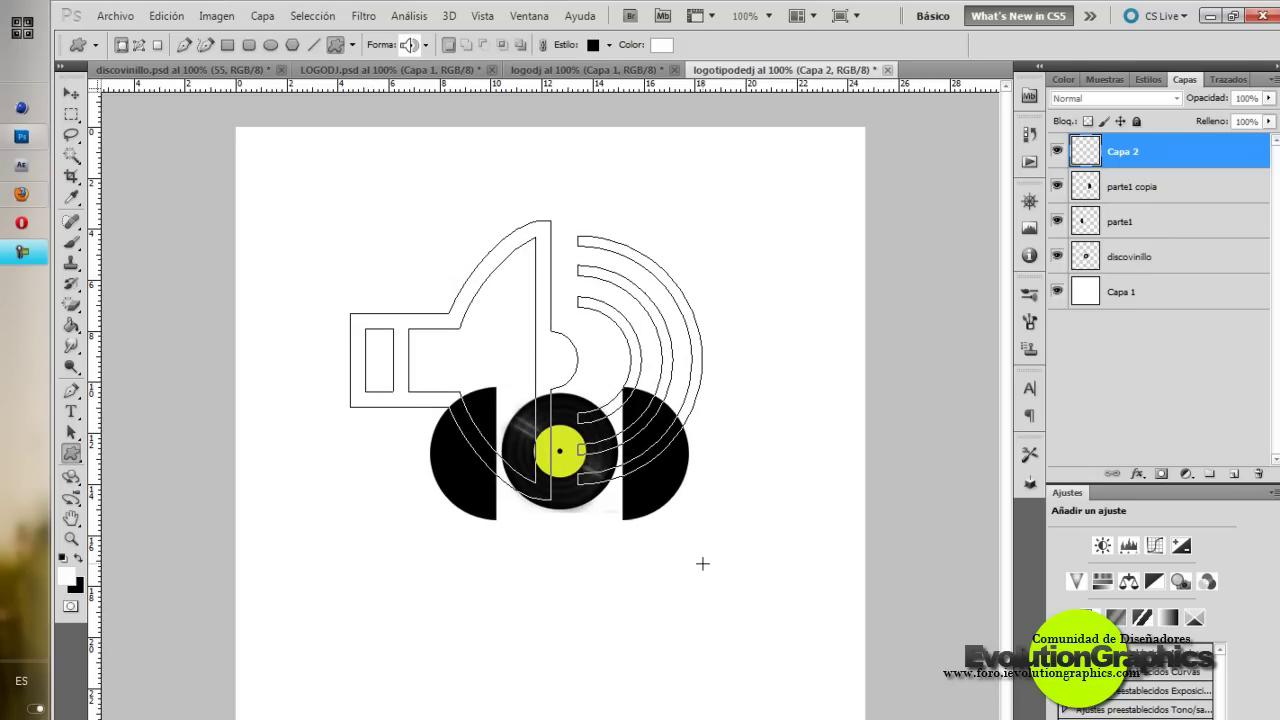
left_click_drag(702, 563, 700, 560)
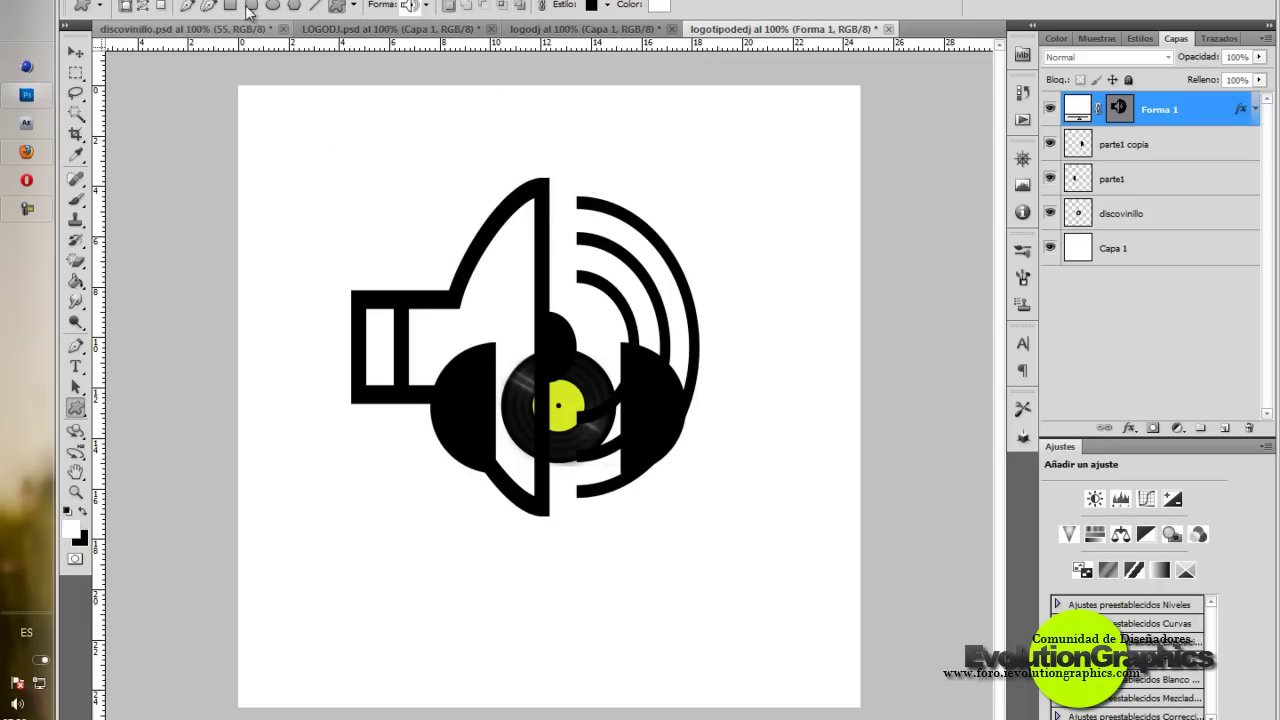
left_click(172, 15)
mouse_move(197, 362)
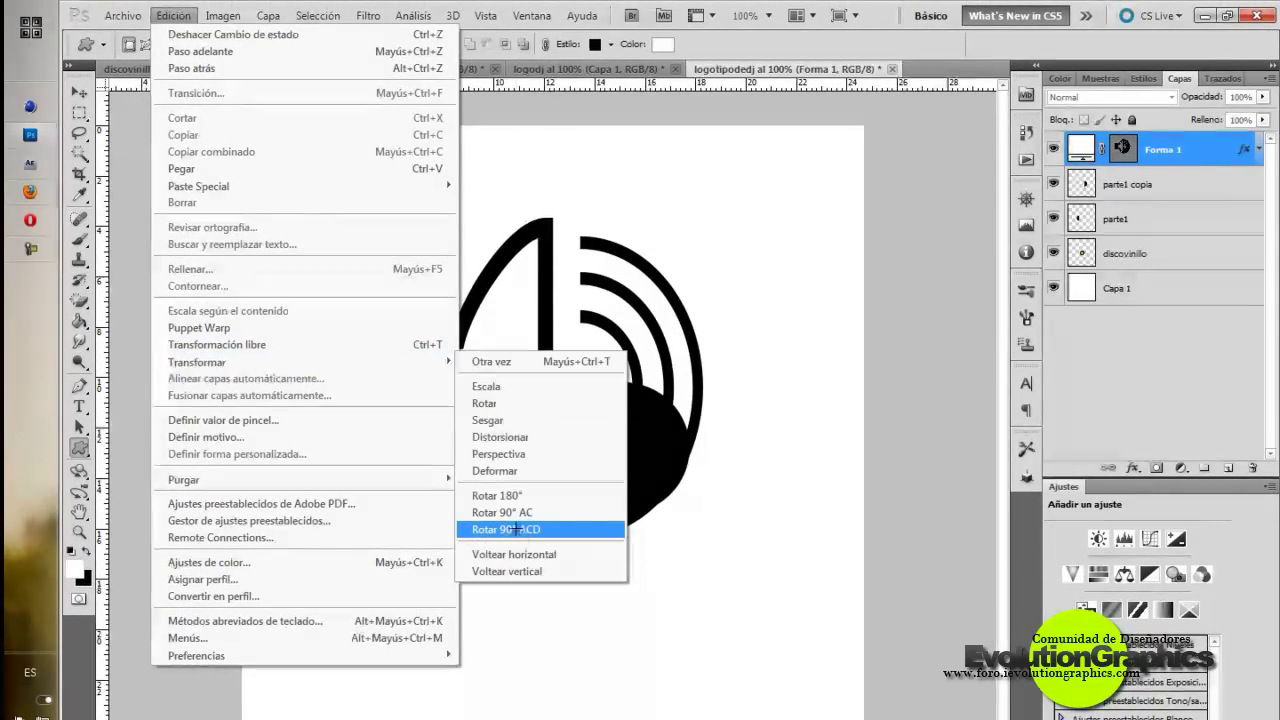
left_click(519, 530)
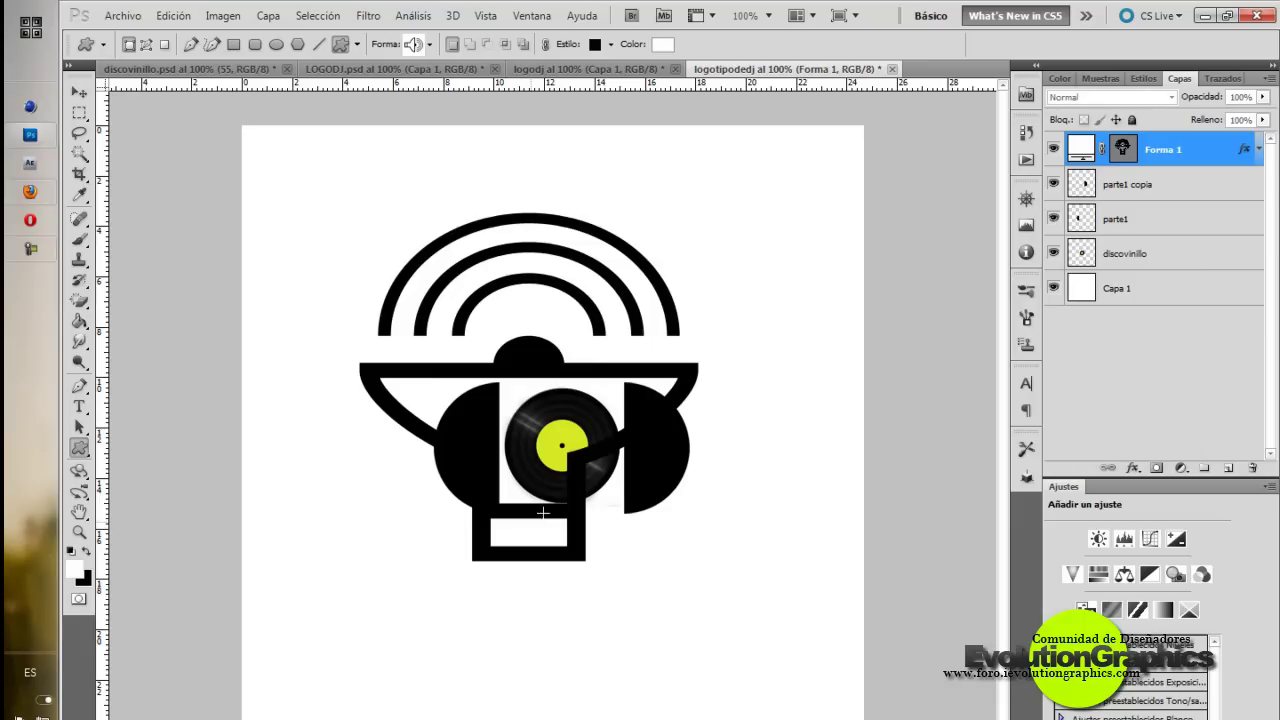
- Move the speaker down so its arcs frame the disc
left_click(82, 95)
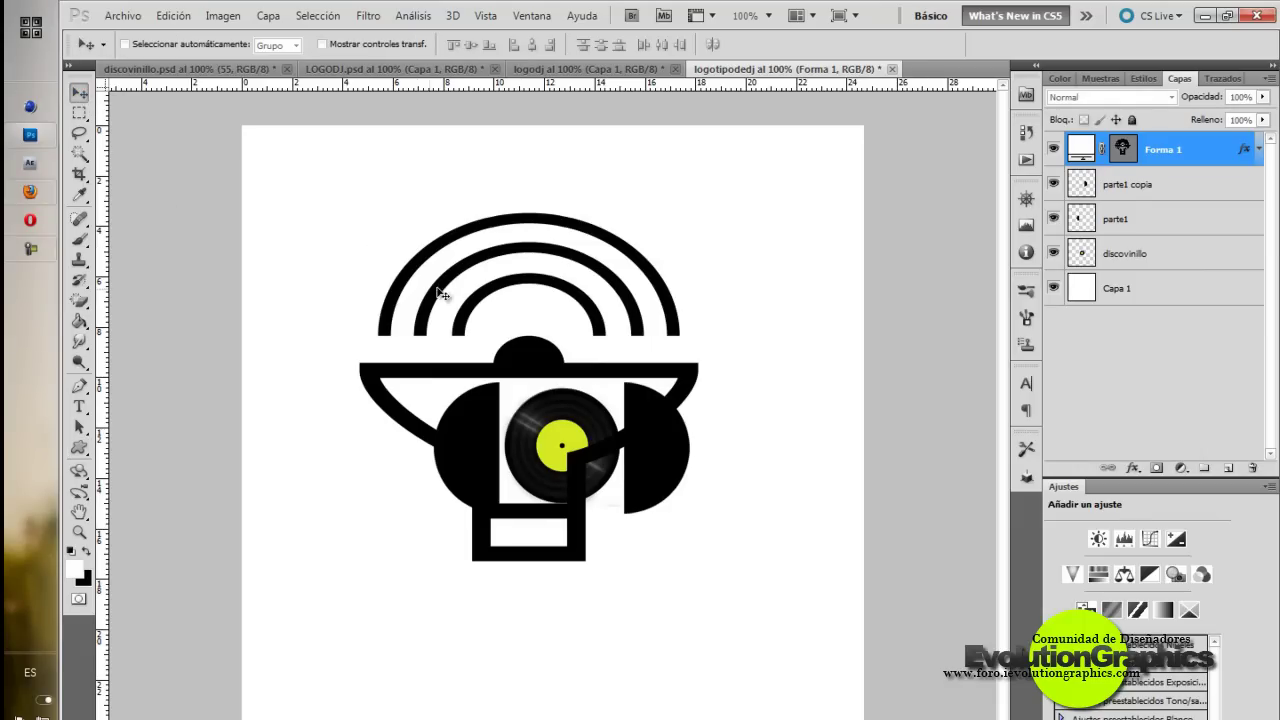
left_click_drag(482, 296, 510, 358)
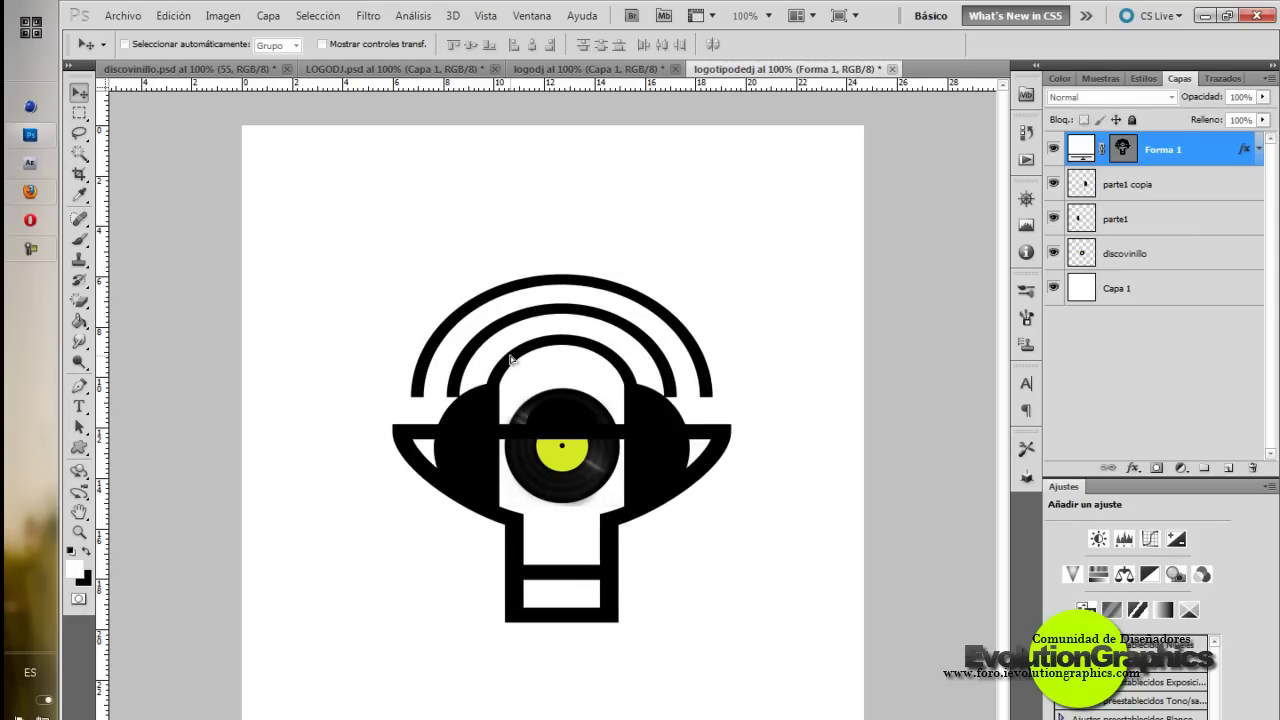
left_click_drag(510, 358, 513, 371)
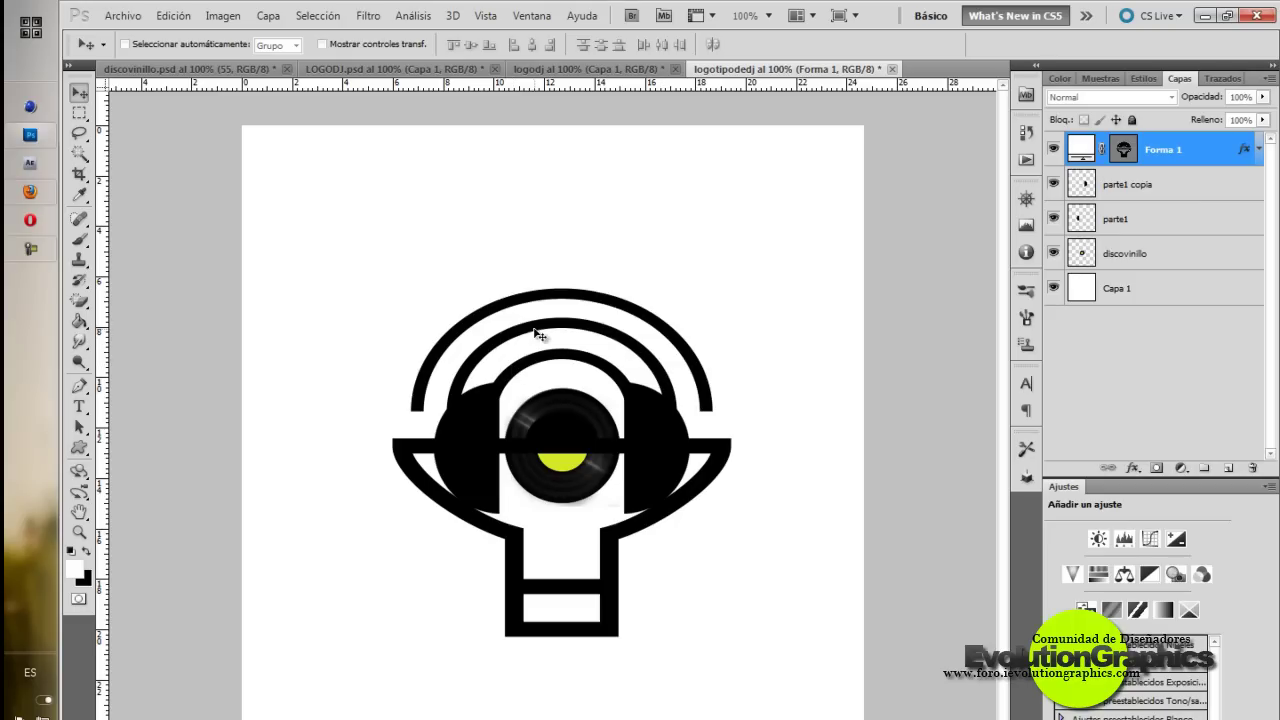
- Rasterize the speaker and magic-erase its funnel outline and outer arc, leaving one headband arc
left_click(80, 302)
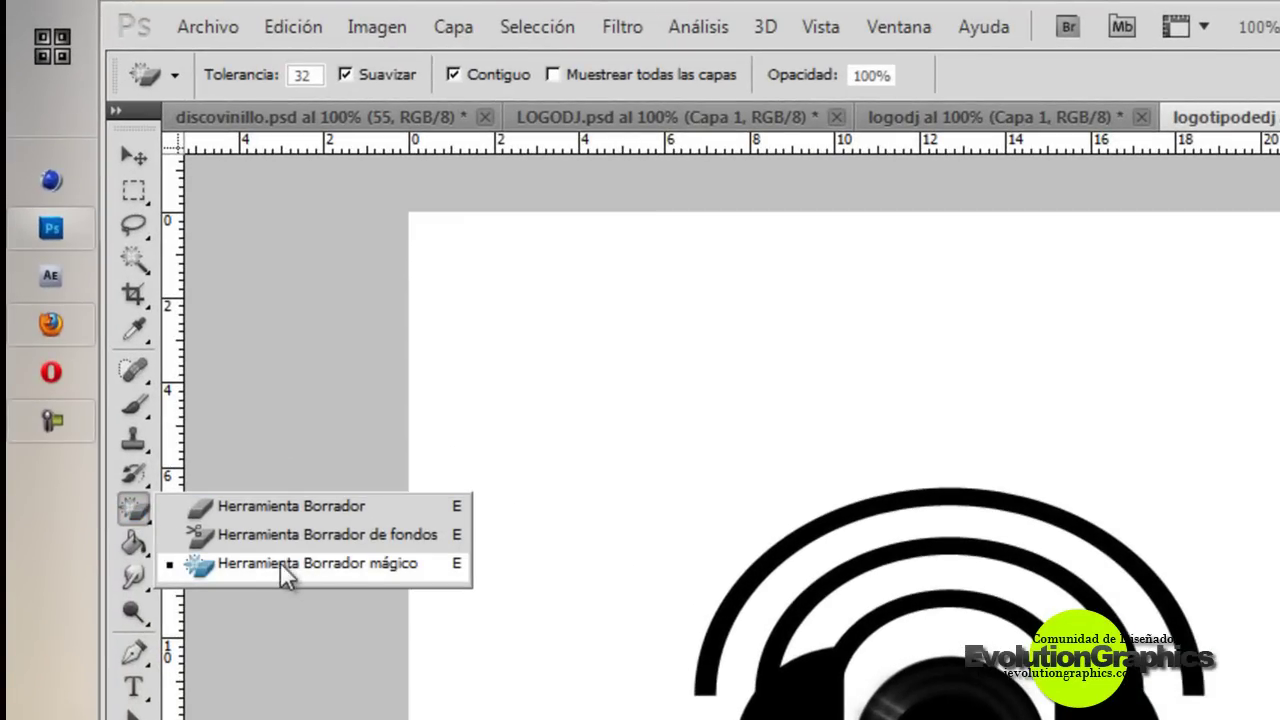
left_click(357, 565)
left_click(535, 515)
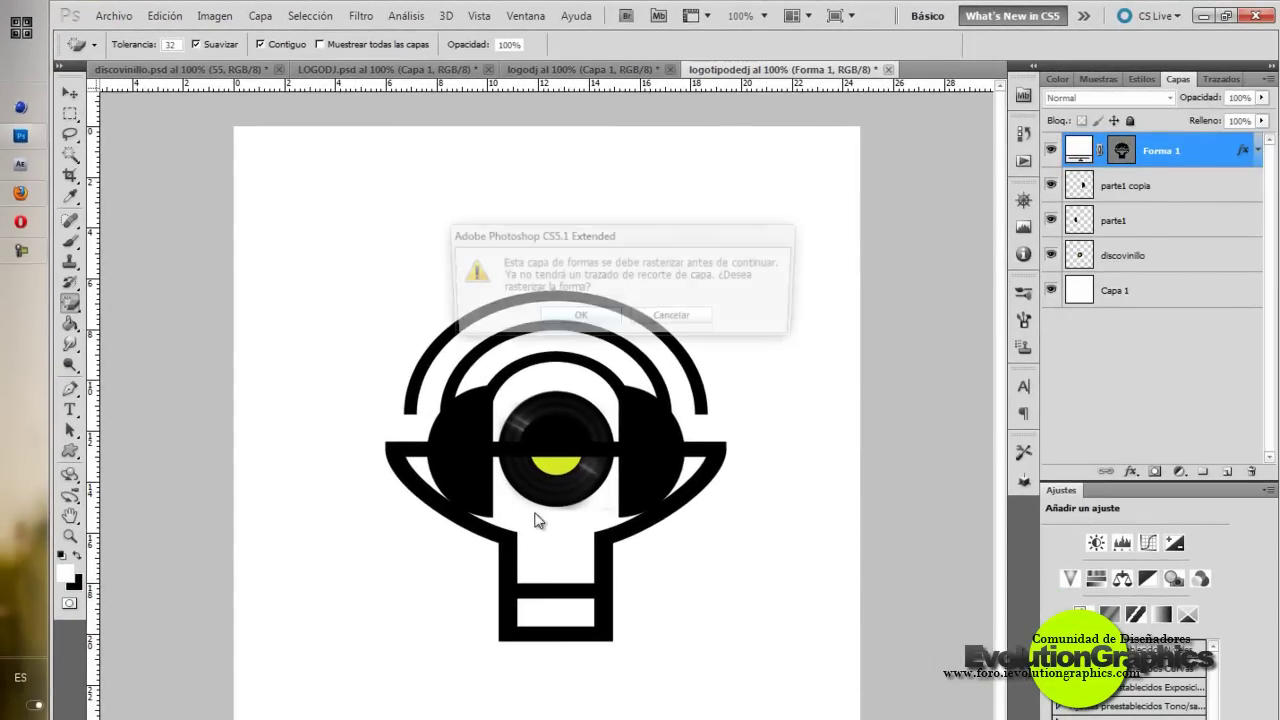
left_click(573, 318)
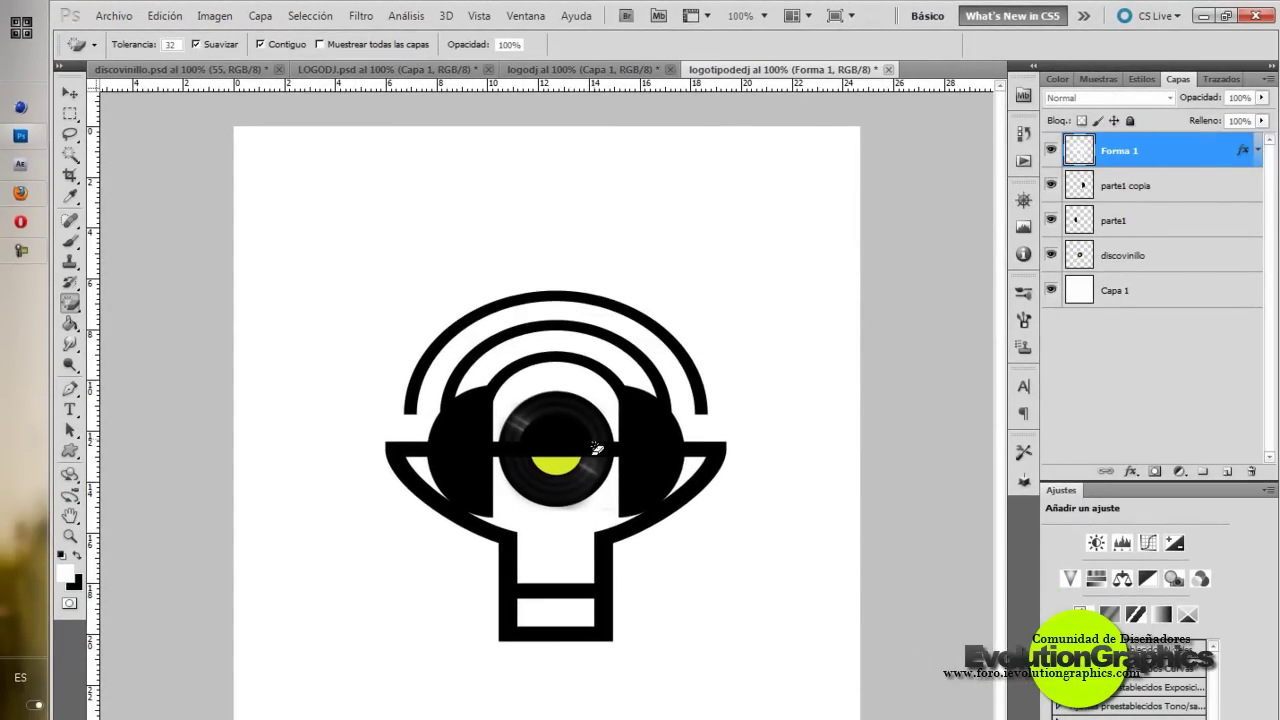
left_click(510, 548)
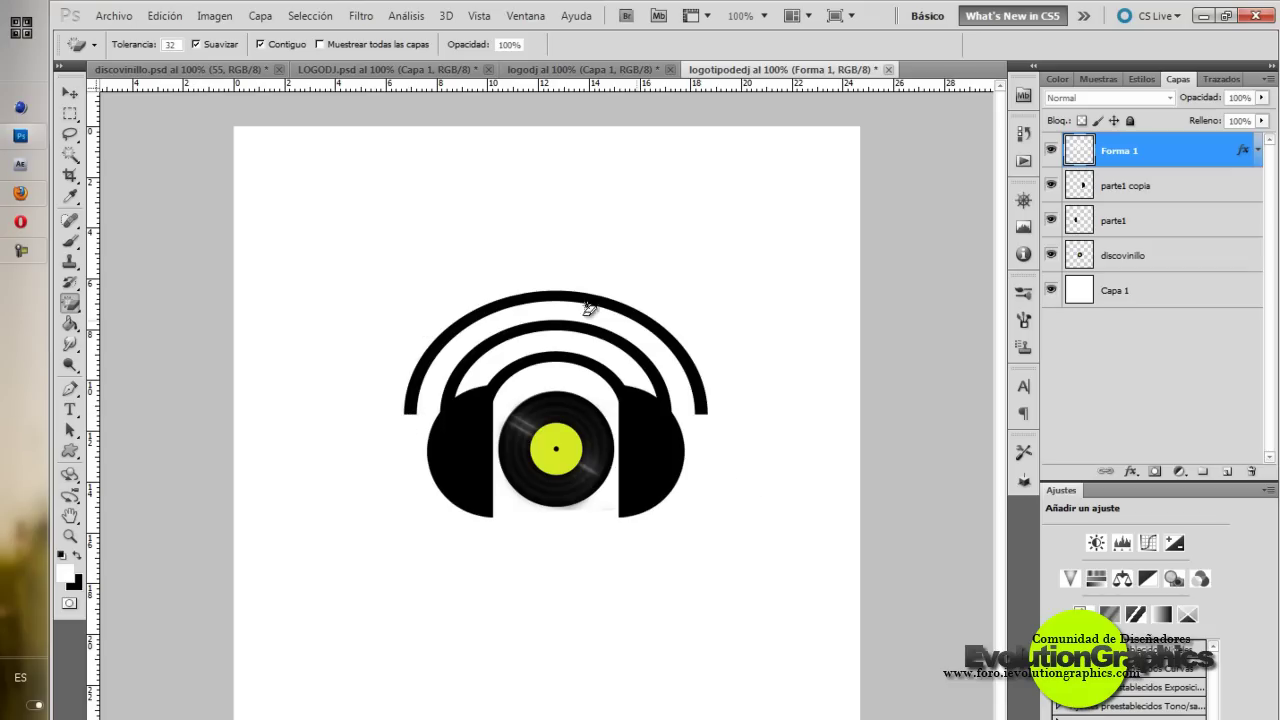
left_click(449, 337)
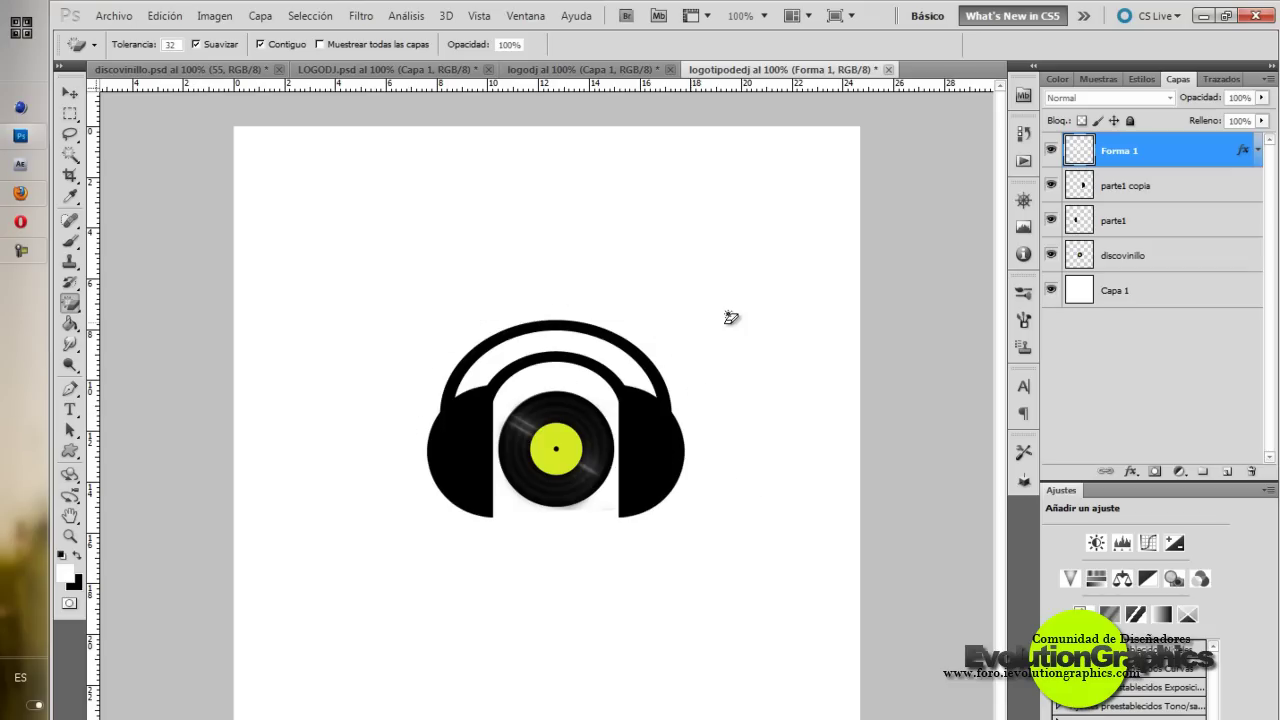
- Hide the vinyl and white background, then merge the visible headphone pieces into one Capa 2 layer
left_click(1050, 255)
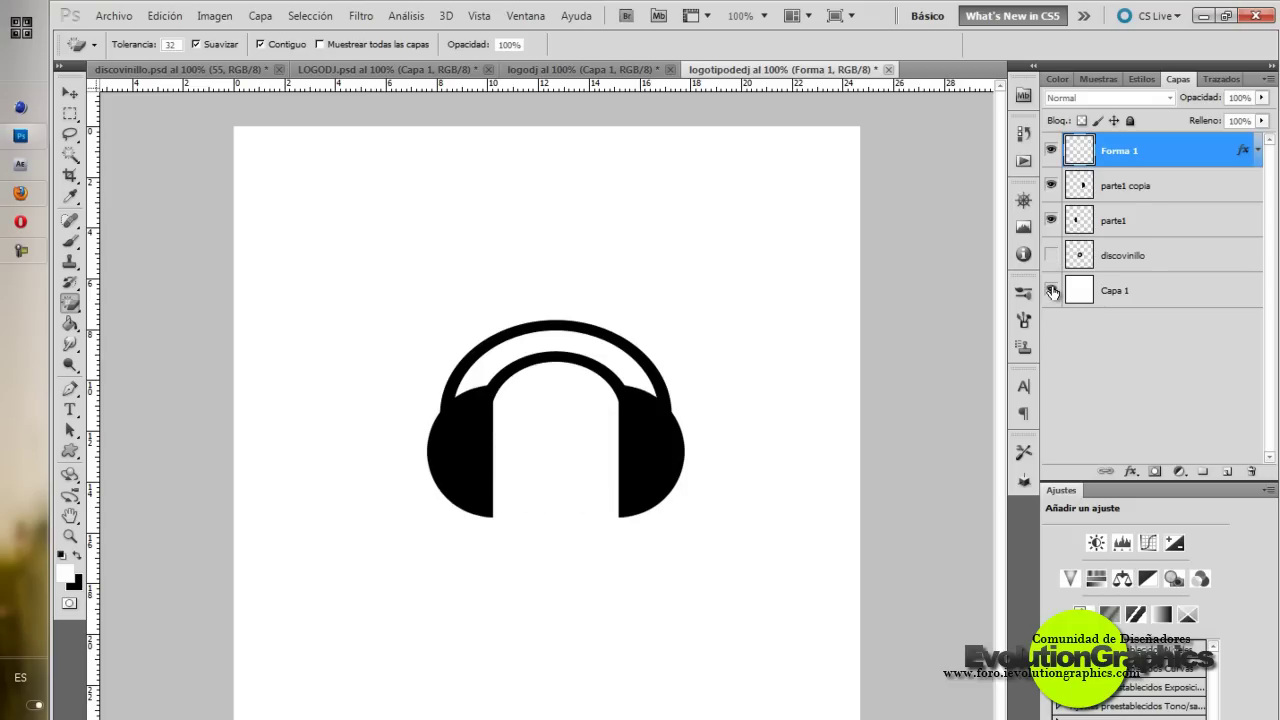
left_click(1051, 290)
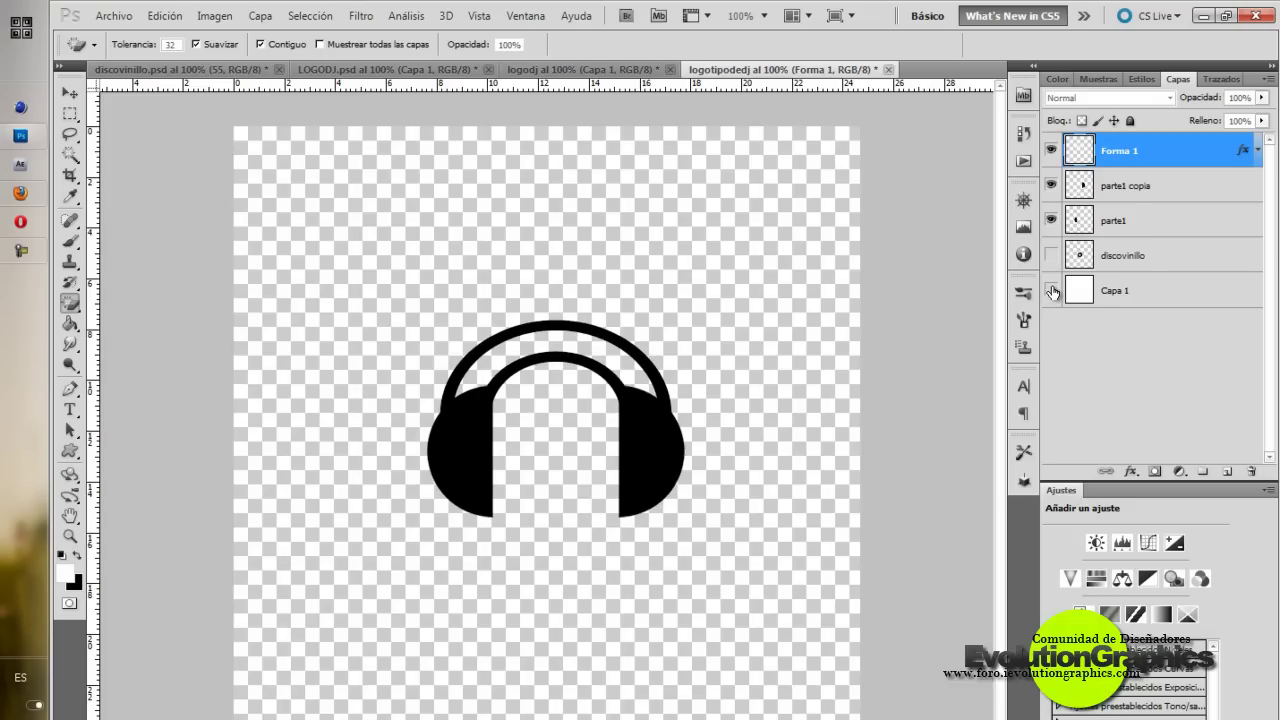
left_click(1226, 472)
right_click(1179, 147)
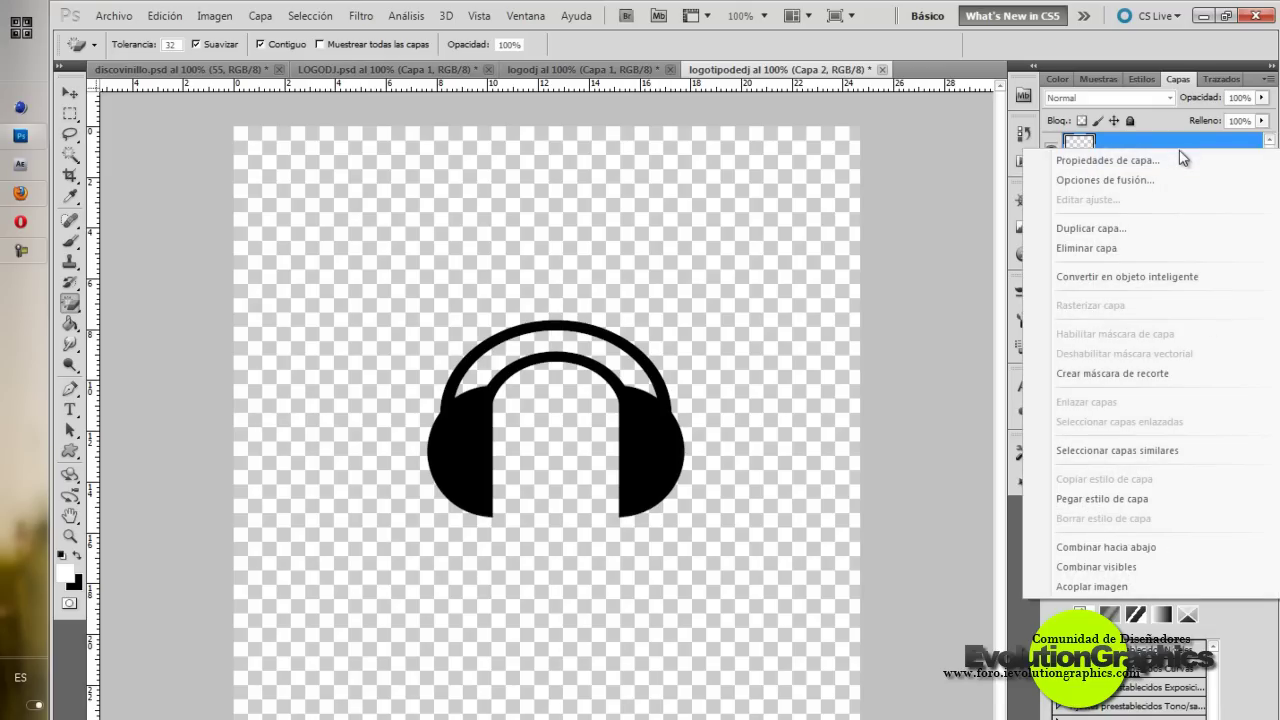
left_click(1106, 566)
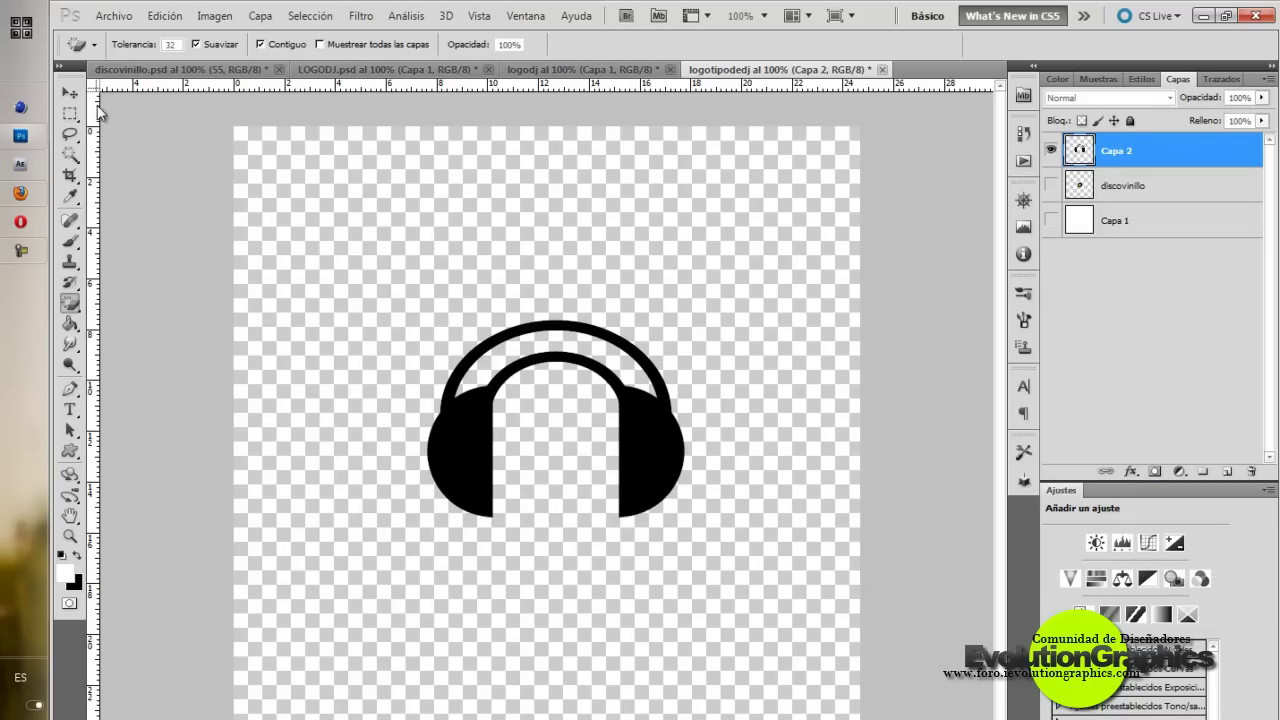
- Show the vinyl record and white background again, toggling Capa 2 to check it
left_click(70, 92)
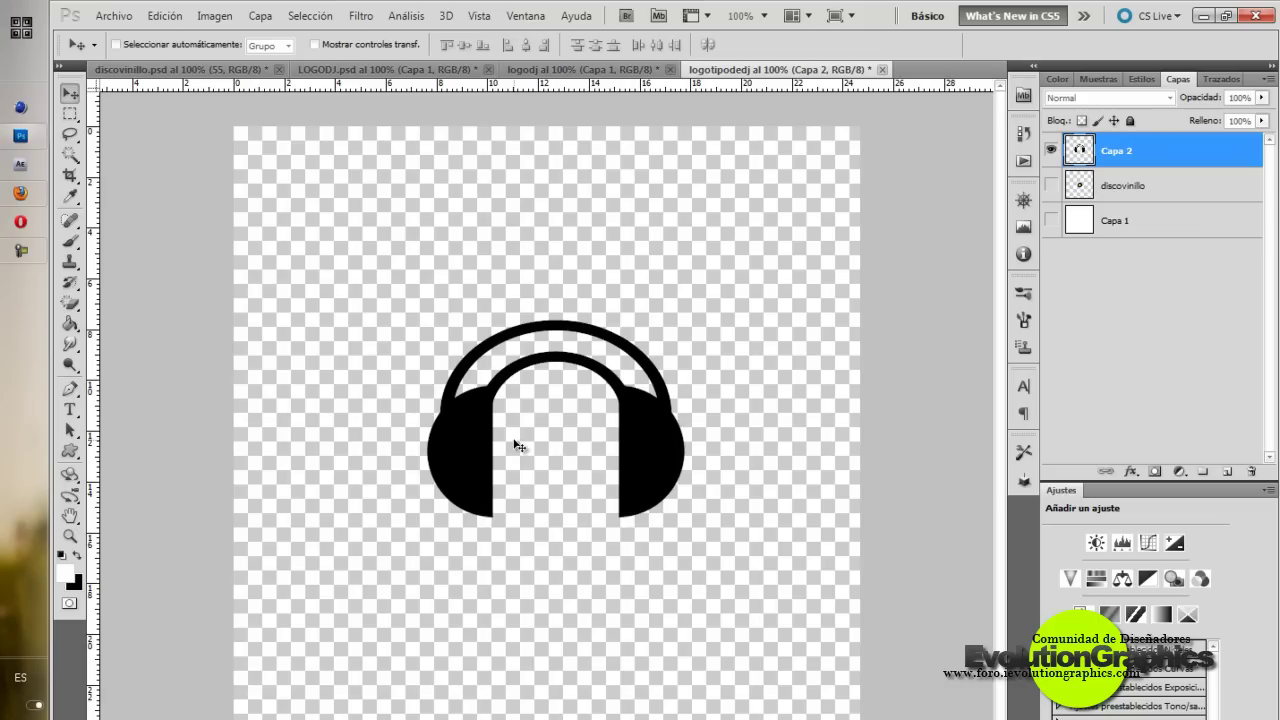
left_click(1051, 150)
left_click(1051, 150)
left_click(1051, 186)
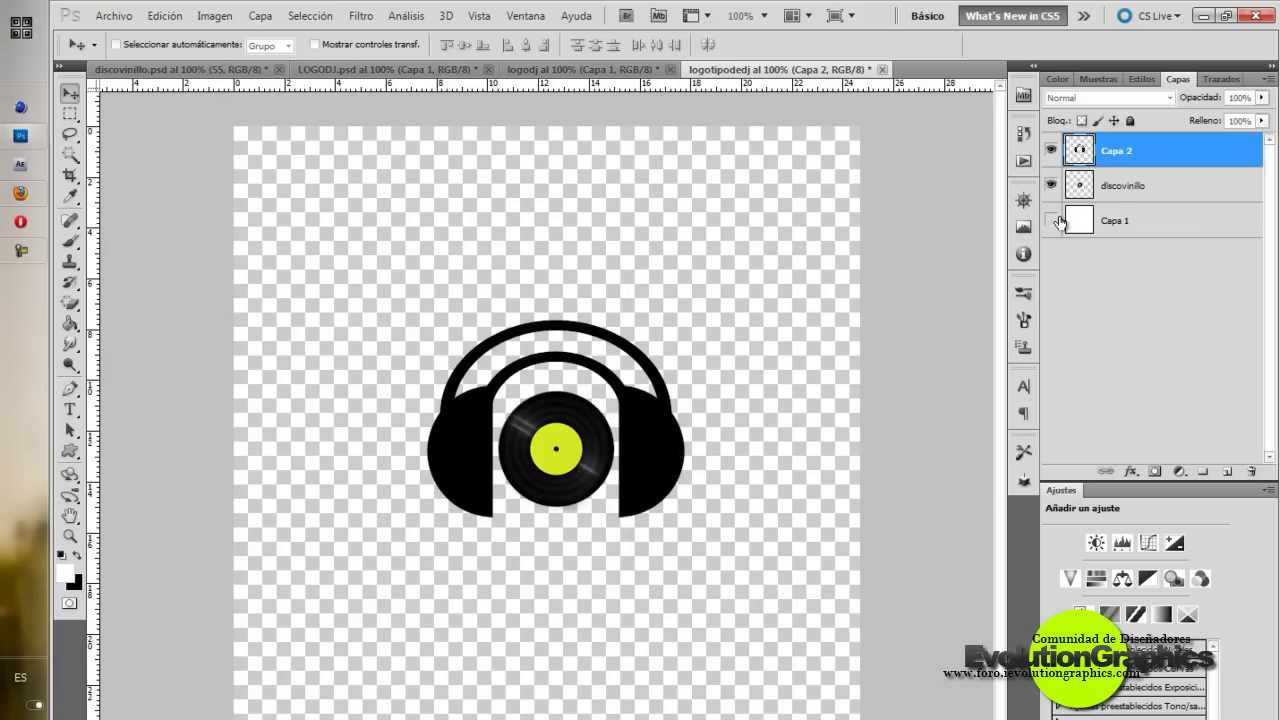
left_click(1051, 220)
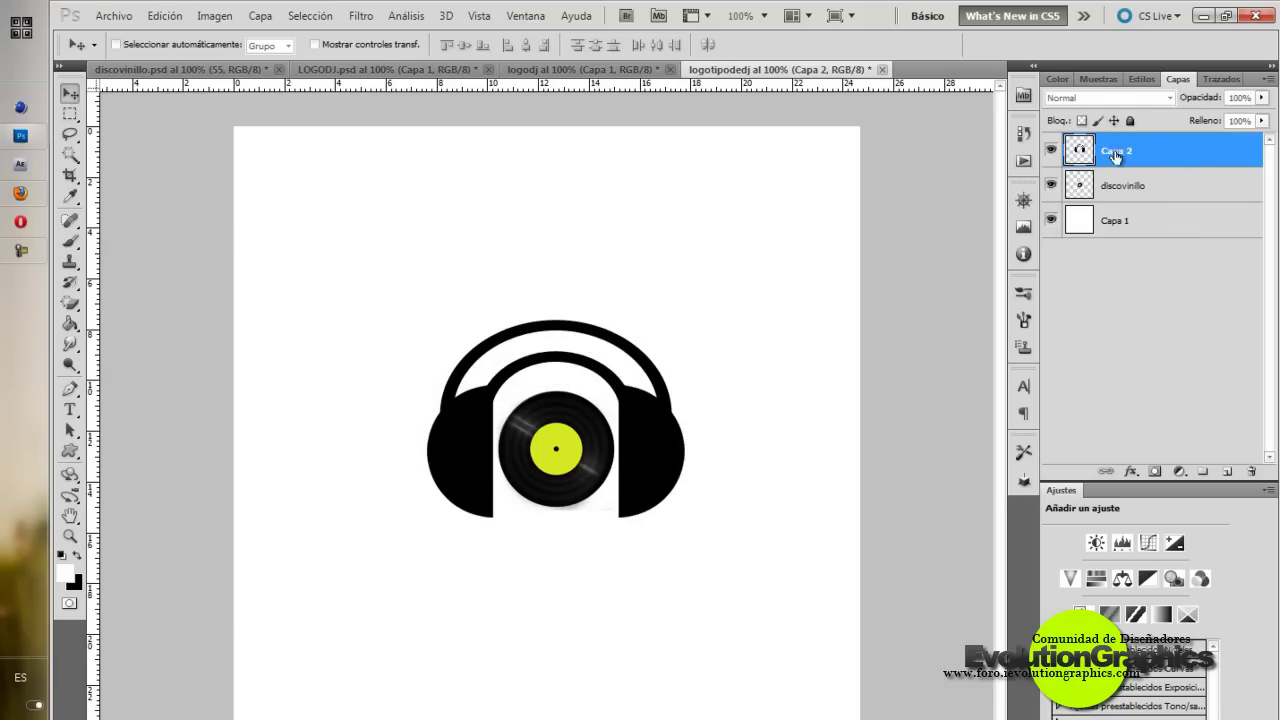
left_click(1050, 151)
left_click(1050, 151)
- Free-transform the headphones to 90% width and height and commit the resize
left_click(165, 16)
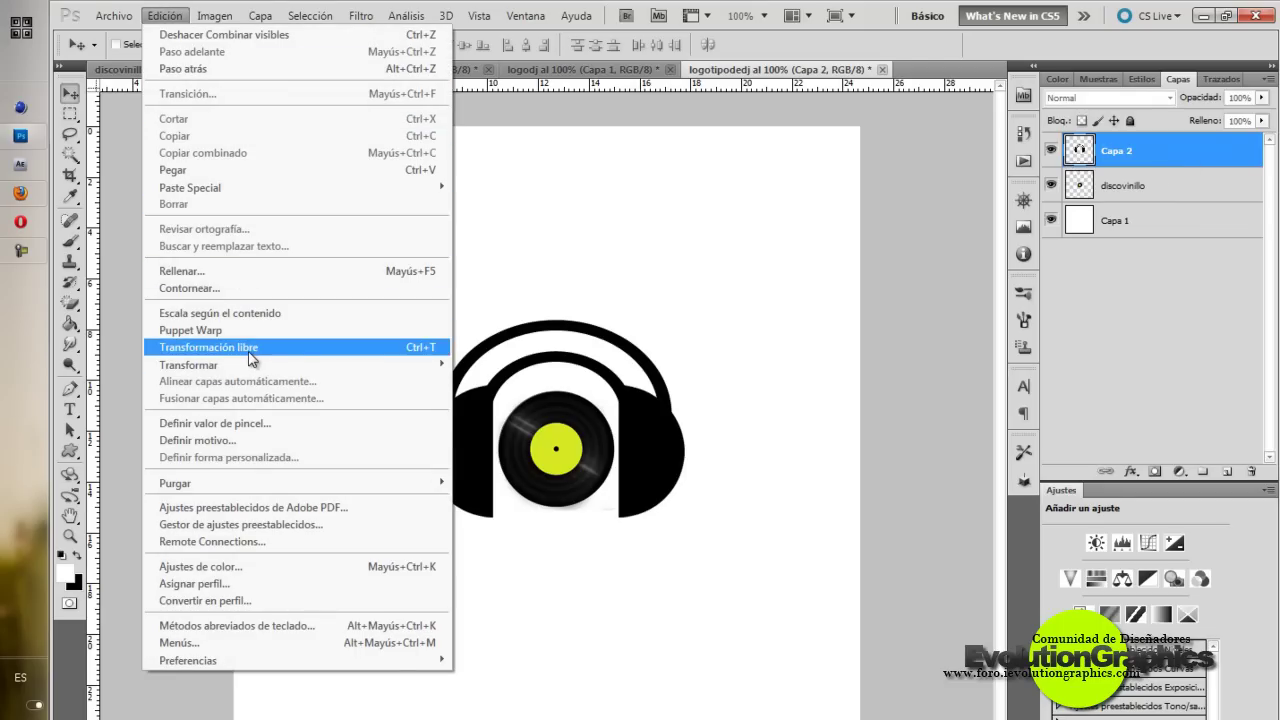
left_click(249, 353)
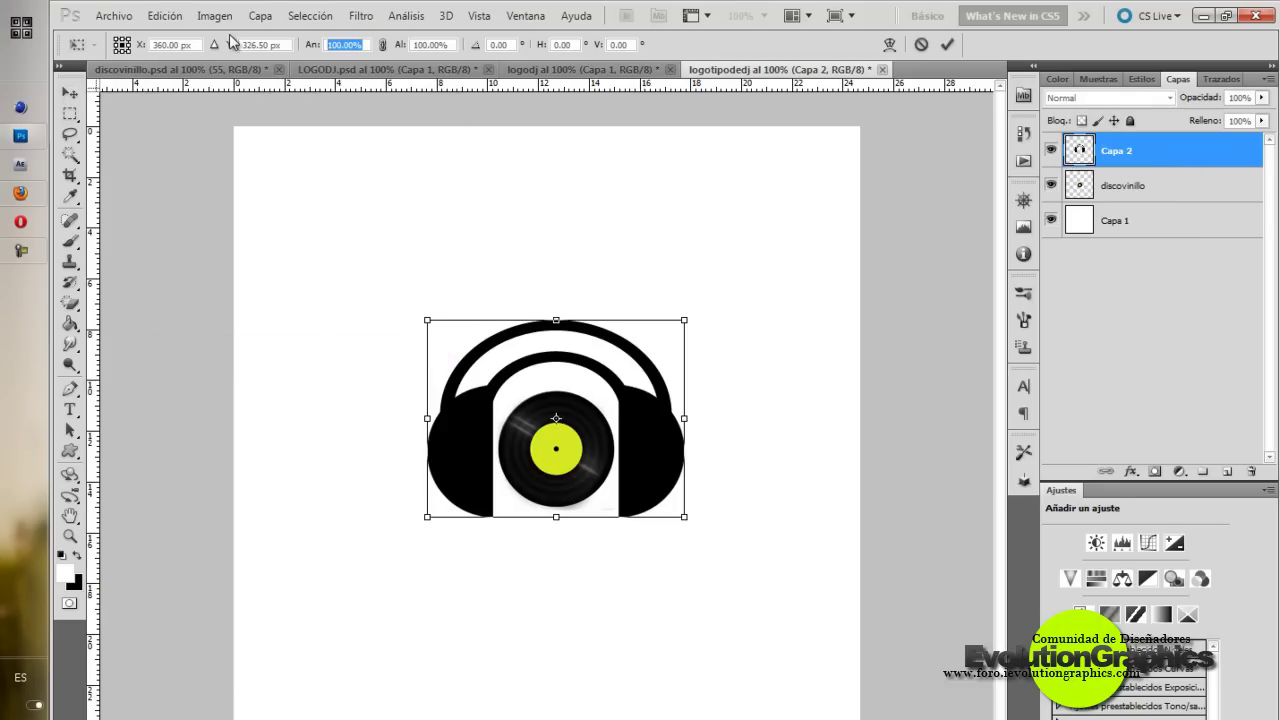
type("80")
key("BackSpace")
key("BackSpace")
type("90")
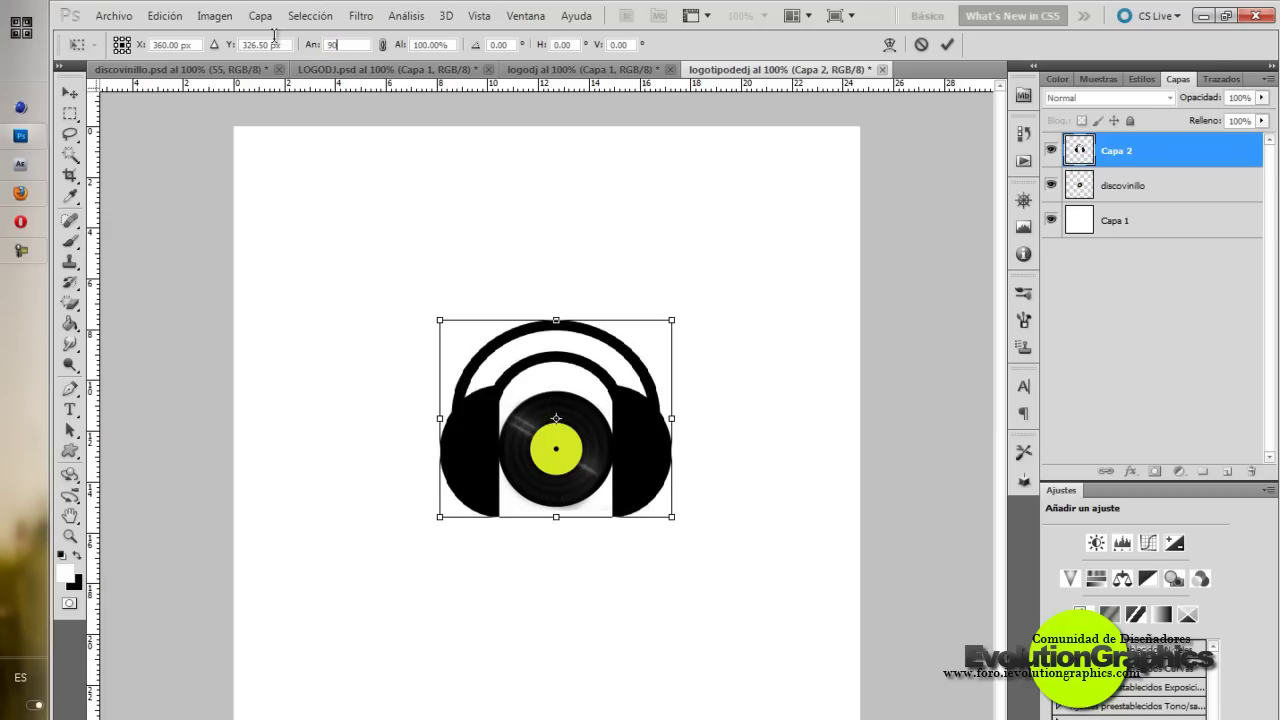
key("Tab")
type("90")
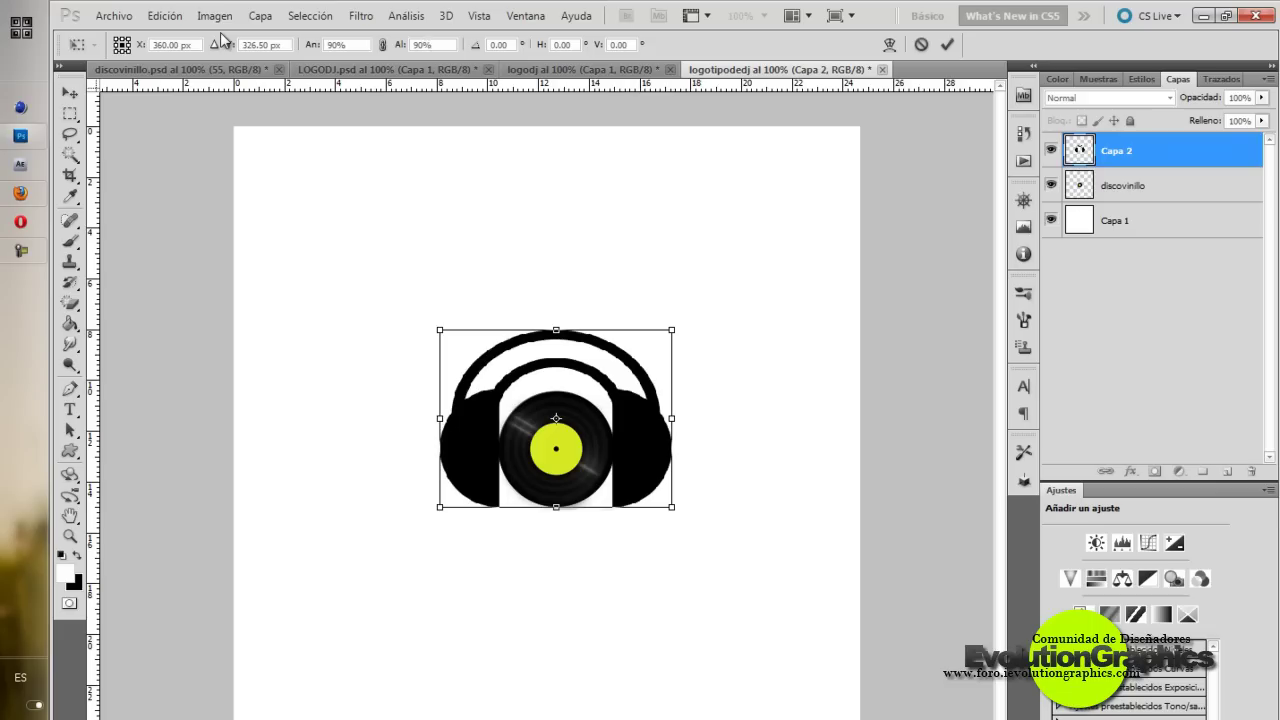
key("Return")
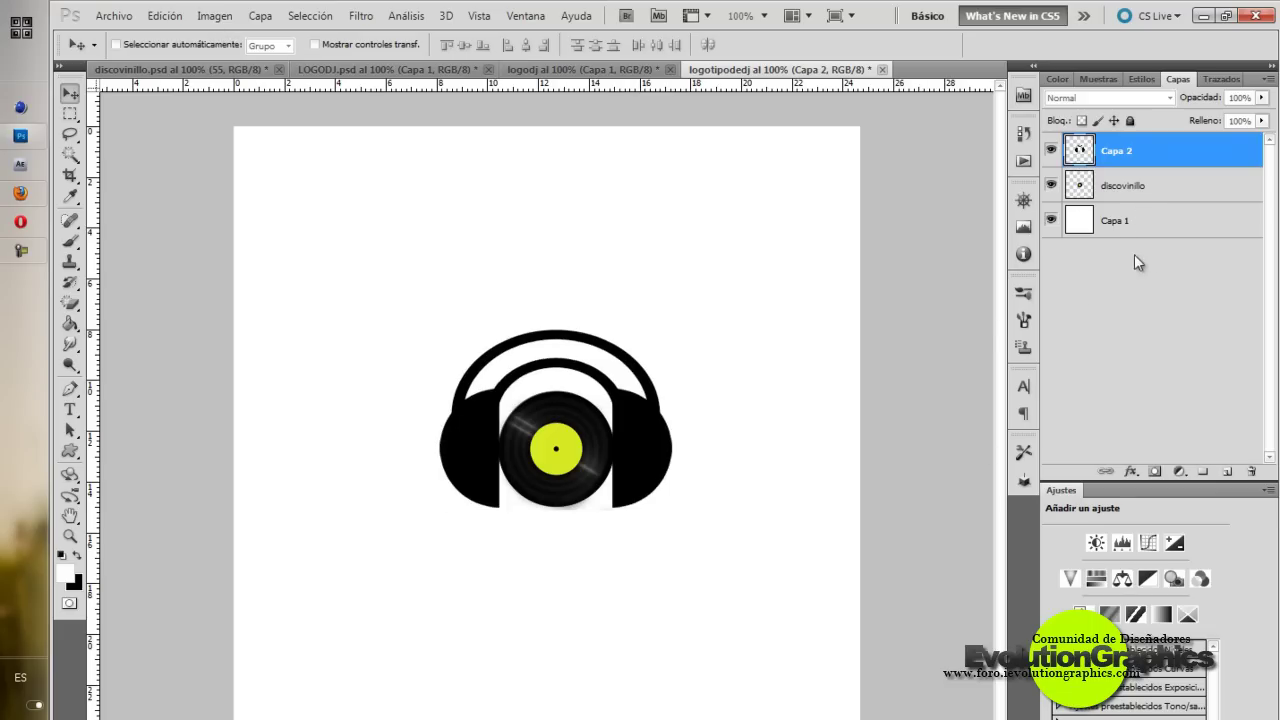
left_click(71, 411)
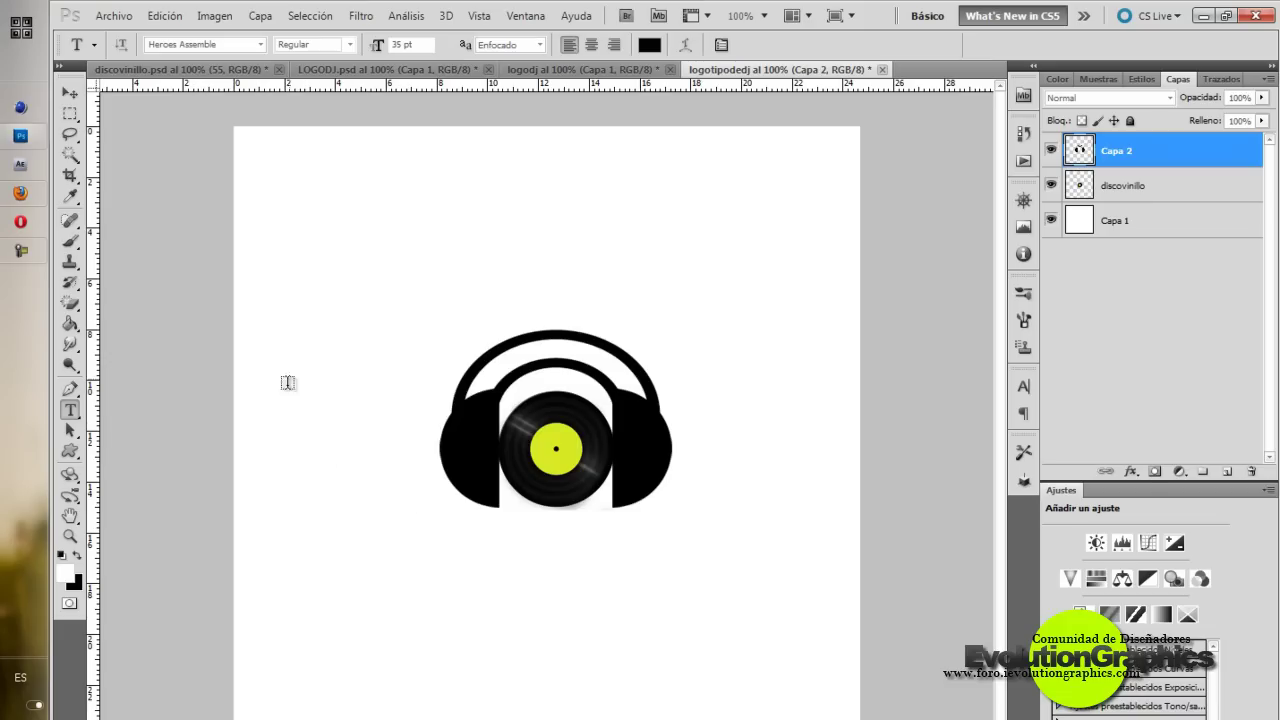
- Type 'Dj Furia' around the headphones and set it to 150 pt
left_click(276, 478)
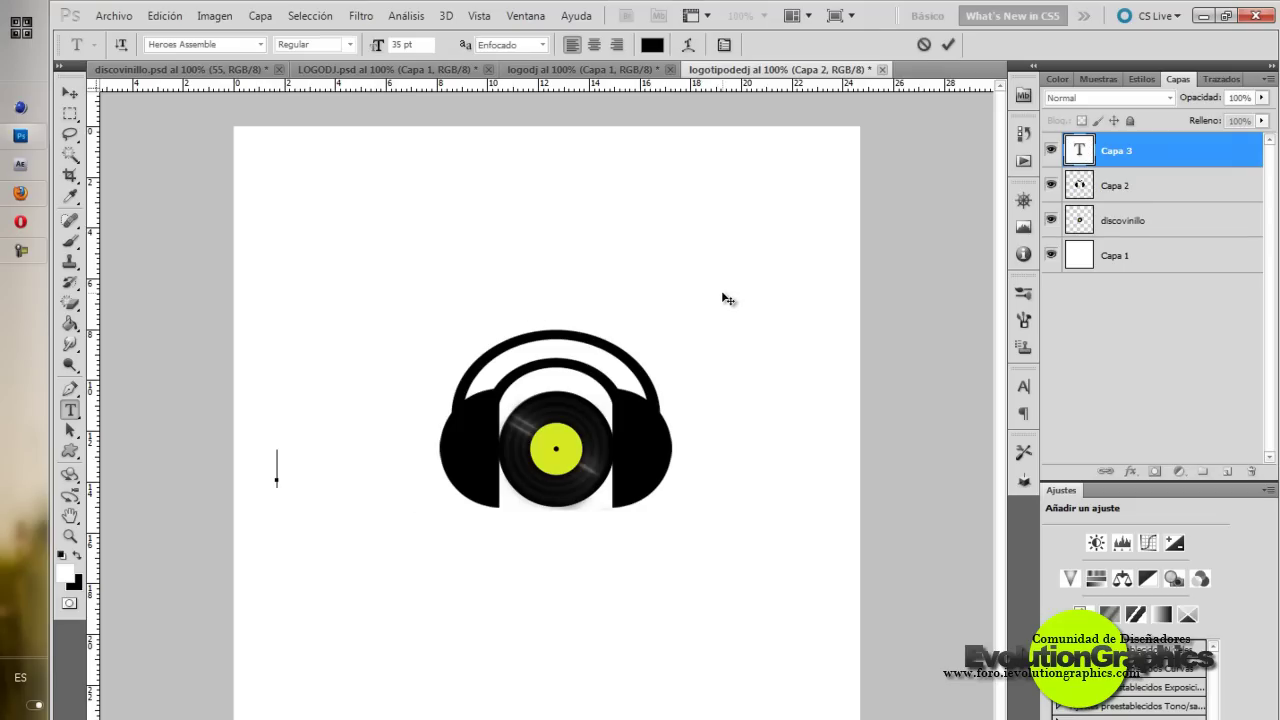
type("Dj")
type(" Furia")
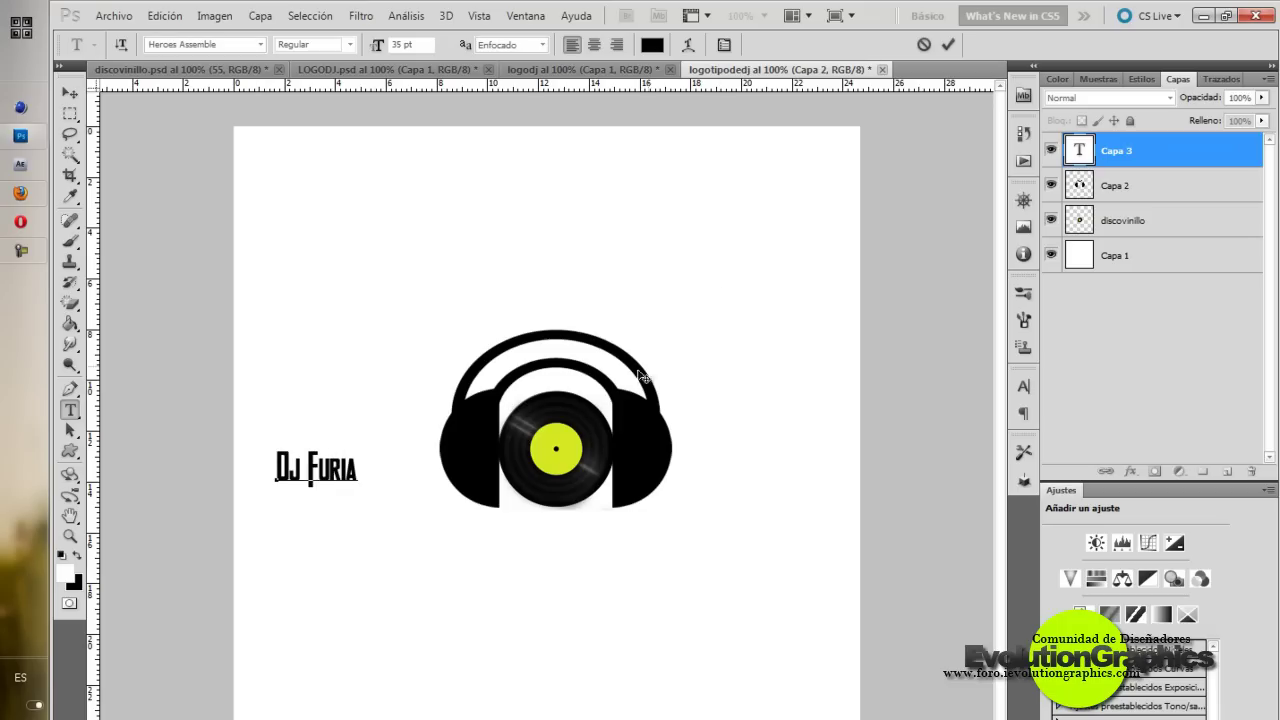
left_click_drag(362, 466, 261, 452)
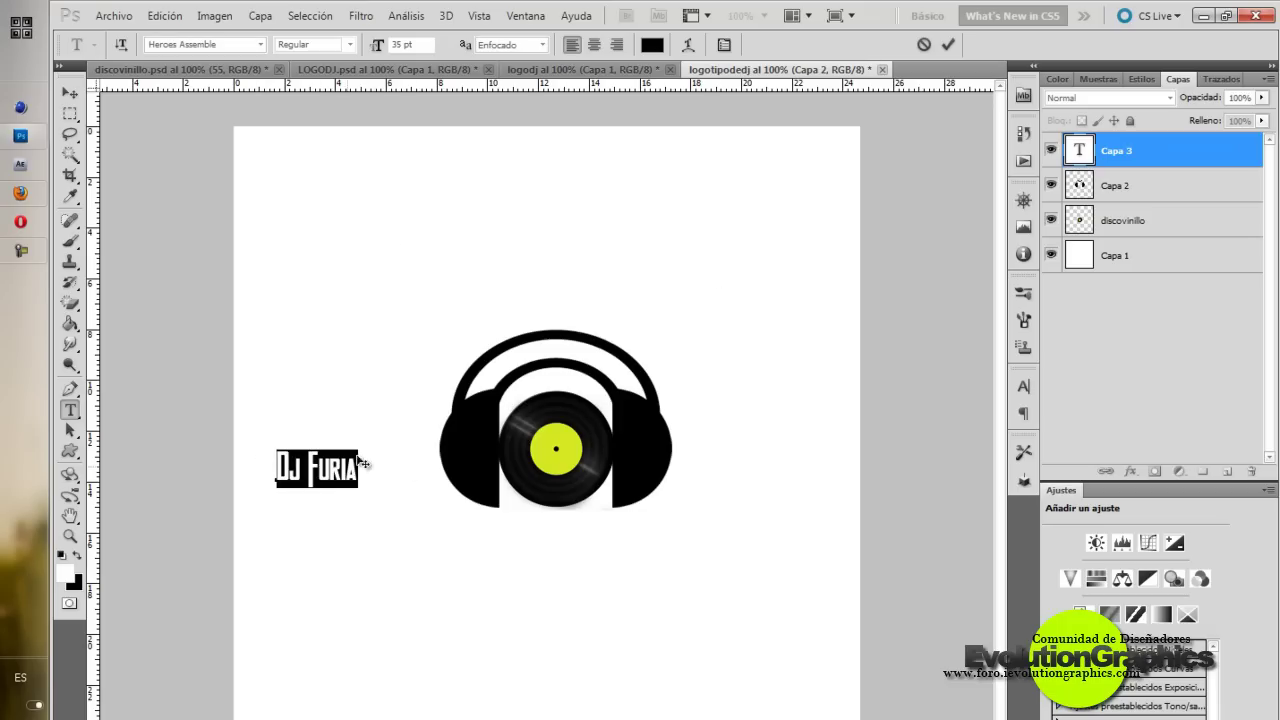
left_click_drag(423, 44, 367, 47)
type("150")
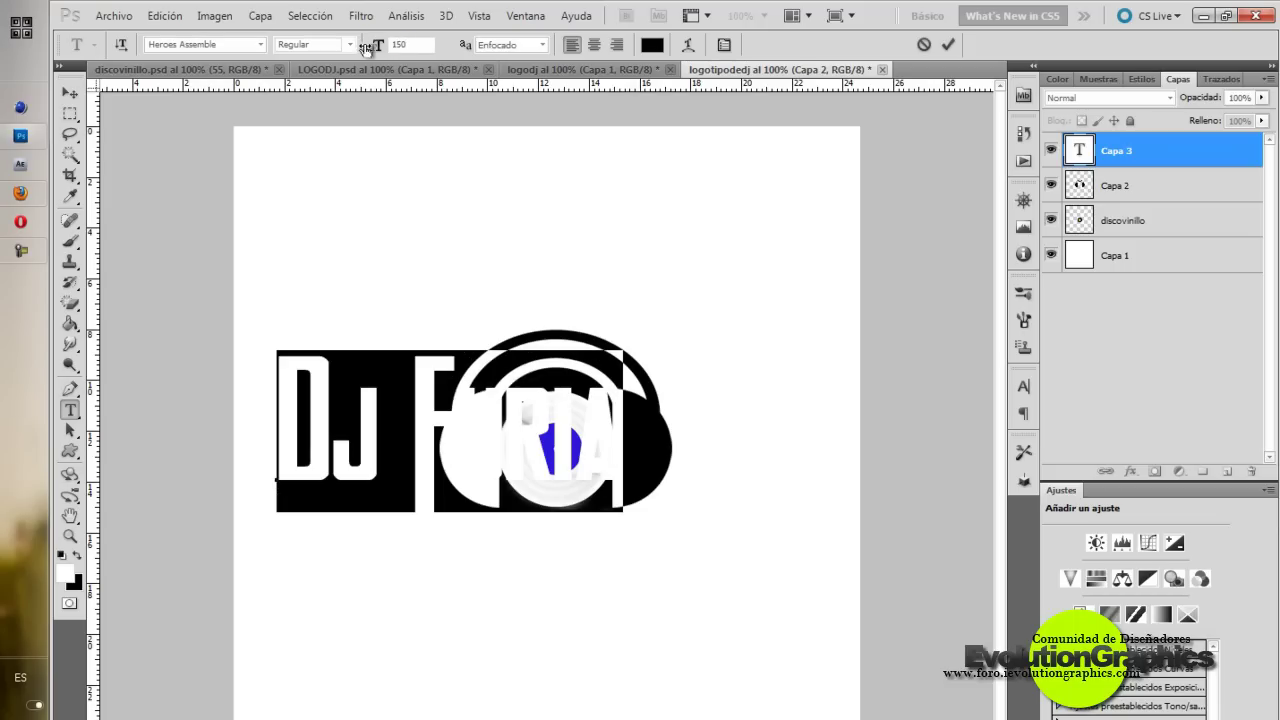
left_click(397, 416)
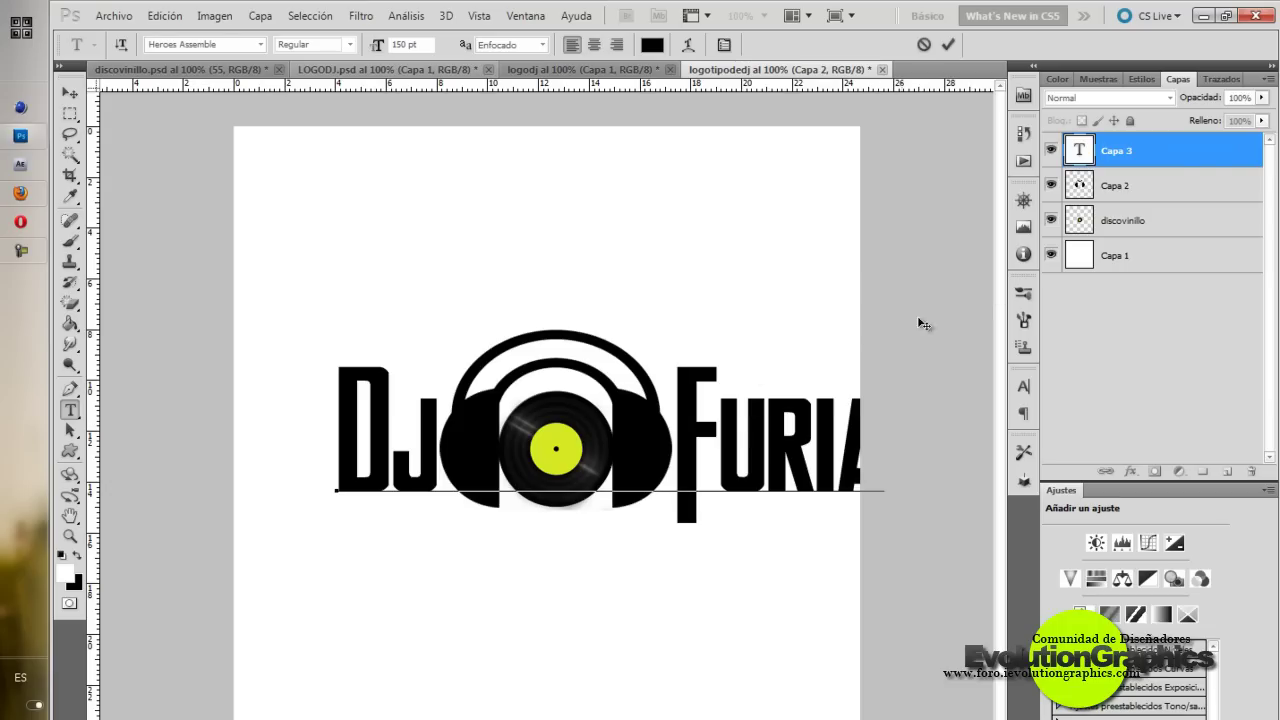
left_click(1190, 160)
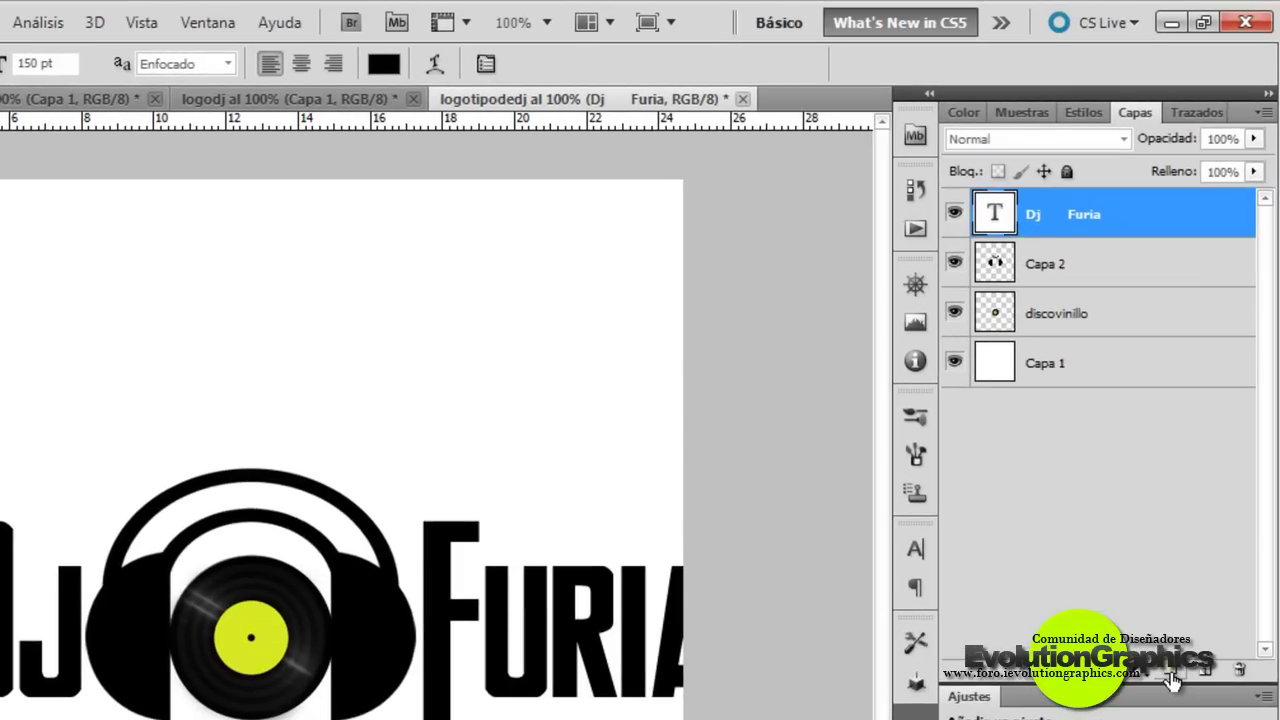
- Create Grupo 1 and move the Dj Furia, Capa 2 and discovinillo layers into it
left_click(1204, 471)
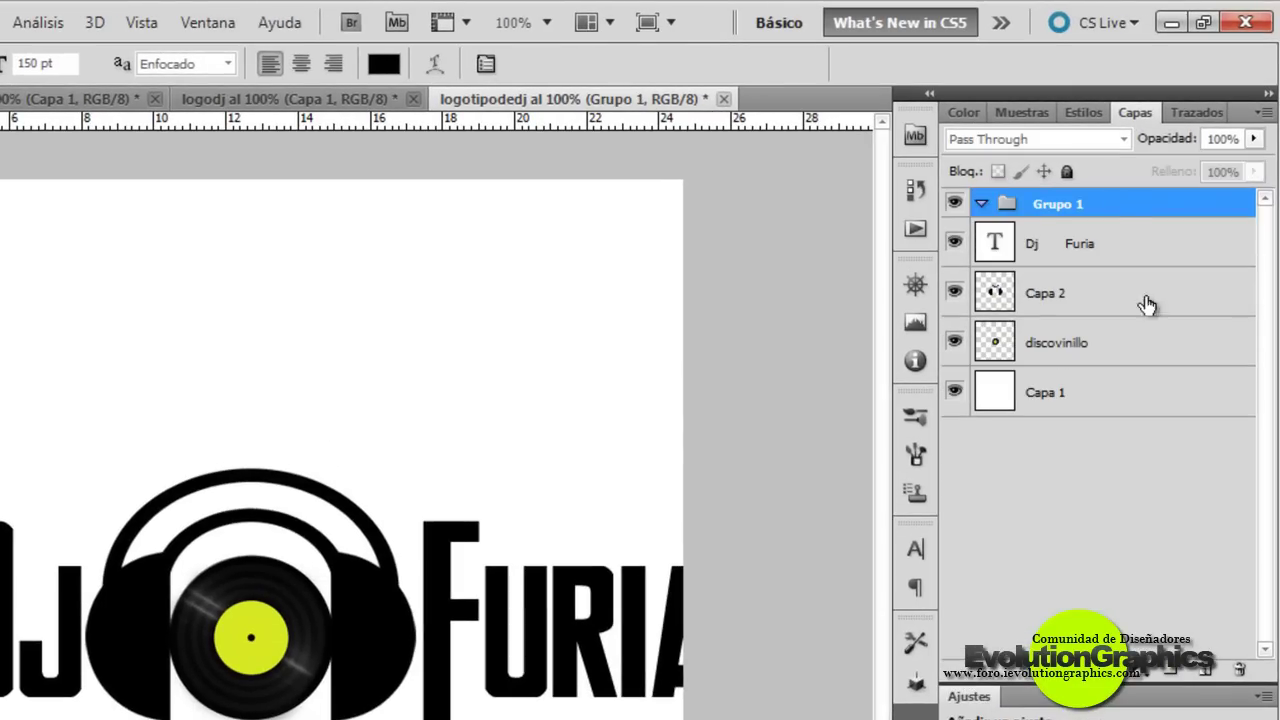
left_click(1050, 242)
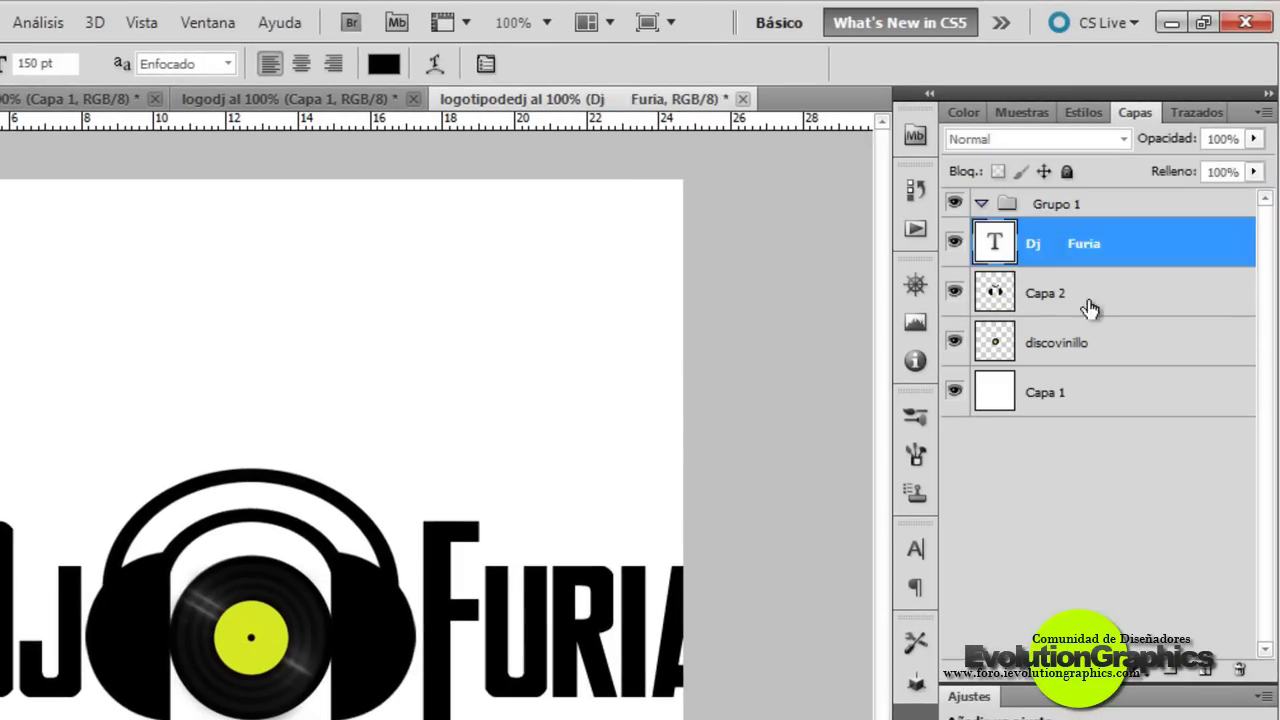
left_click(1097, 300)
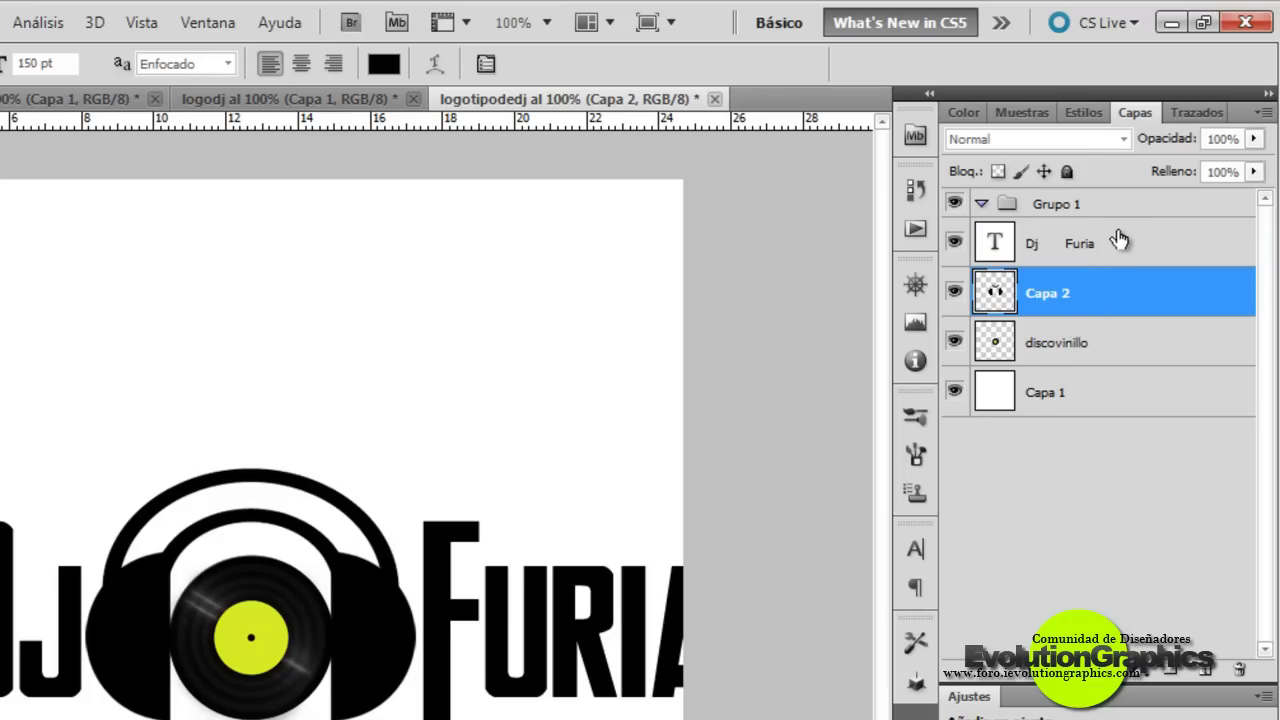
mouse_move(1093, 236)
left_mouse_down()
mouse_move(1072, 242)
mouse_move(1066, 209)
left_mouse_up()
left_click(1066, 295)
left_click_drag(1064, 335, 1066, 210)
left_click(982, 204)
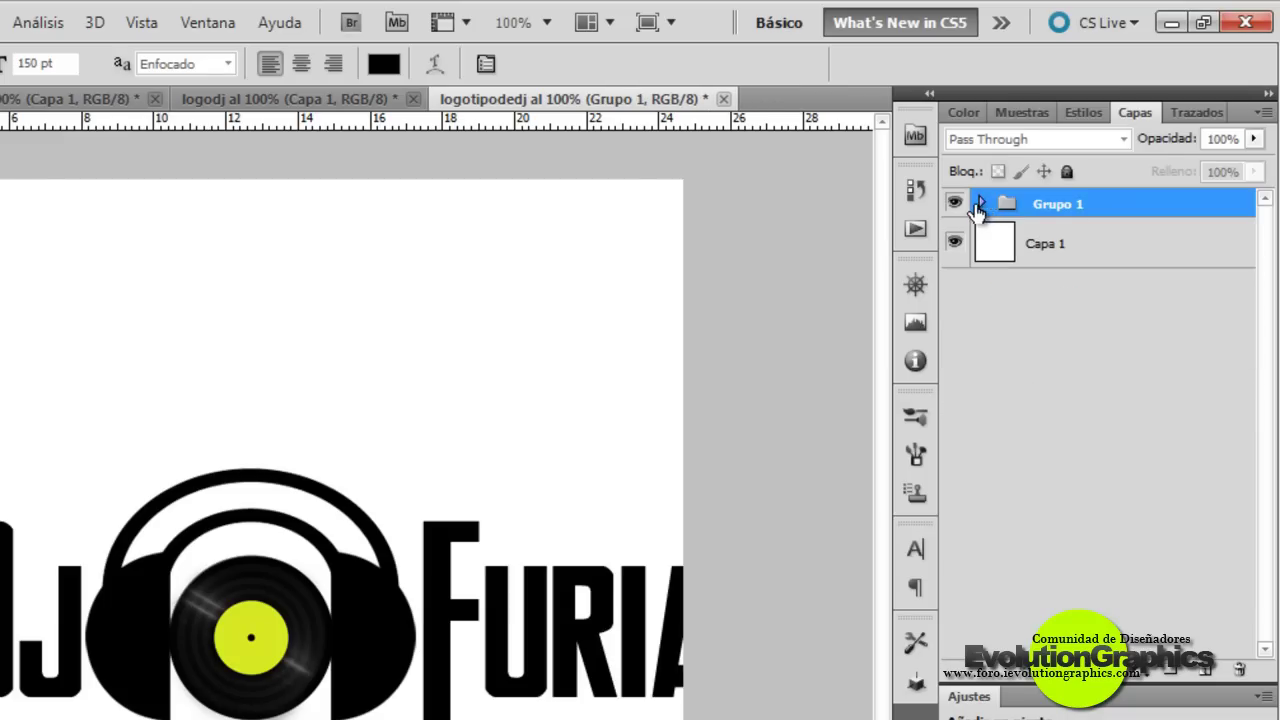
left_click(983, 204)
left_click(983, 204)
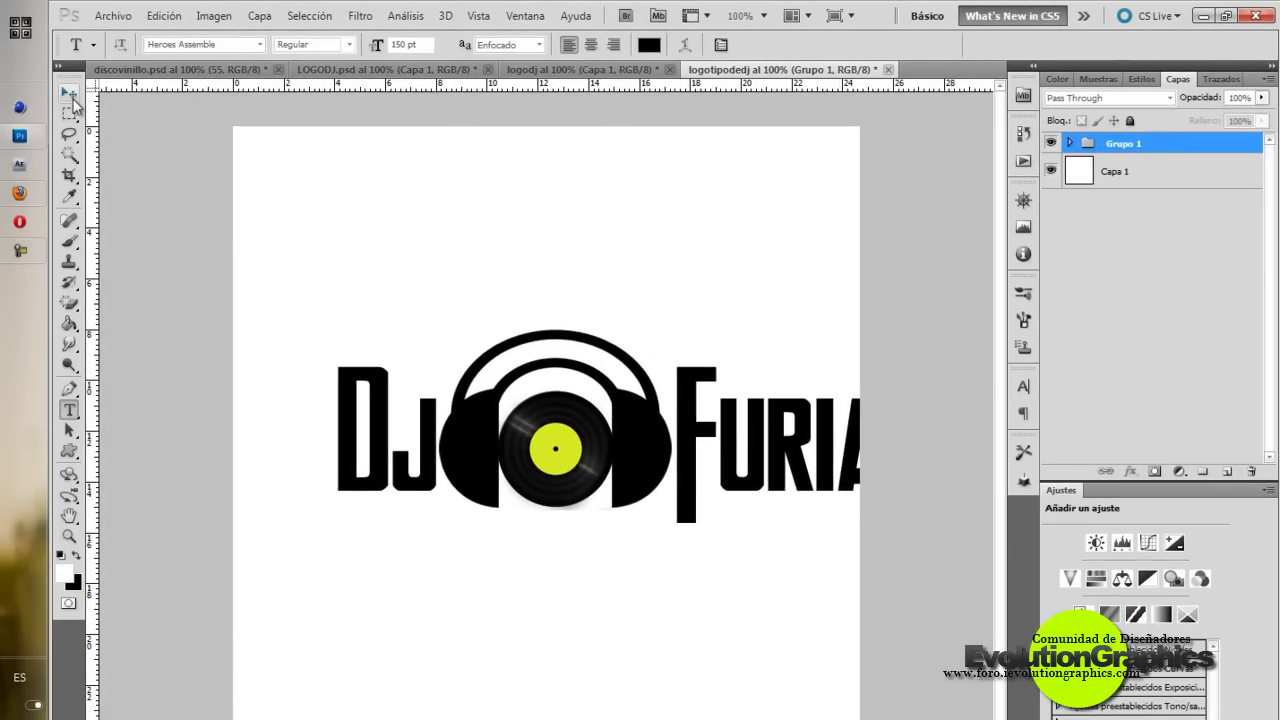
- Shift the grouped logo left so it fits inside the canvas
left_click(69, 92)
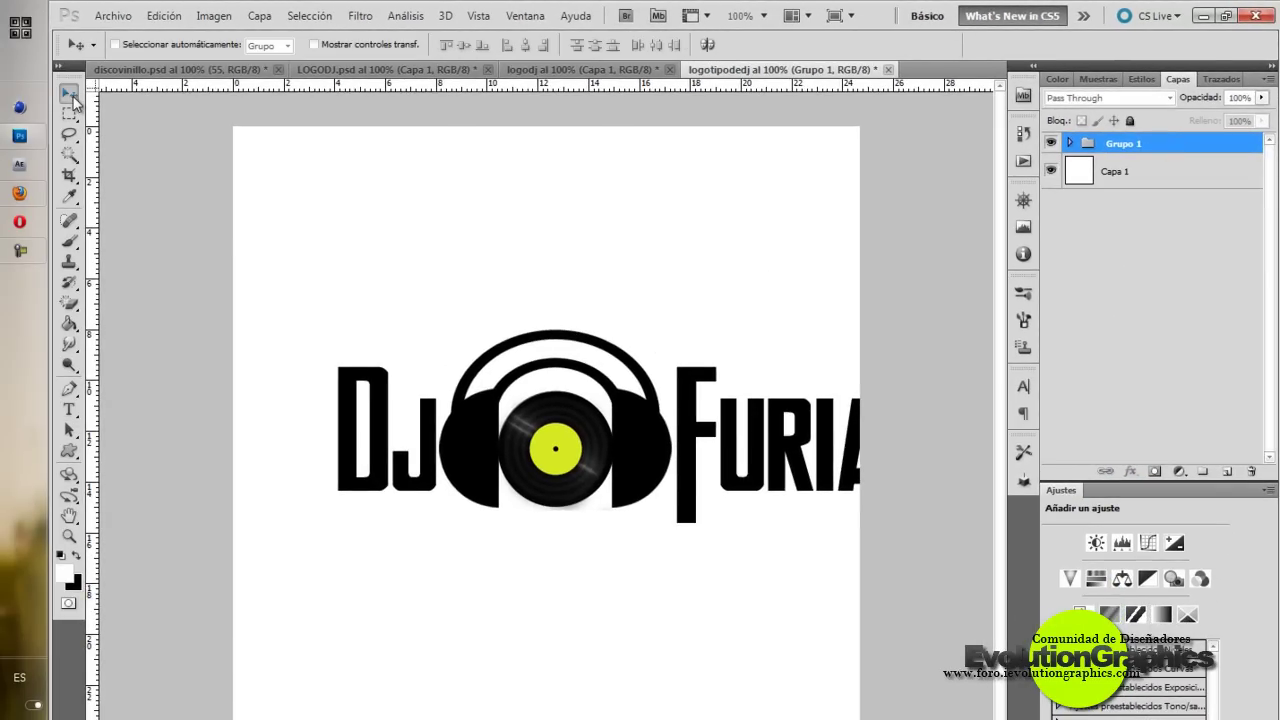
left_click_drag(792, 420, 670, 407)
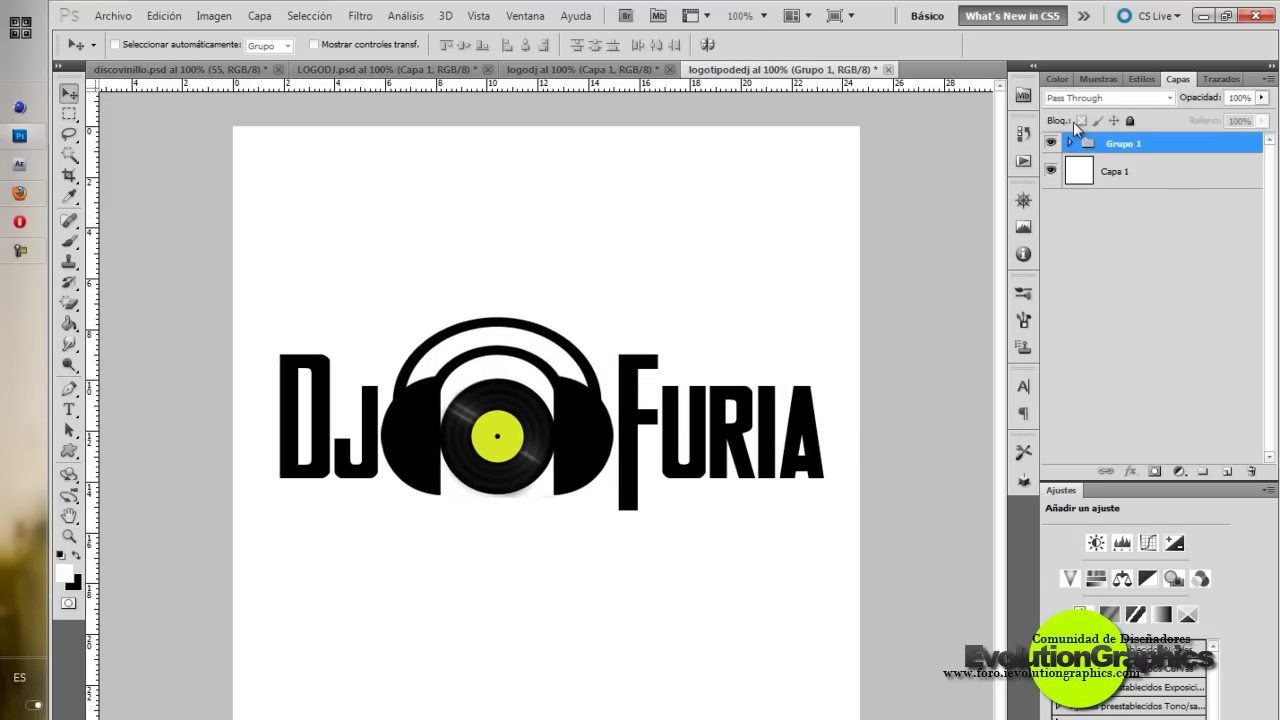
left_click(1070, 144)
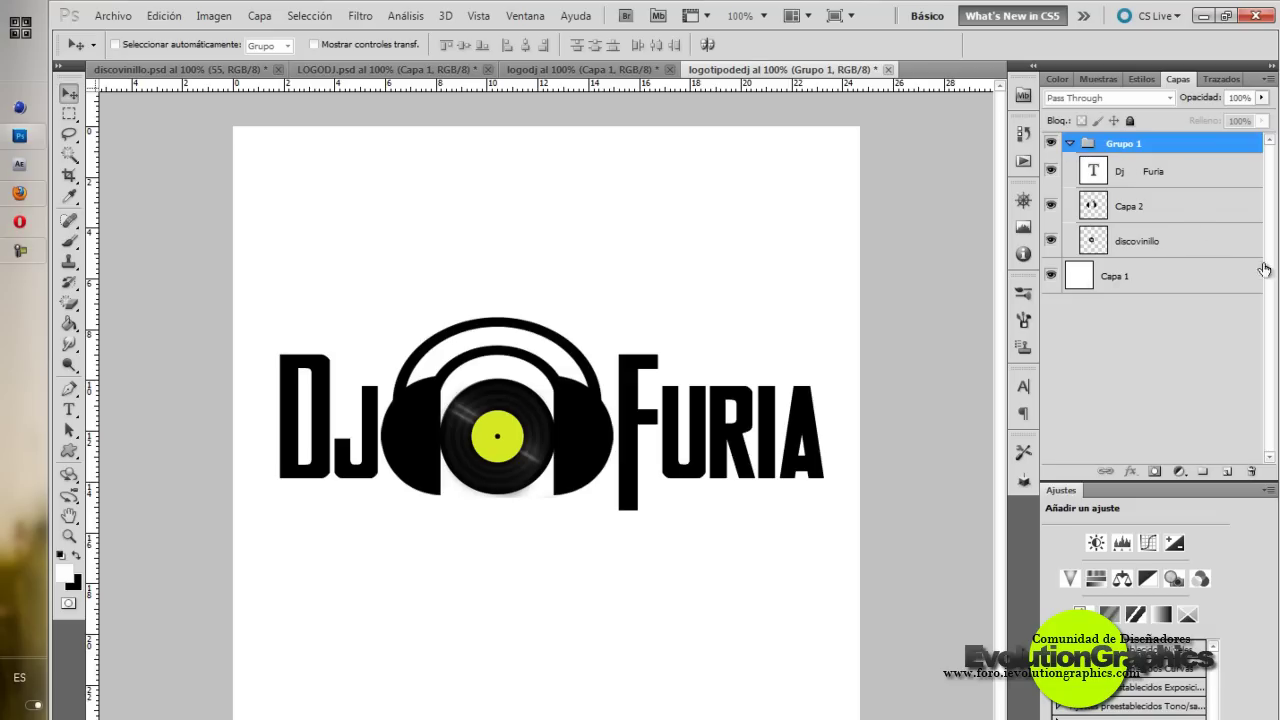
- Add a Gradient Overlay to the Dj Furia text with a 0° angle
double_click(1193, 169)
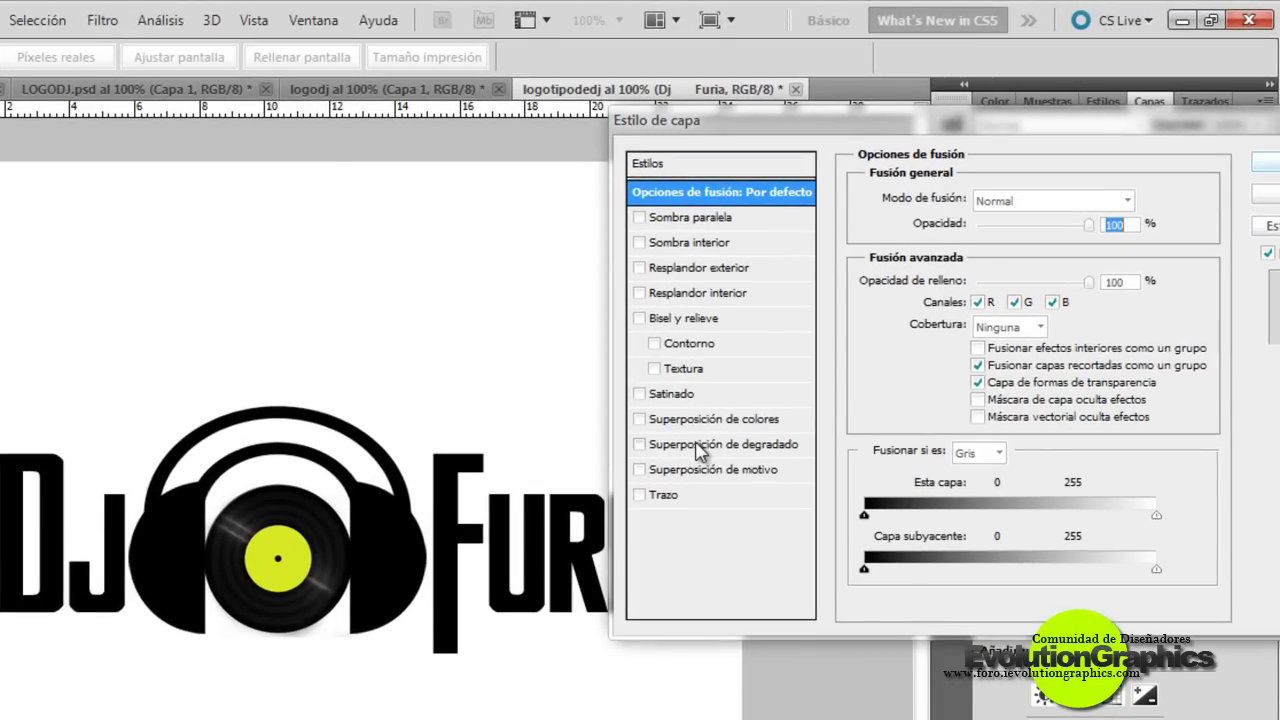
left_click(651, 446)
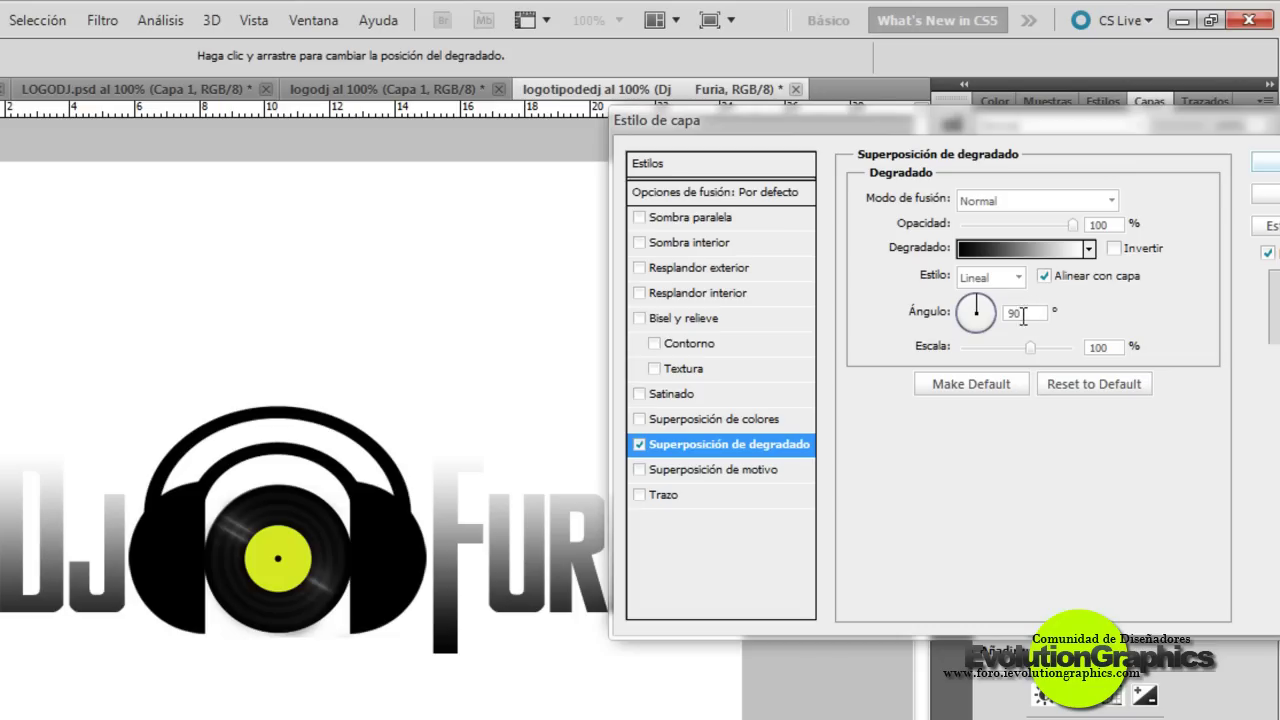
type("0")
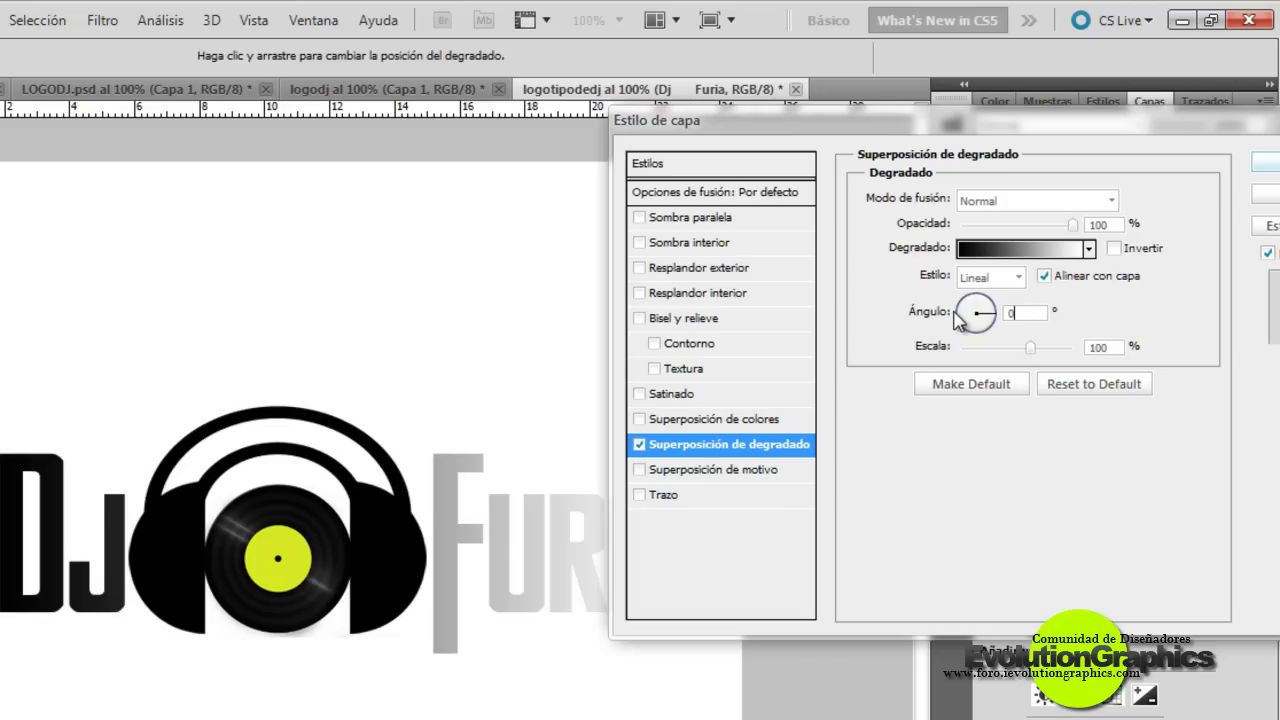
- Set the gradient's first colour stop to the yellow sampled from the vinyl label
left_click(1002, 252)
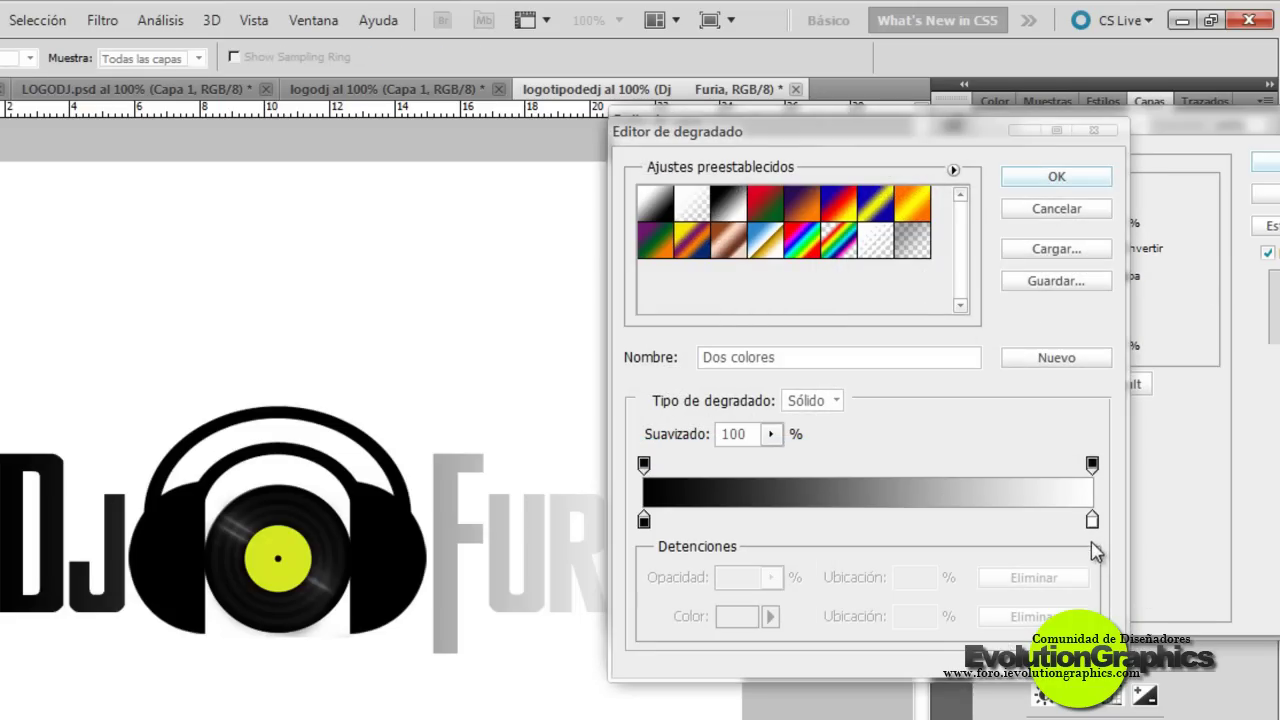
left_click(1093, 522)
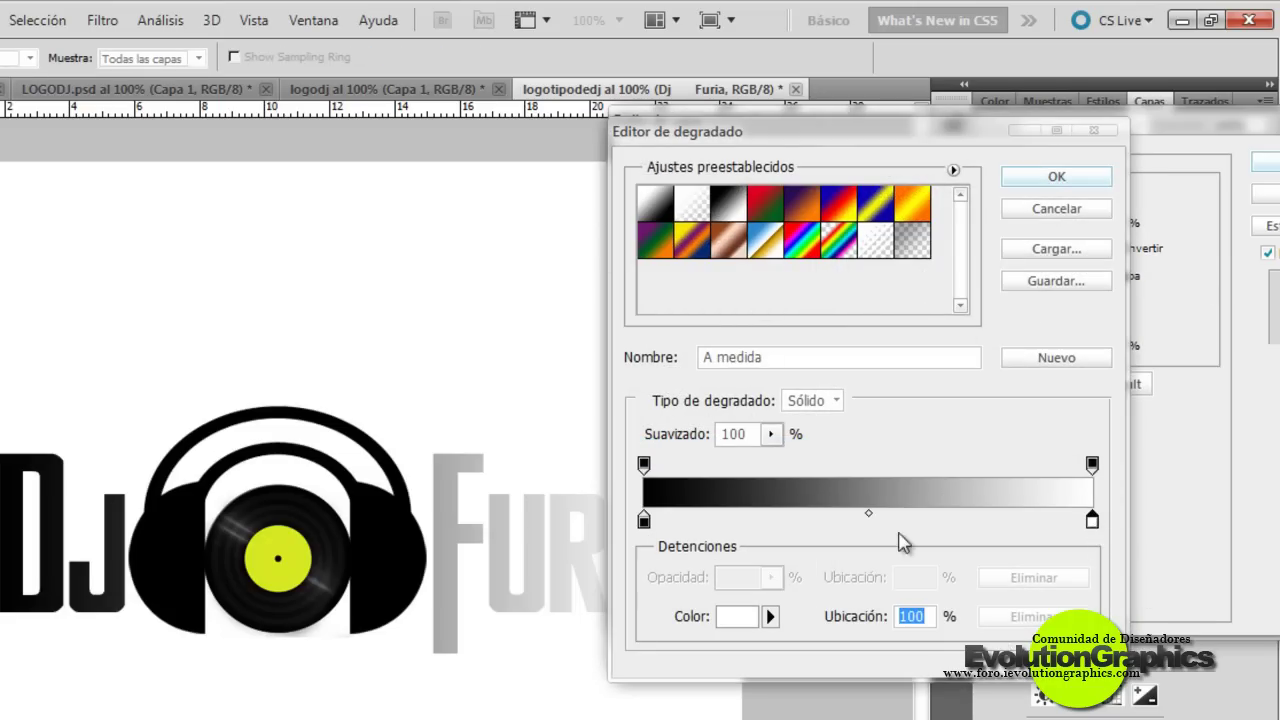
mouse_move(1093, 522)
left_mouse_down()
mouse_move(654, 526)
mouse_move(688, 520)
left_mouse_up()
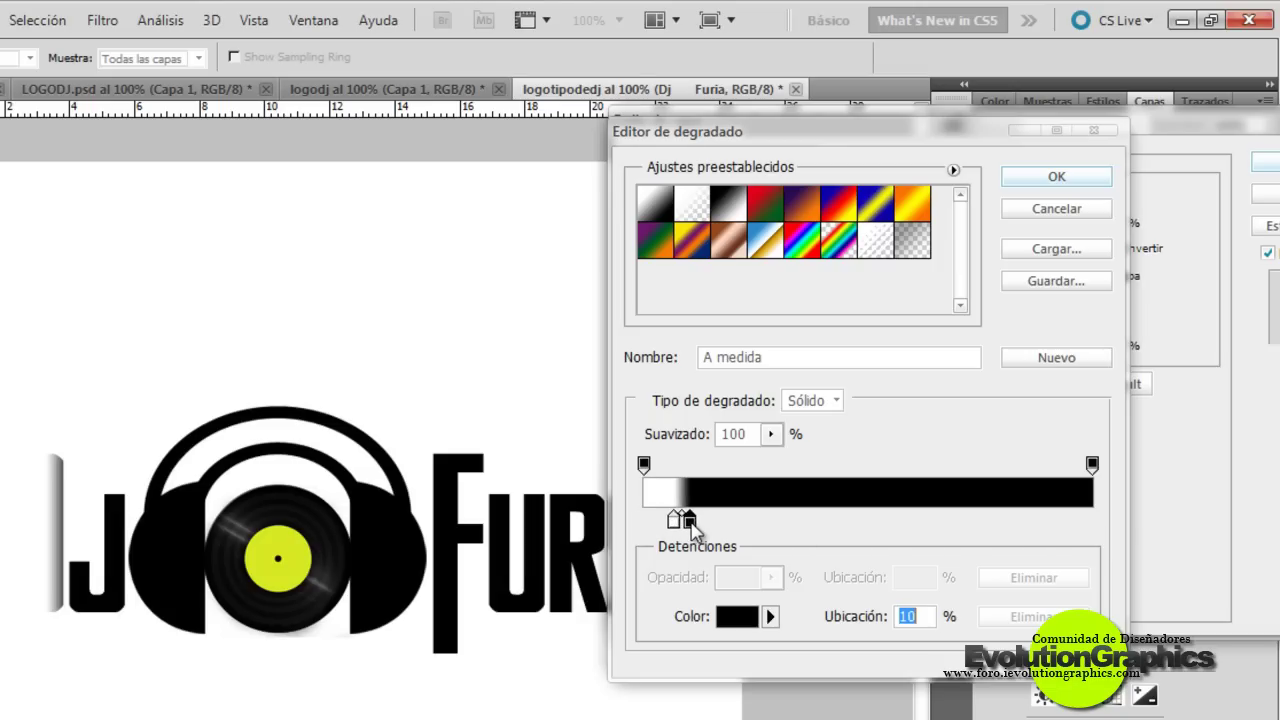
left_click(675, 520)
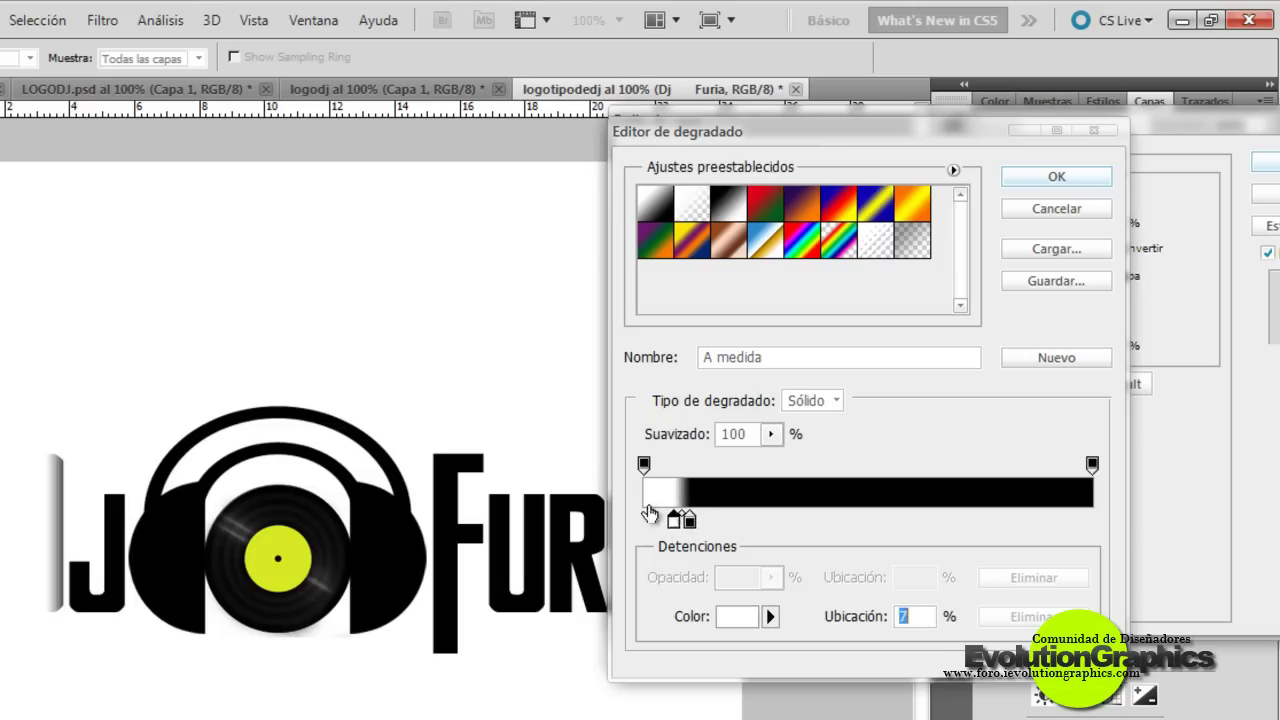
left_click(731, 616)
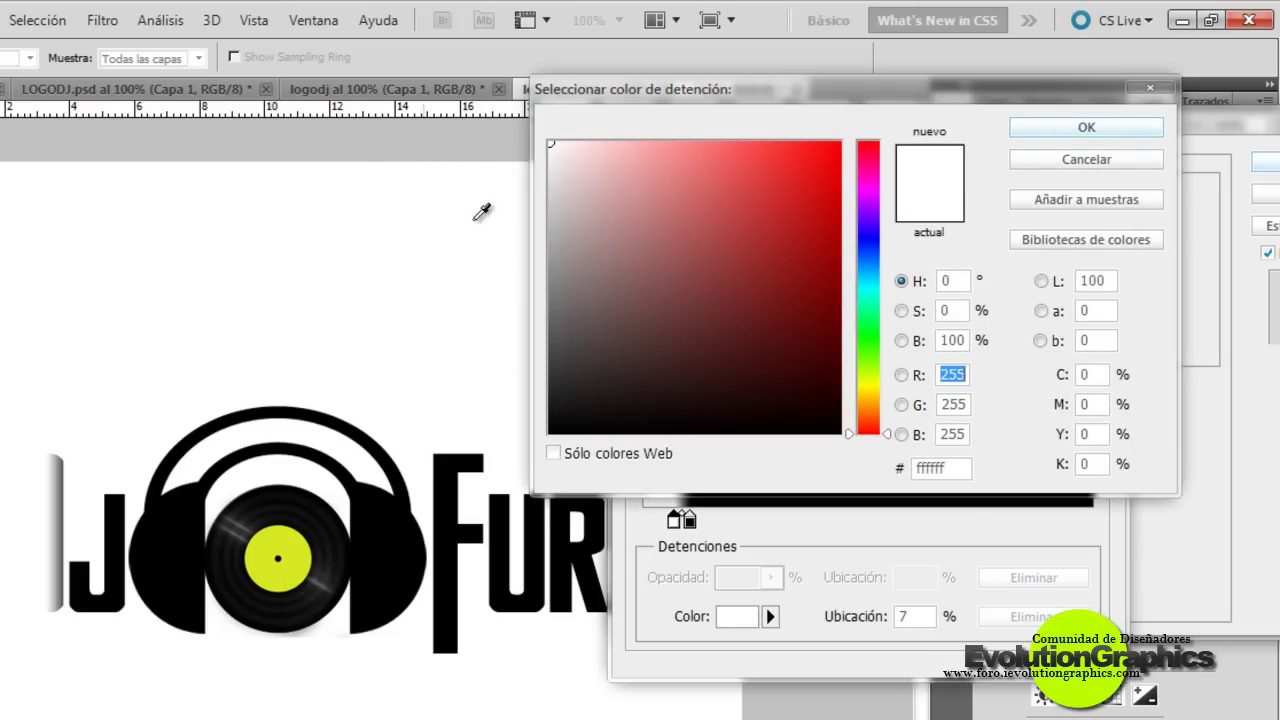
left_click(276, 537)
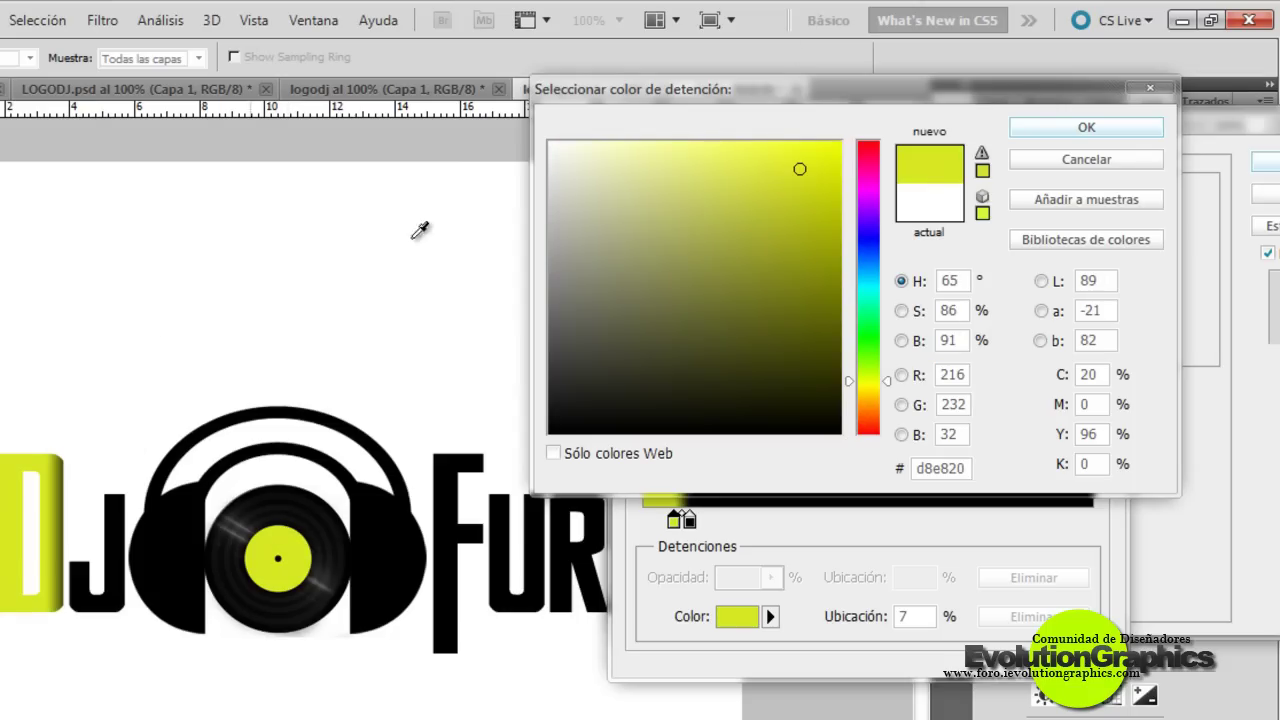
left_click(1102, 130)
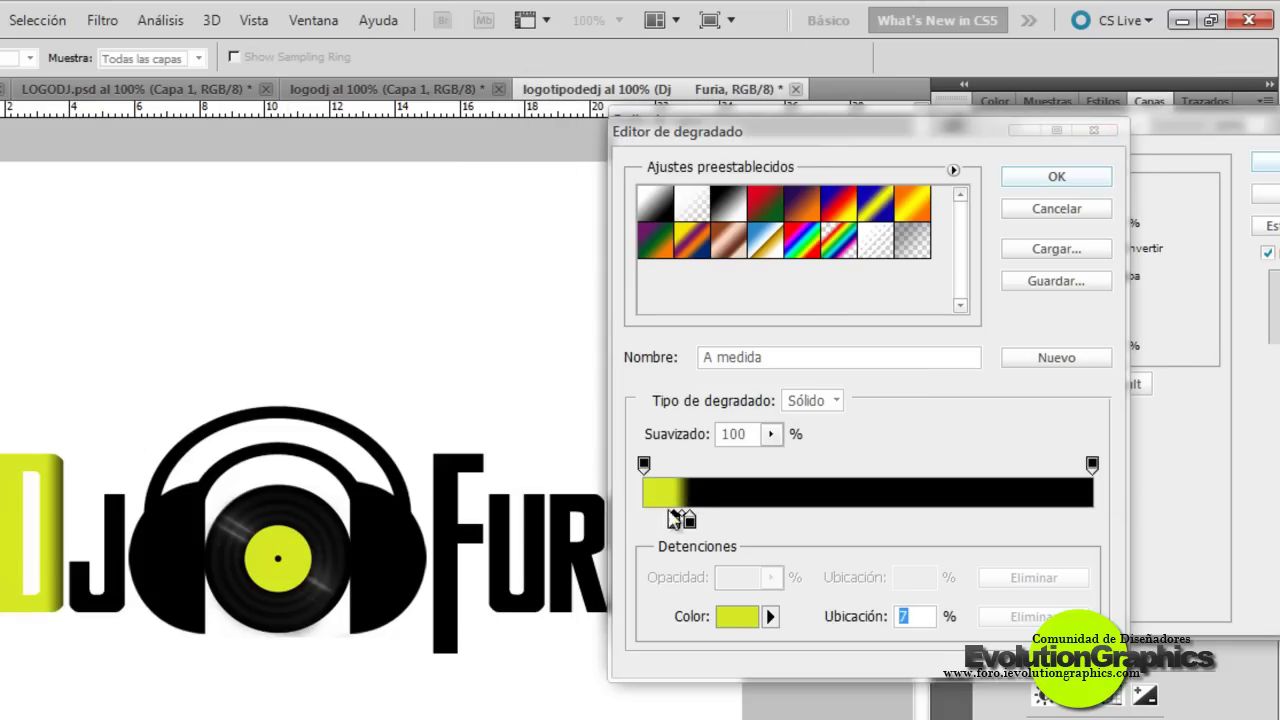
- Add a black stop so the yellow ends sharply at 10%, and accept the gradient
left_click_drag(670, 520, 687, 520)
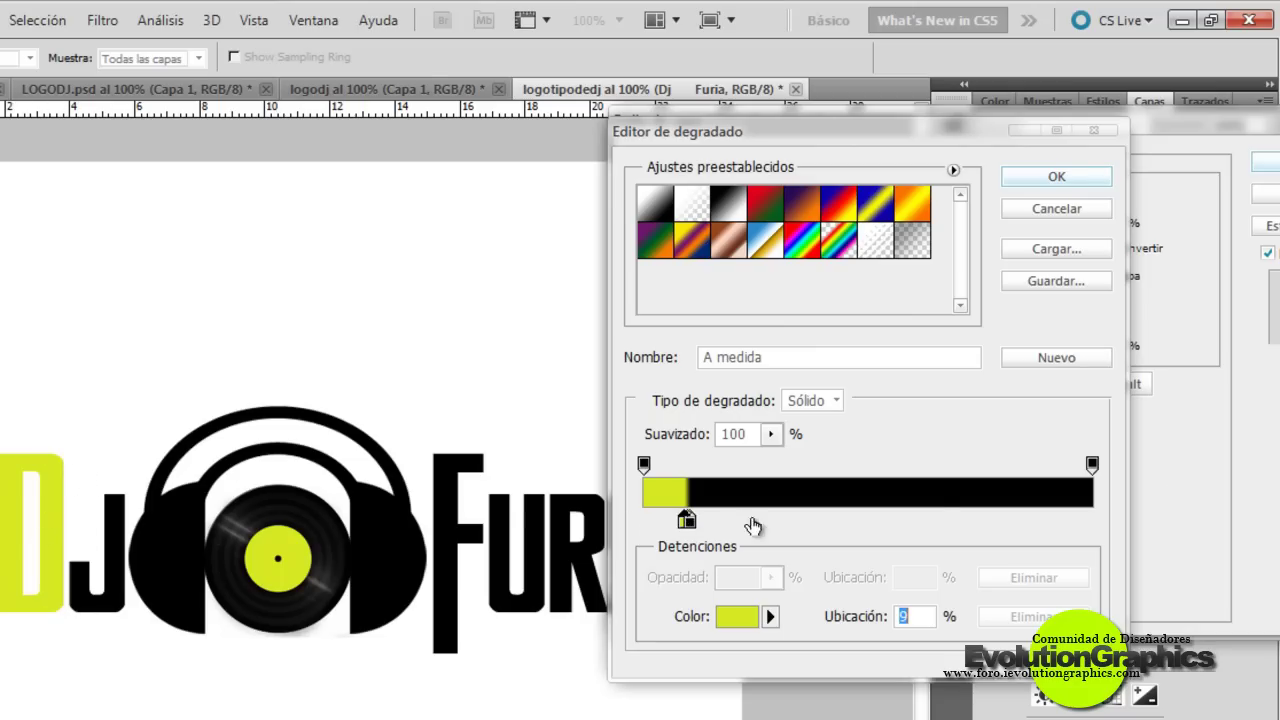
left_click_drag(688, 519, 696, 521)
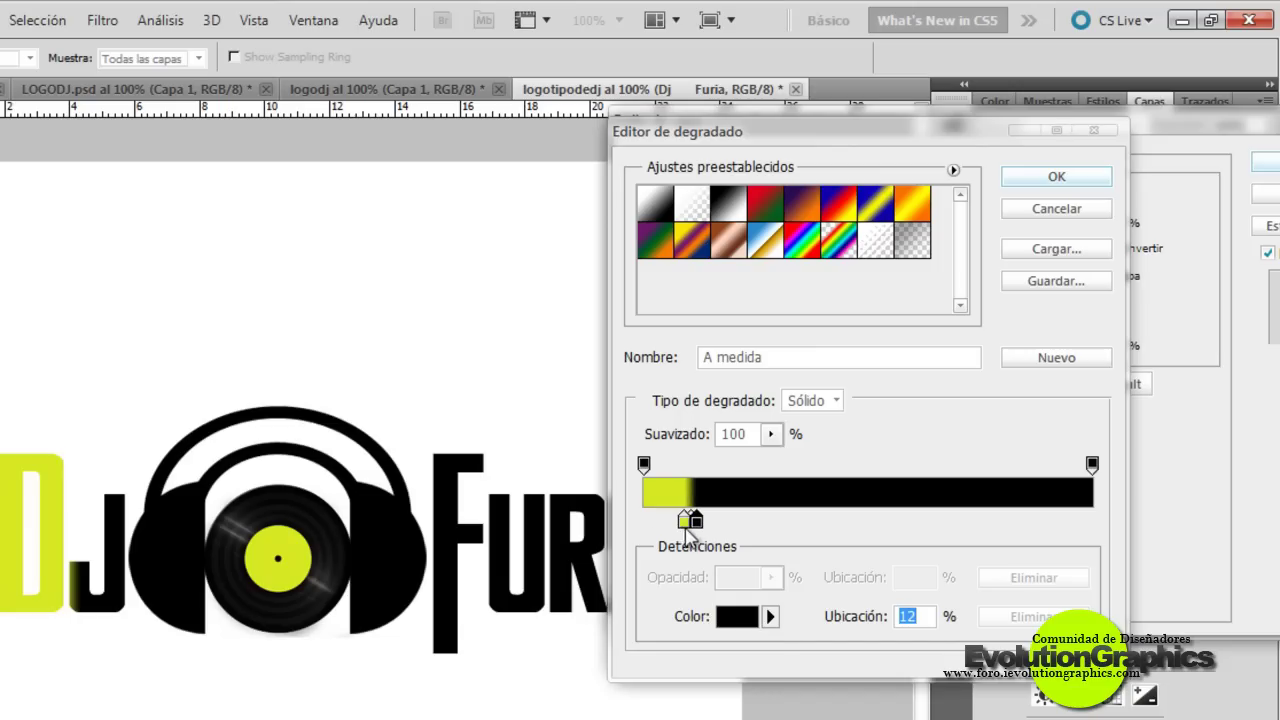
left_click_drag(683, 521, 690, 523)
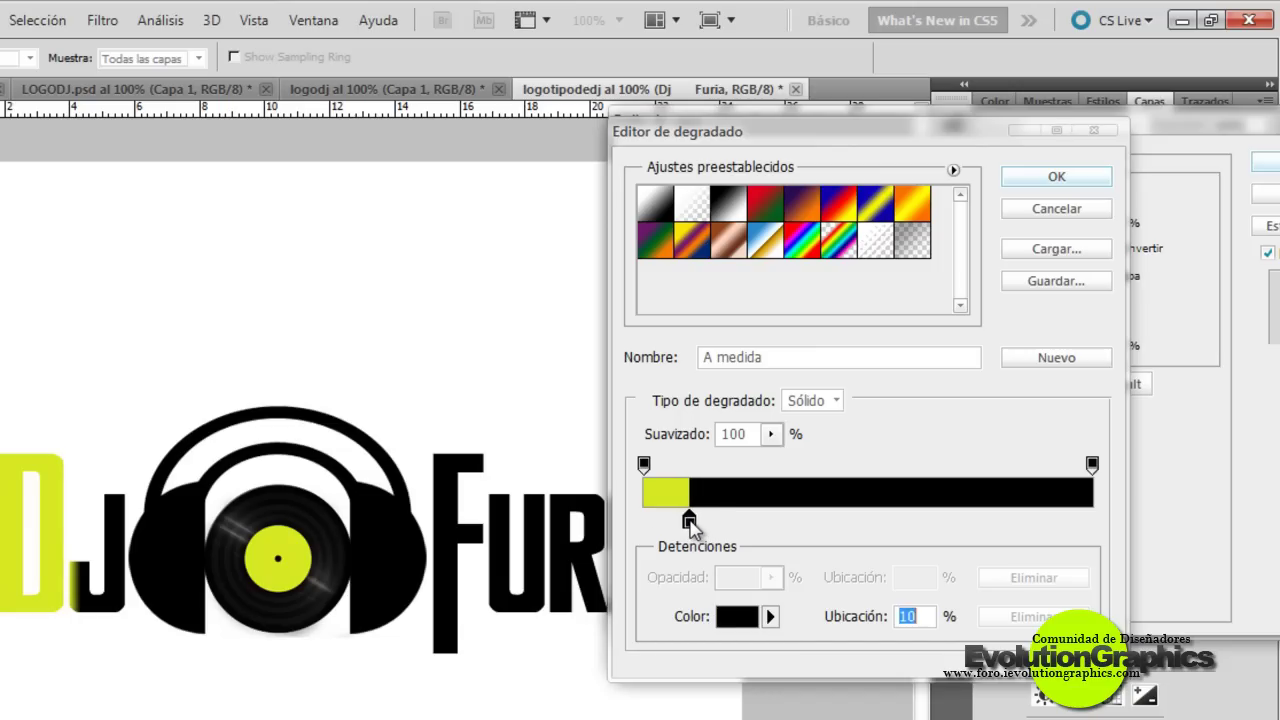
left_click(1052, 180)
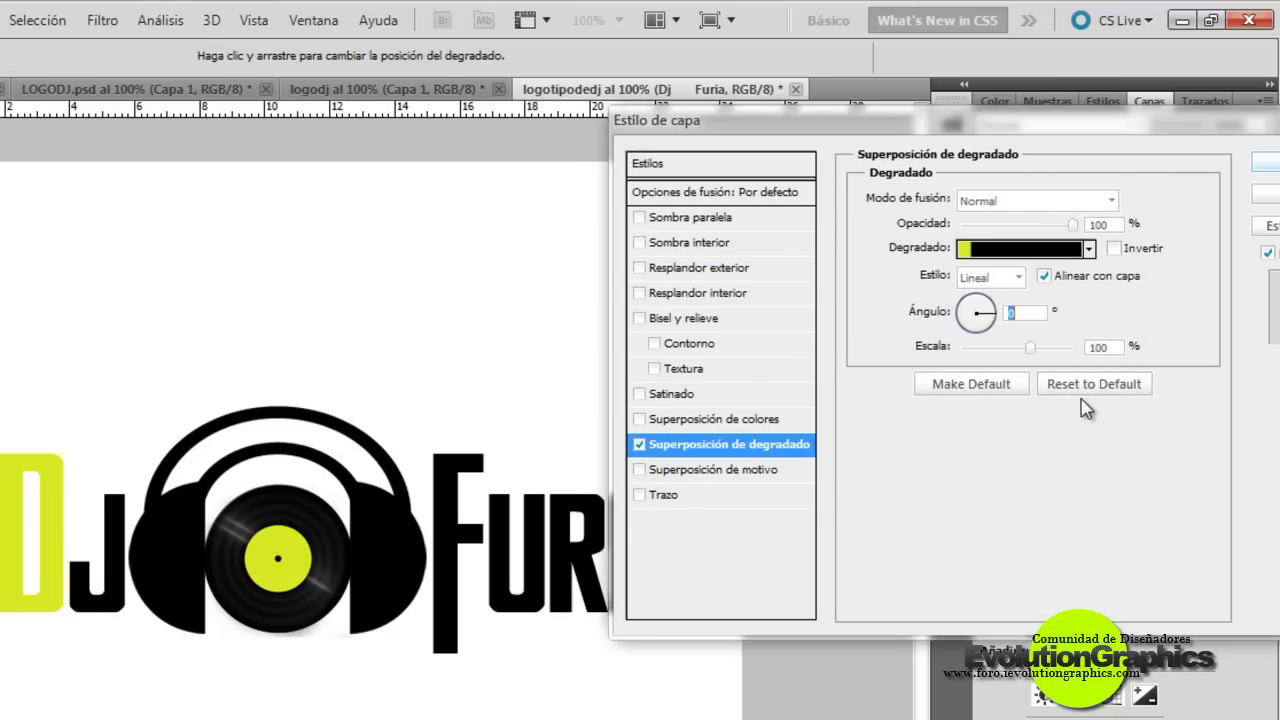
- Add Bevel and Emboss with 83% depth and 250 px size, plus an Inner Shadow
left_click(721, 319)
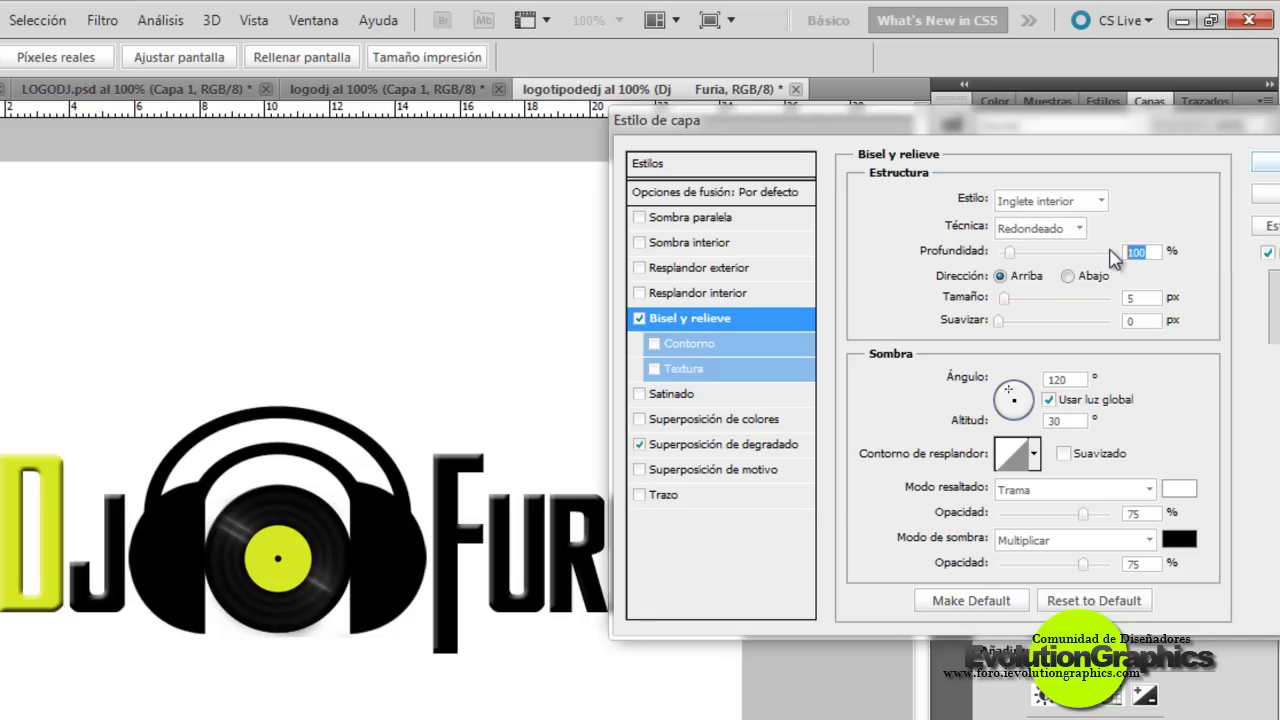
type("83")
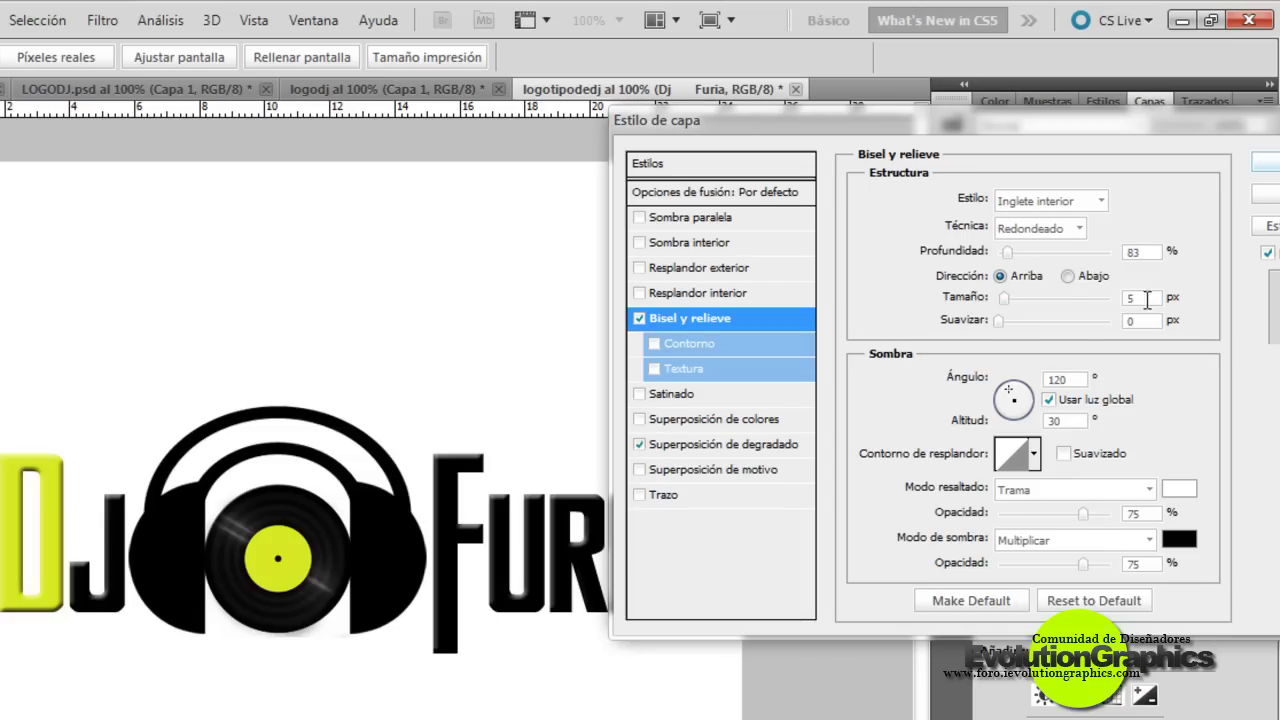
type("250")
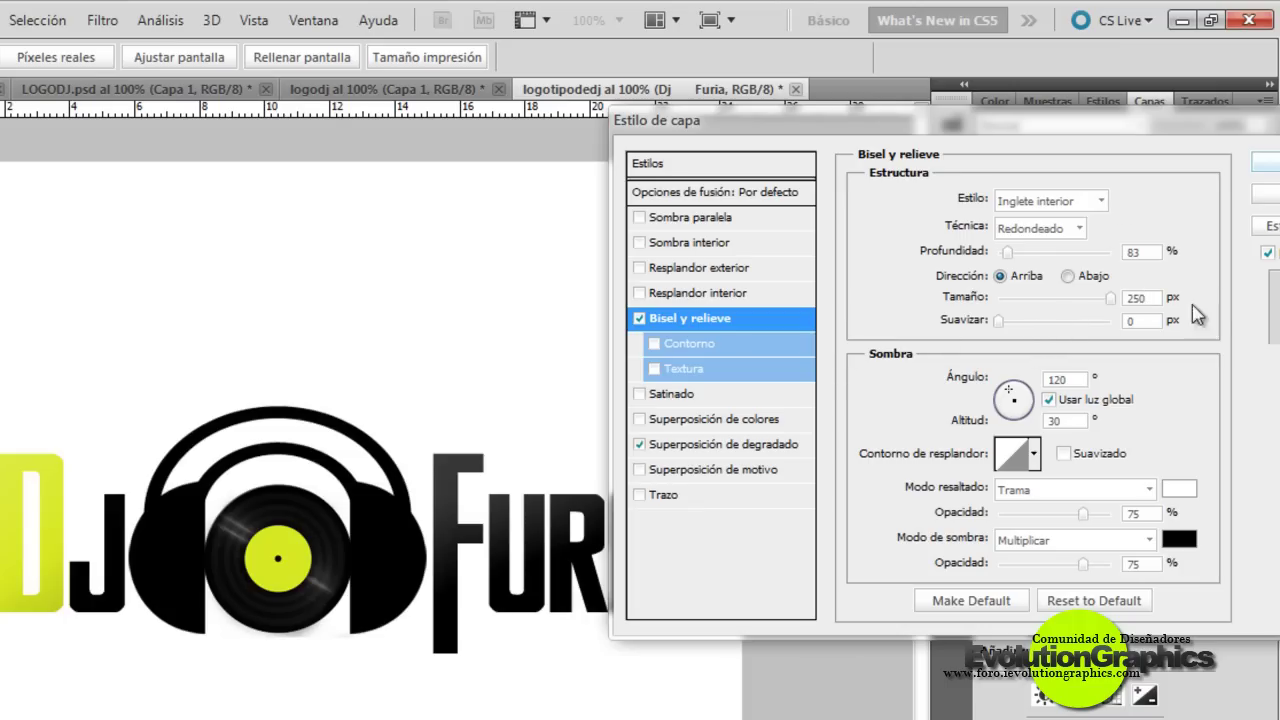
left_click(715, 245)
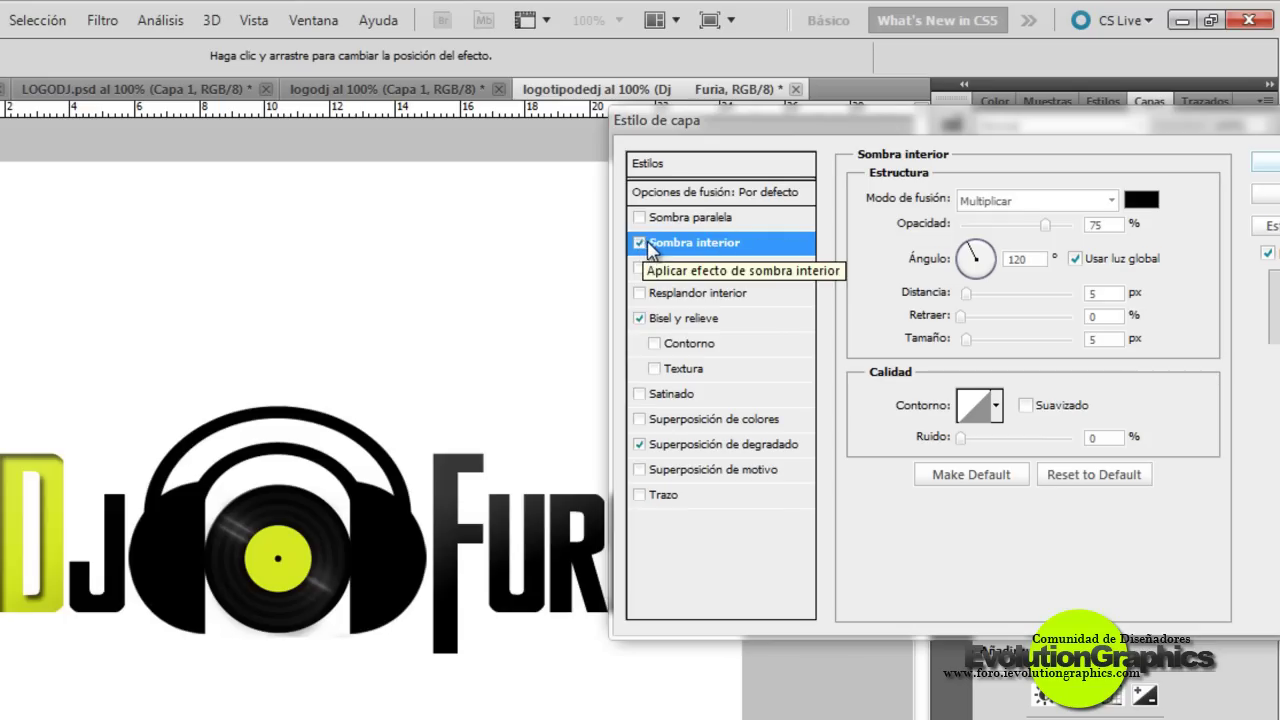
- Set the inner shadow distance to 2 px and its angle to 86°
key("Tab")
double_click(1110, 291)
type("2")
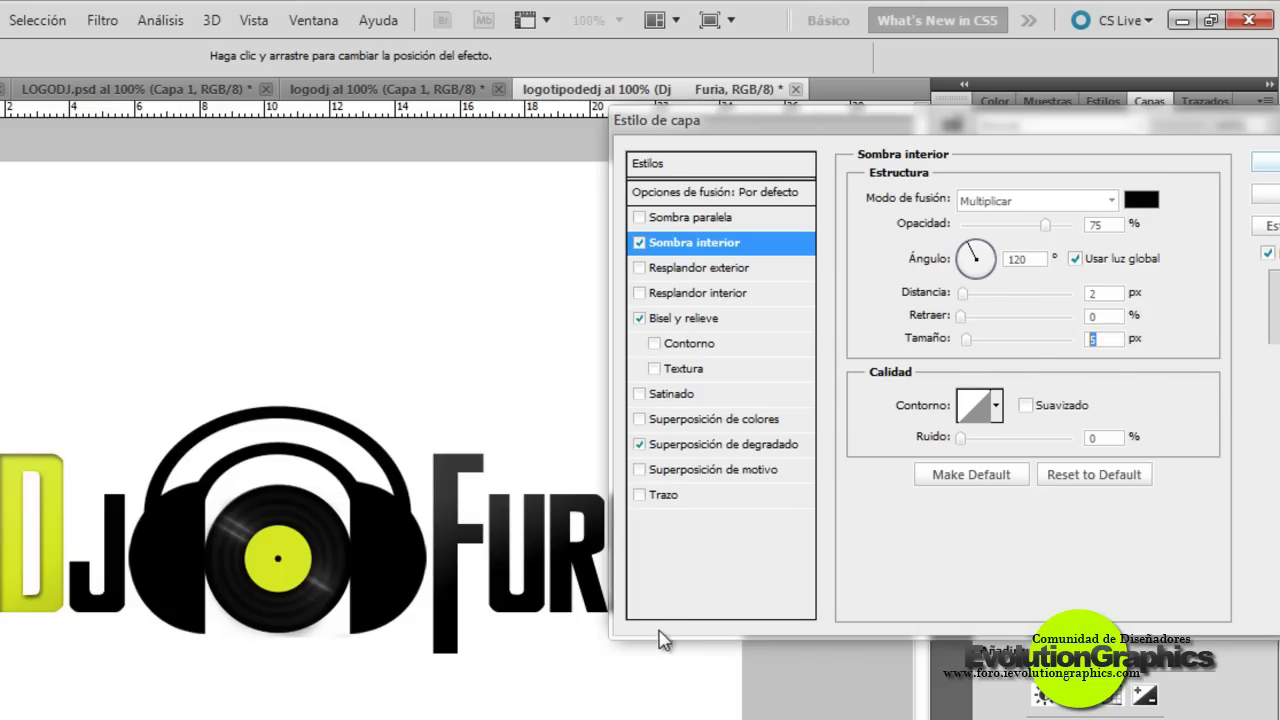
double_click(1038, 258)
type("836")
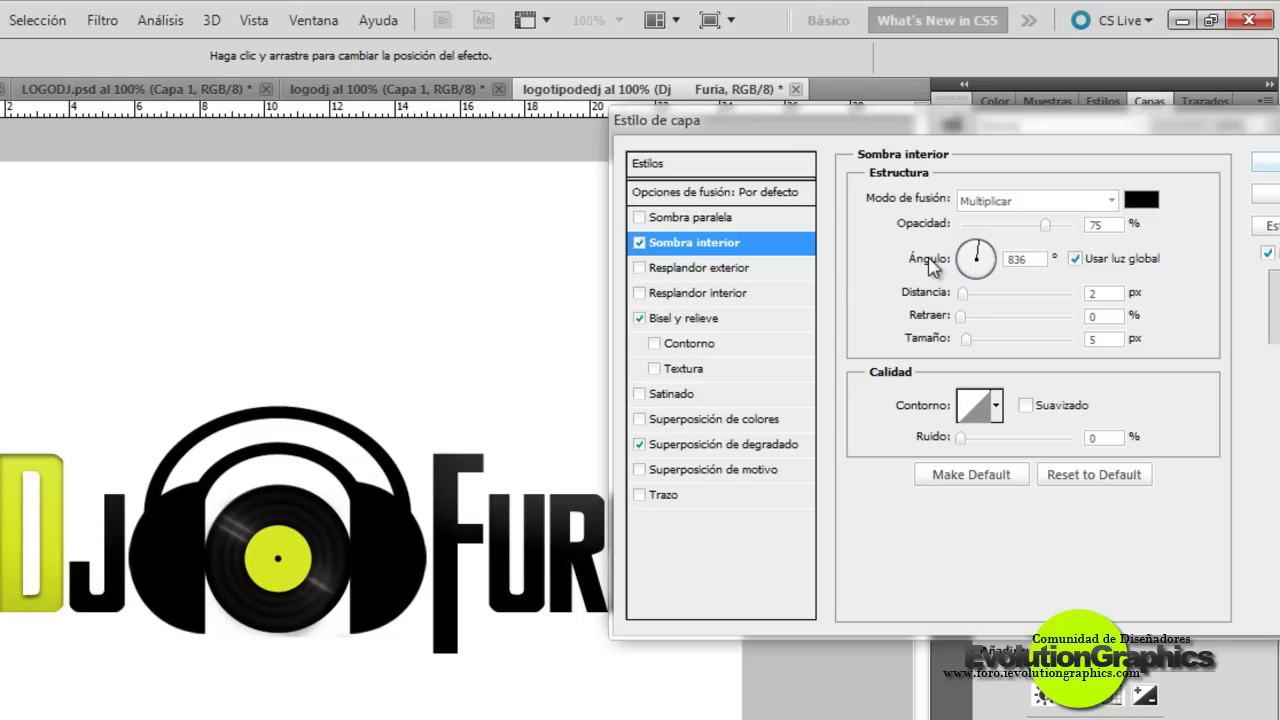
key("BackSpace")
key("BackSpace")
type("6")
- Add a Normal-mode drop shadow at 17% opacity and 20 px distance, then apply the styles
left_click(688, 220)
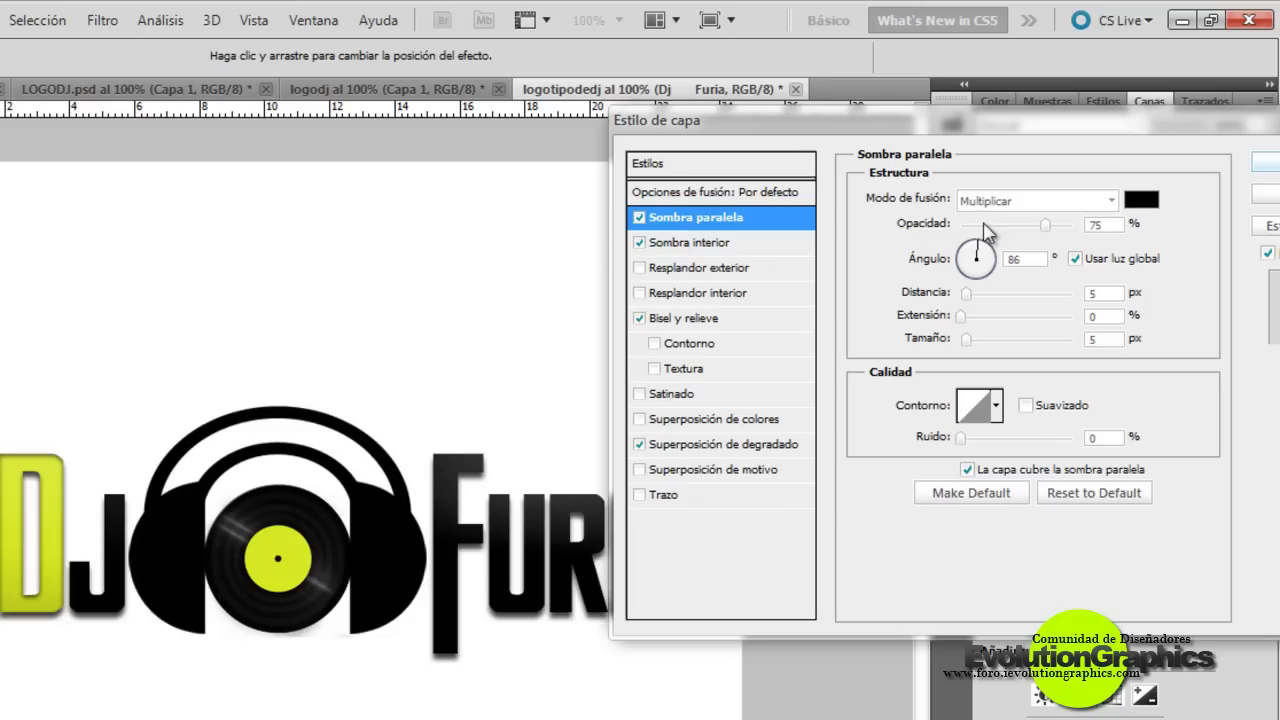
left_click(1048, 226)
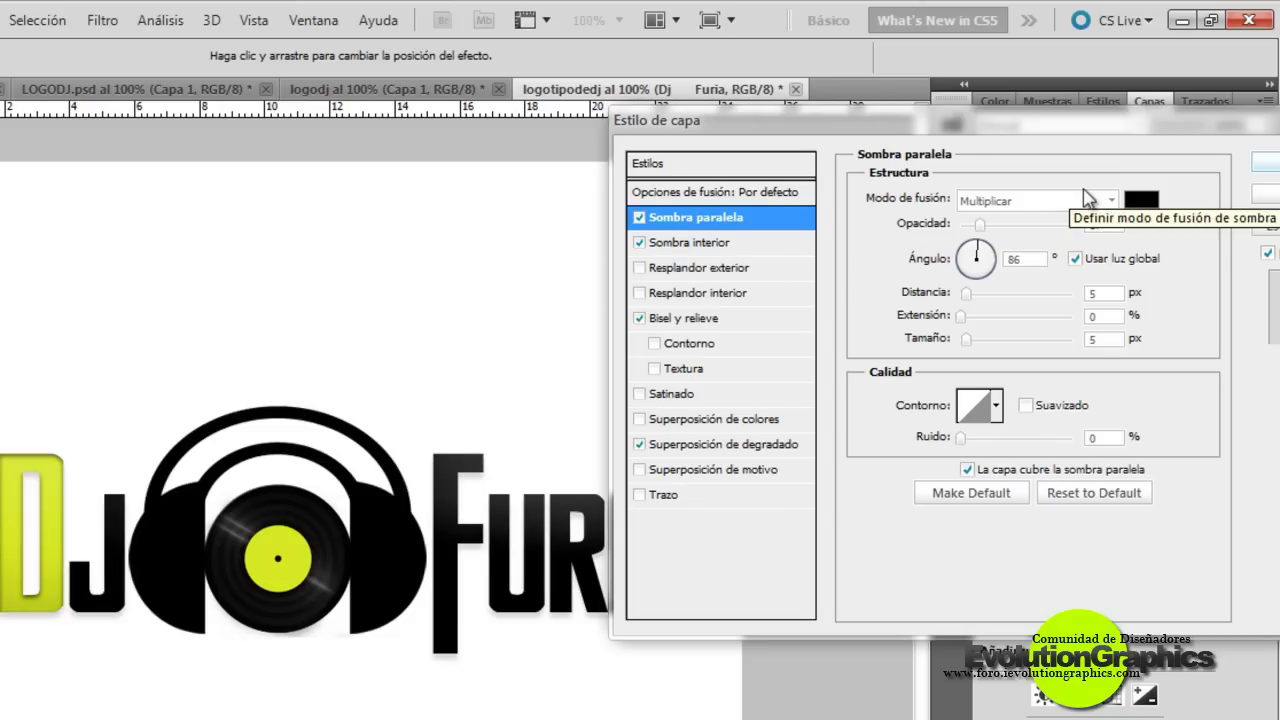
left_click(998, 202)
scroll(998, 230, "up", 5)
left_click(985, 220)
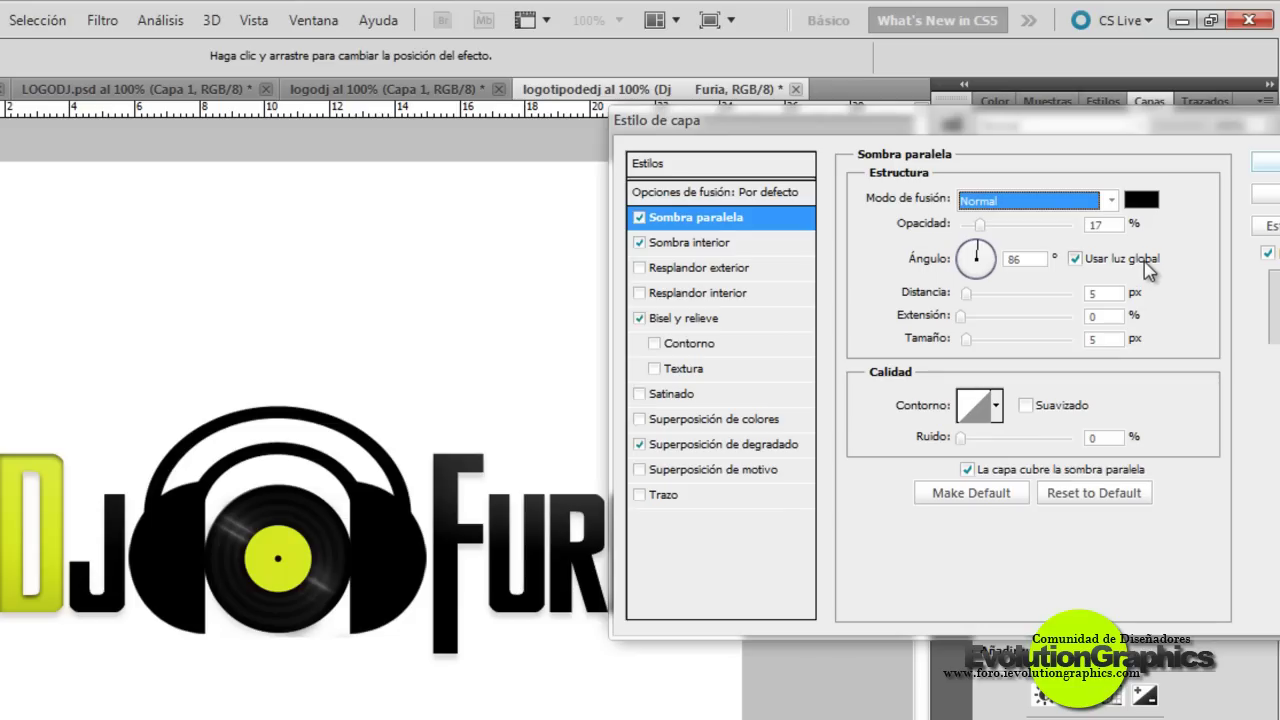
left_click(1100, 294)
type("20")
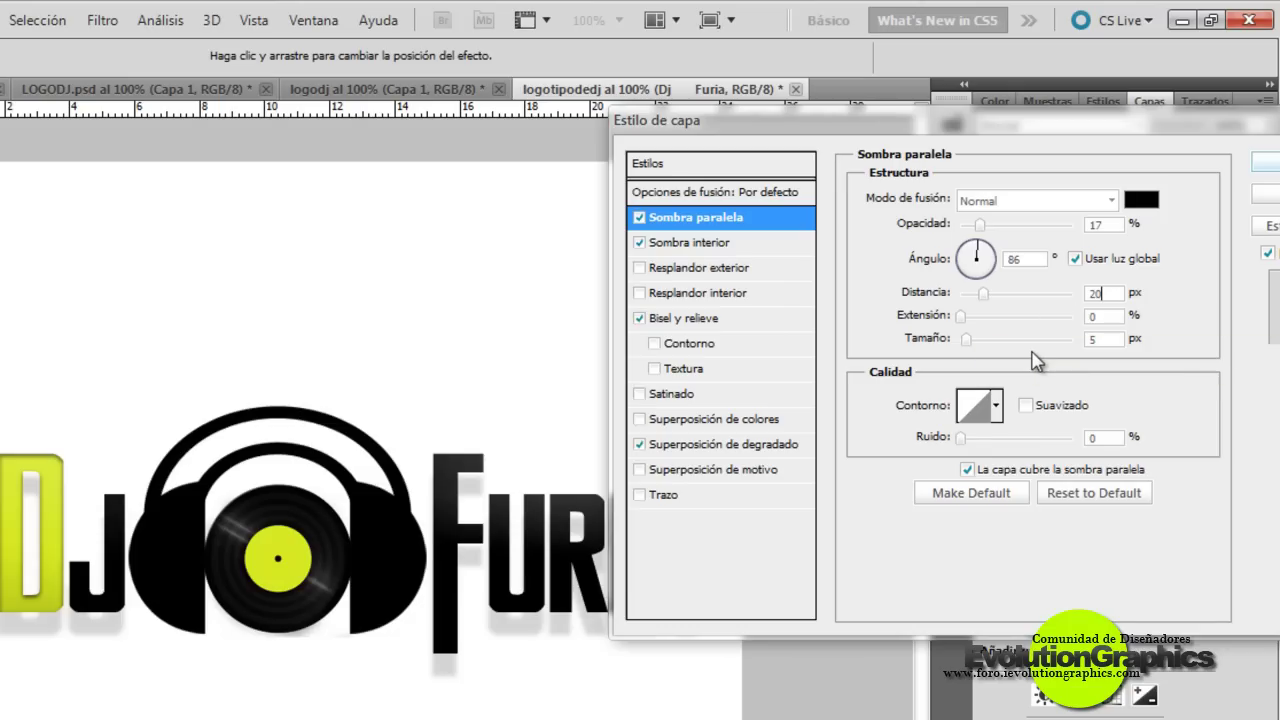
left_click(1104, 340)
left_click(1270, 165)
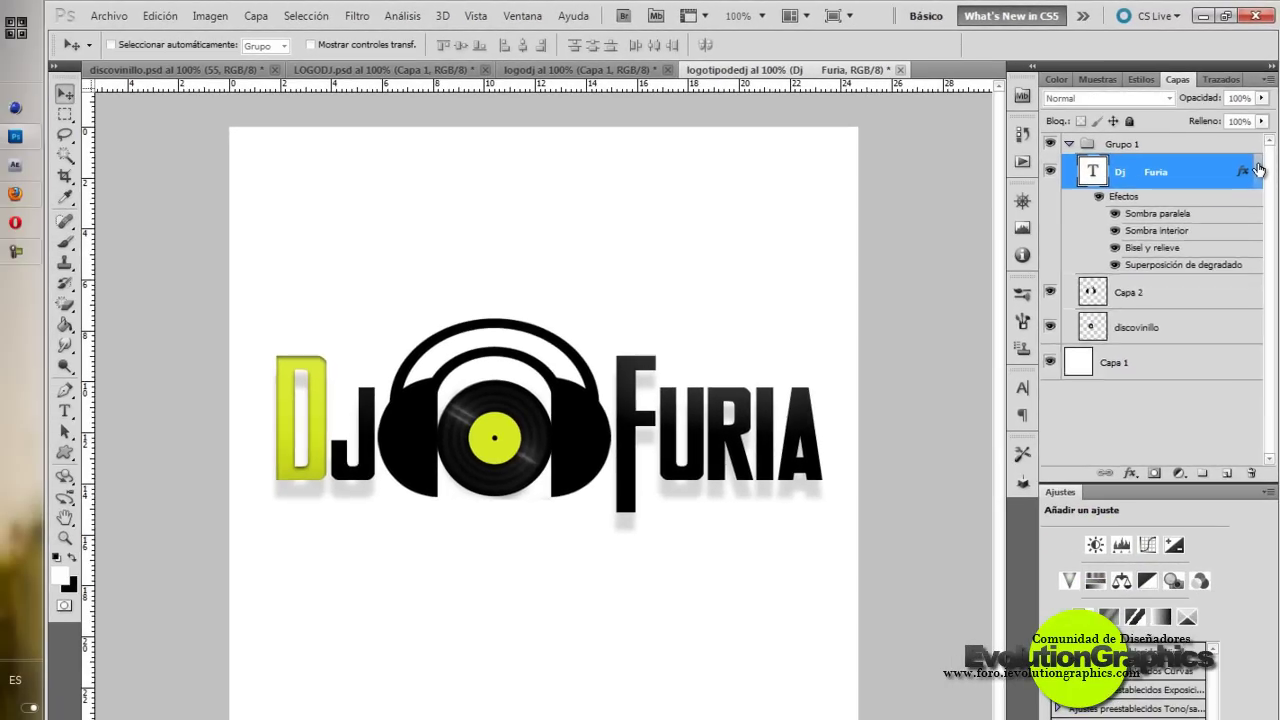
left_click(1257, 171)
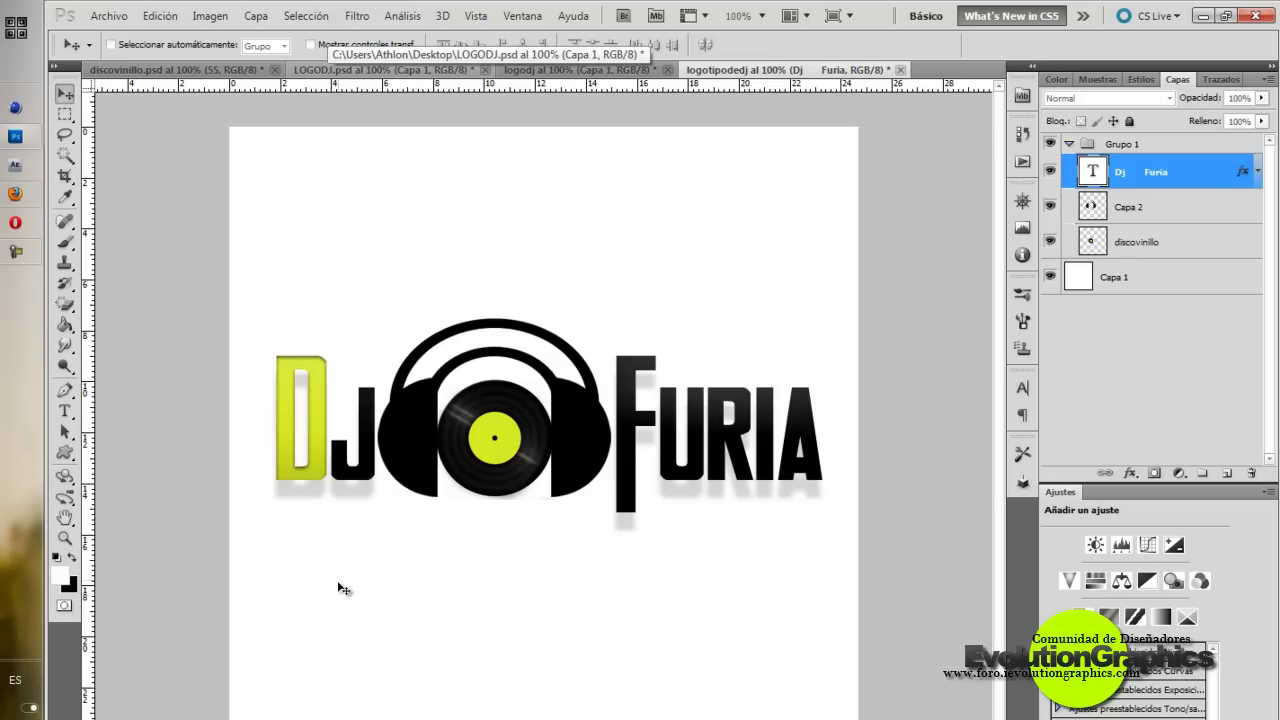
- Start the facebook URL text line and drag it up beneath the logo
left_click(65, 411)
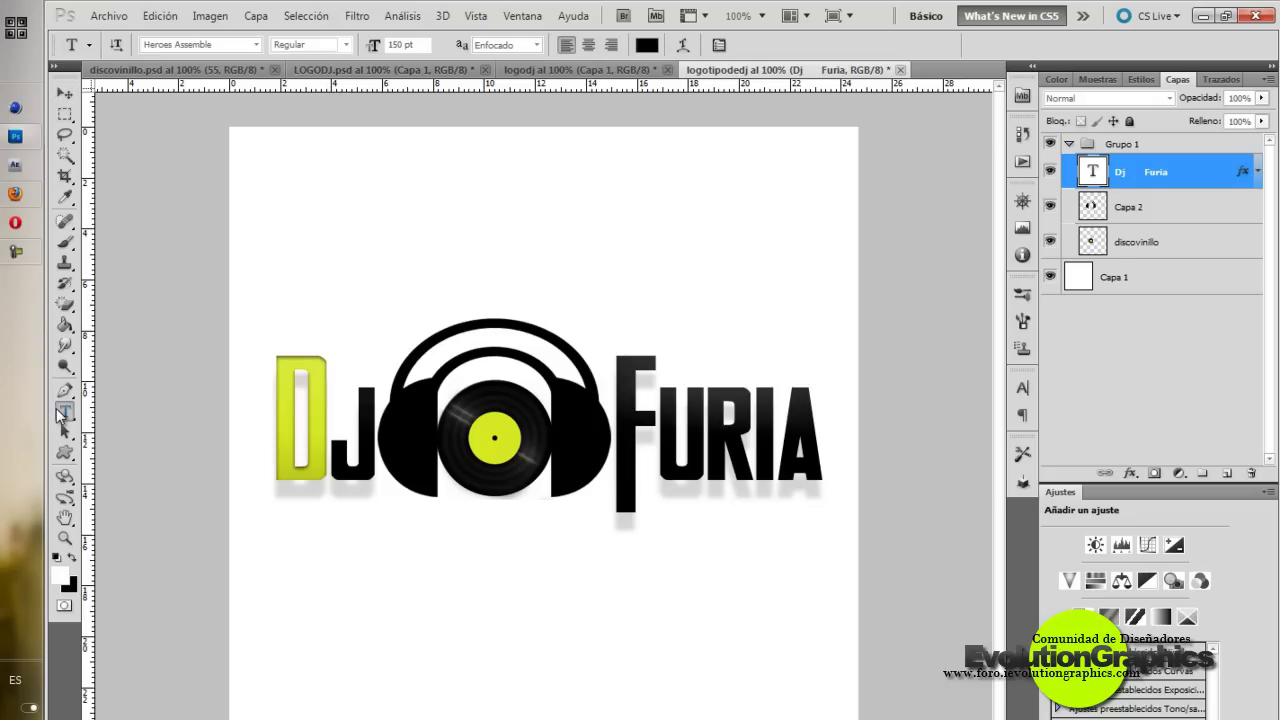
left_click(330, 618)
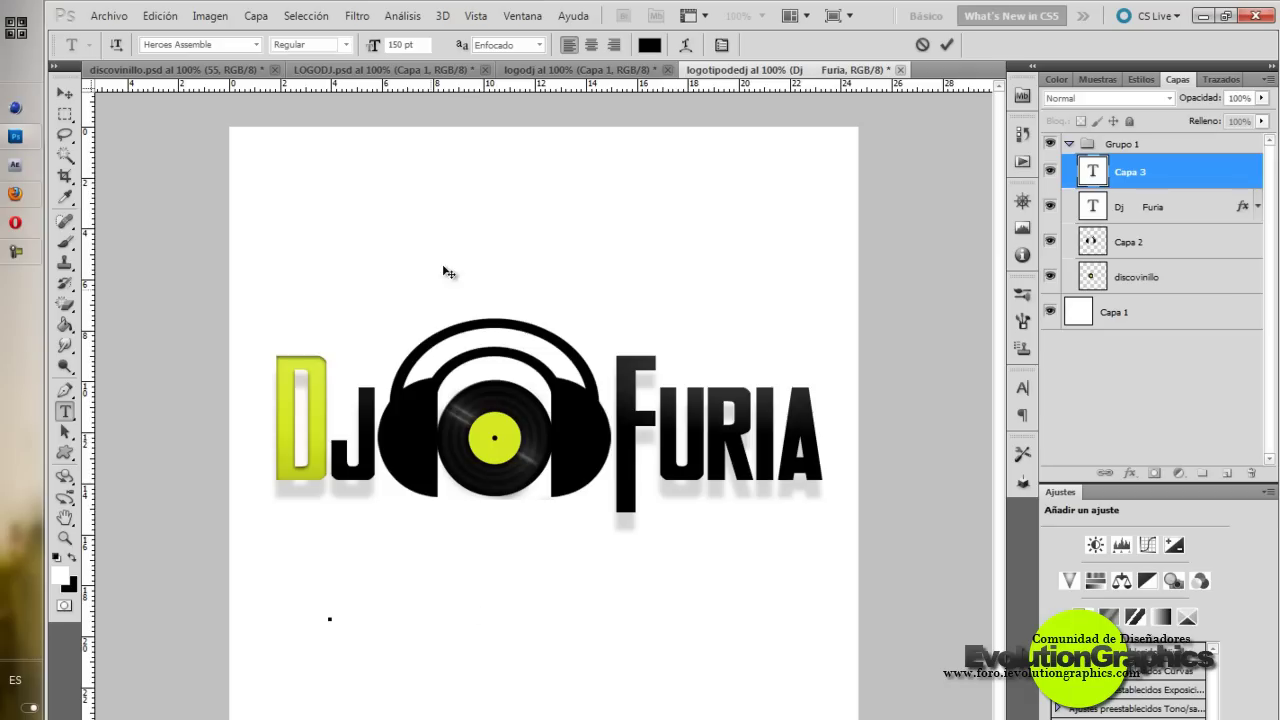
left_click(408, 44)
type("10")
left_click(331, 614)
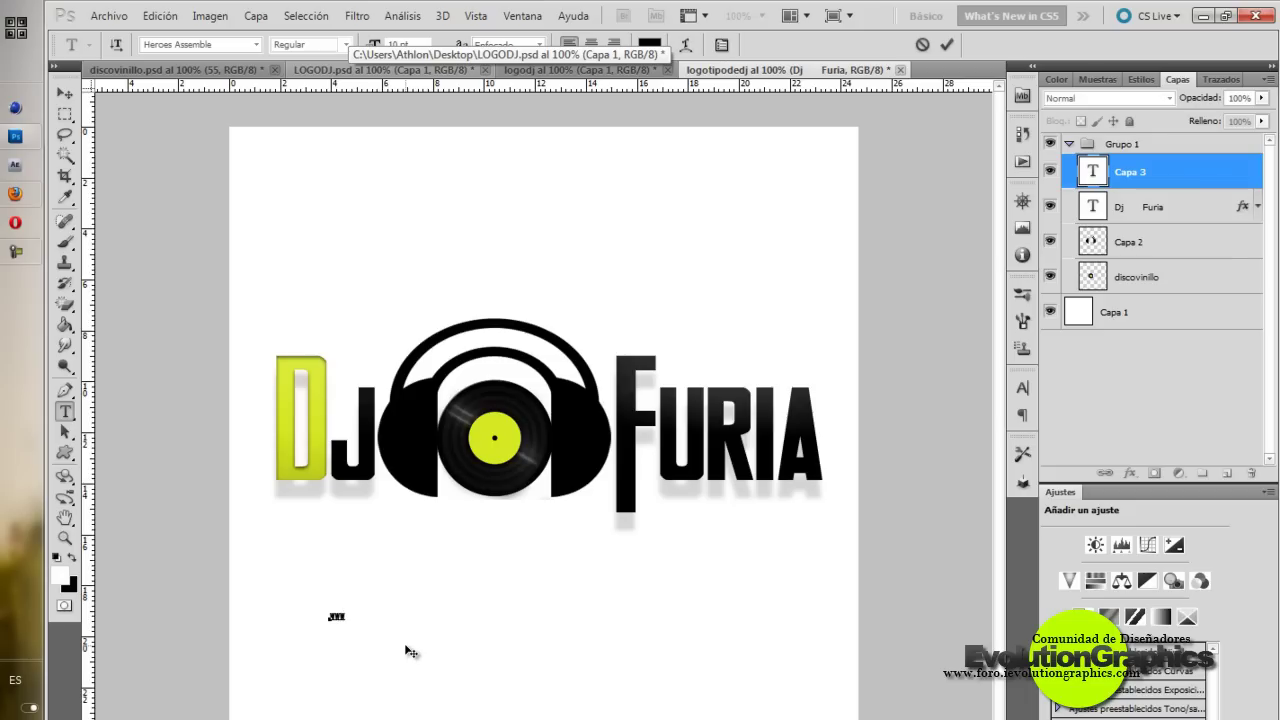
type(".dj")
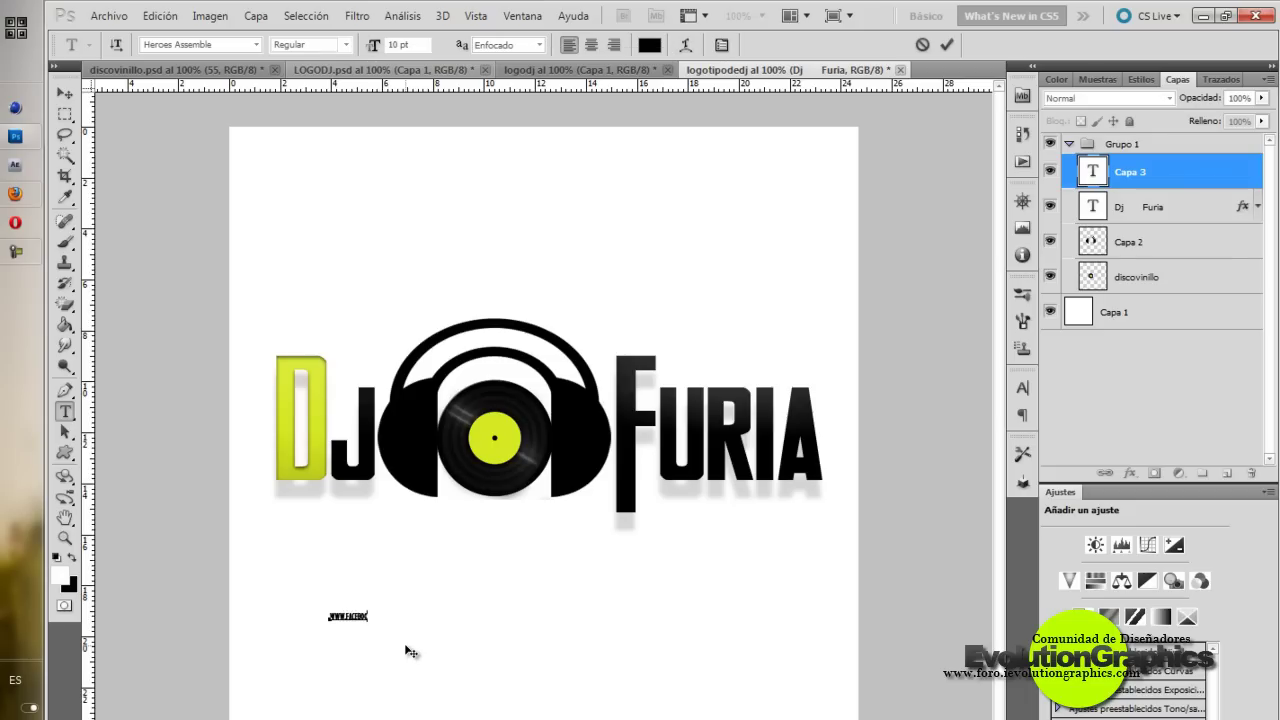
type("m/")
mouse_move(410, 650)
left_mouse_down()
mouse_move(434, 560)
mouse_move(282, 519)
left_mouse_up()
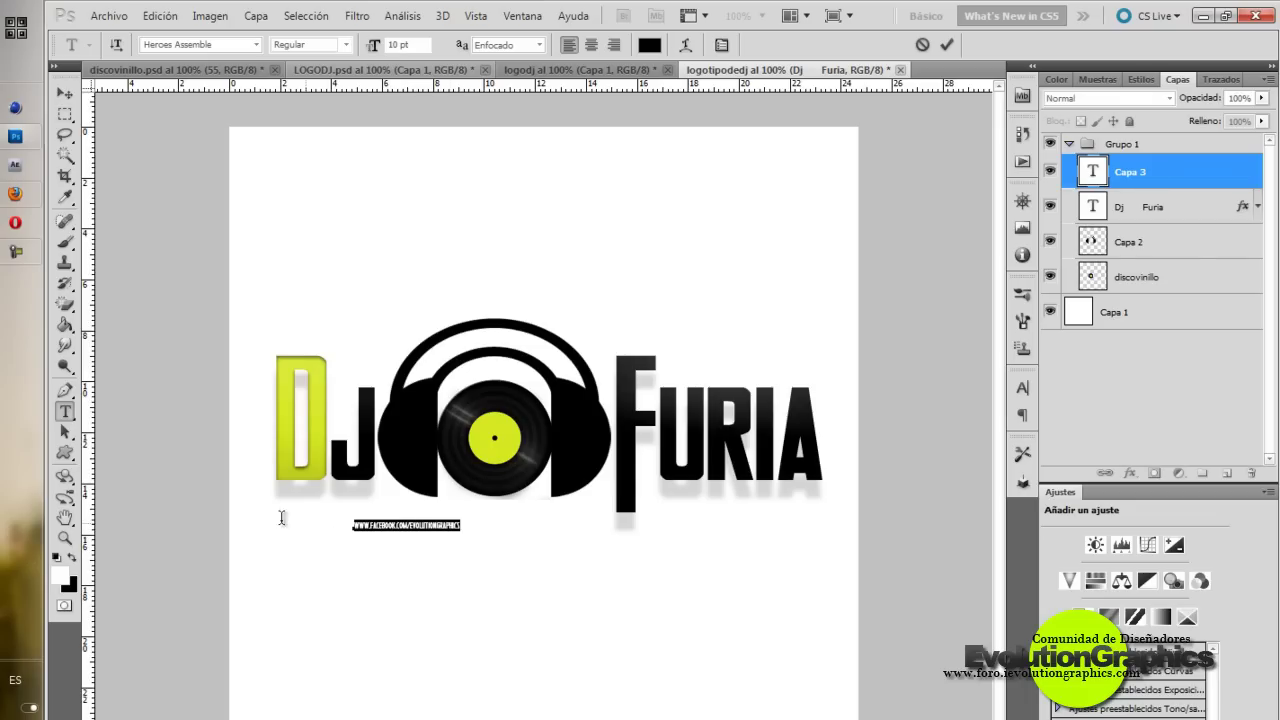
- Set the URL text to 35 pt and align it just beneath the logo
left_click(428, 45)
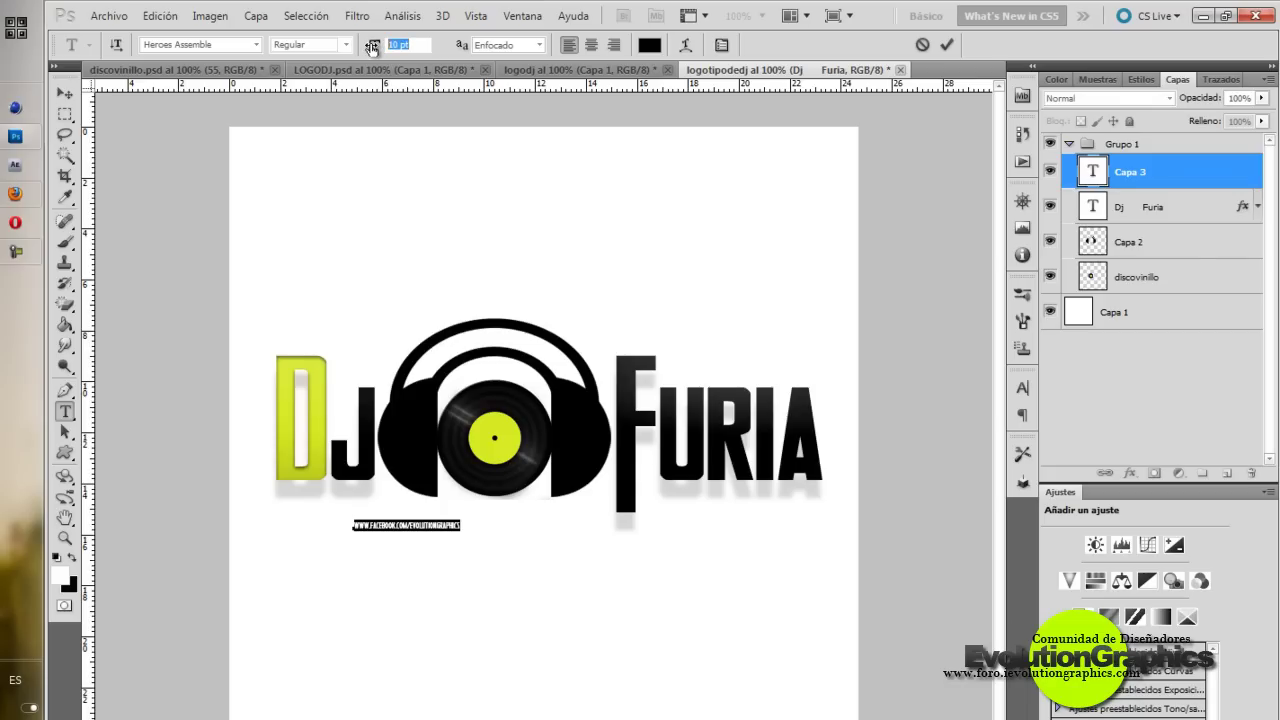
type("50")
key("Return")
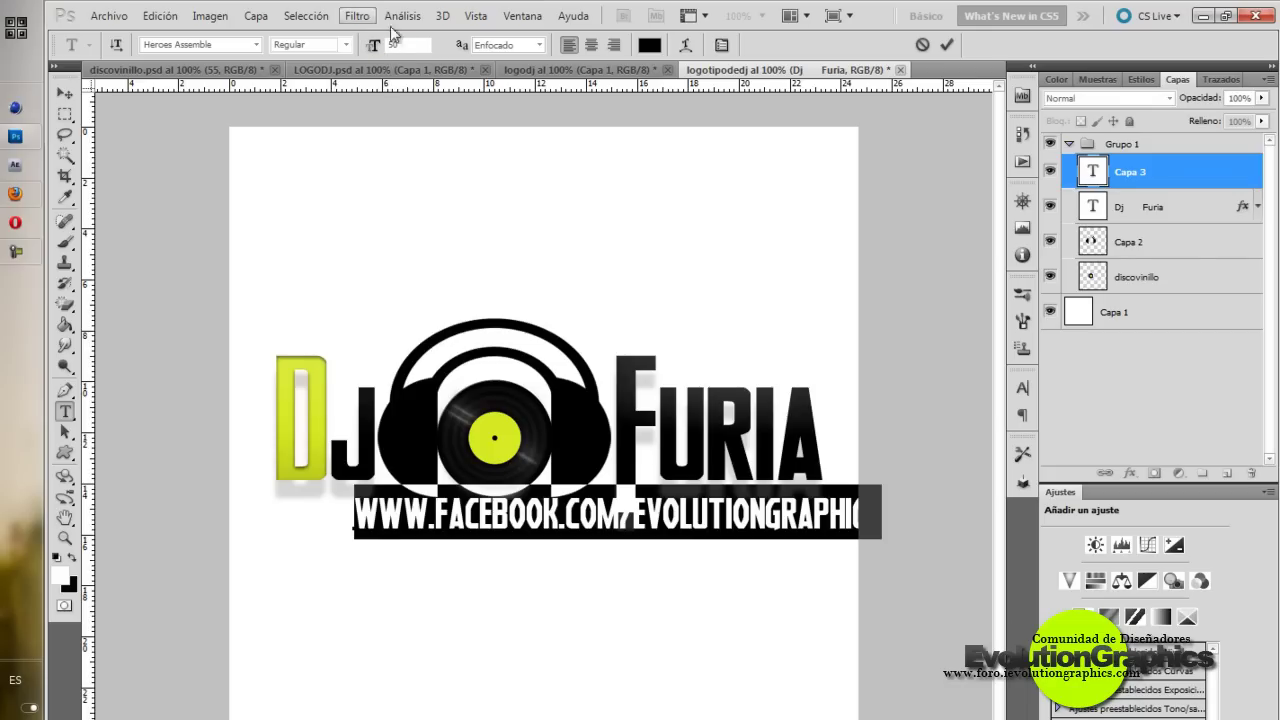
type("30")
key("Return")
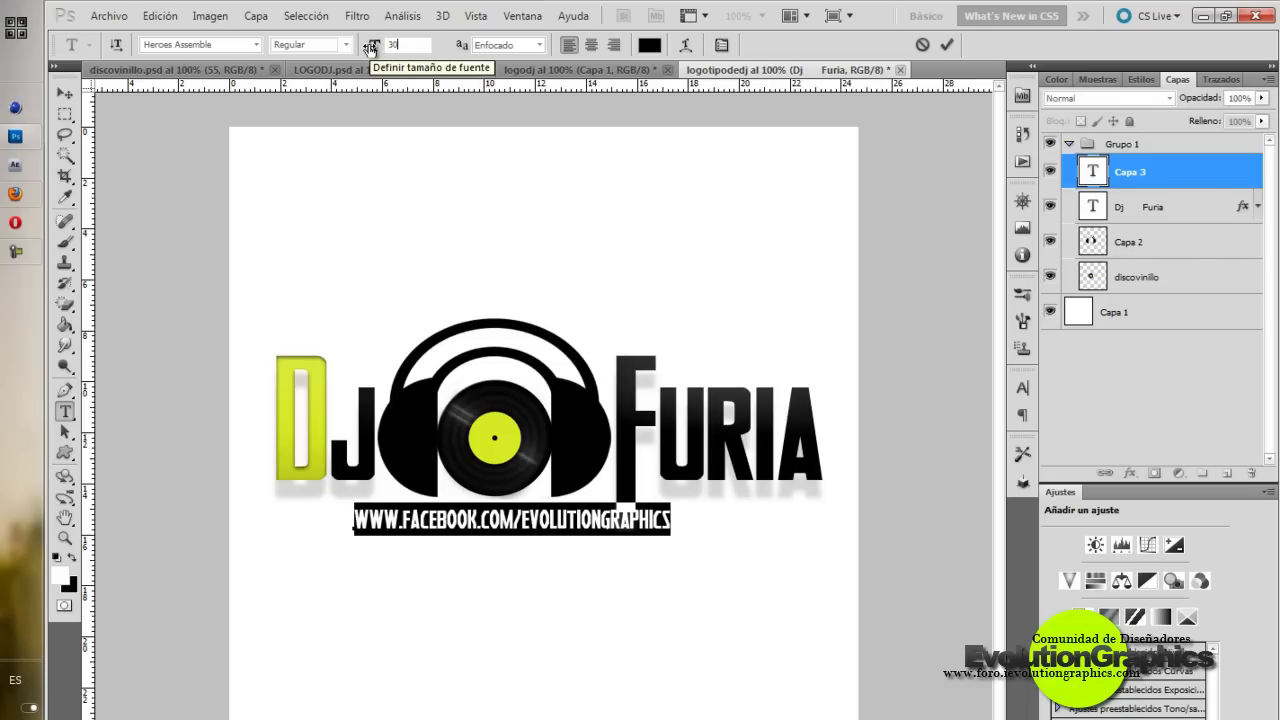
left_click_drag(509, 606, 449, 597)
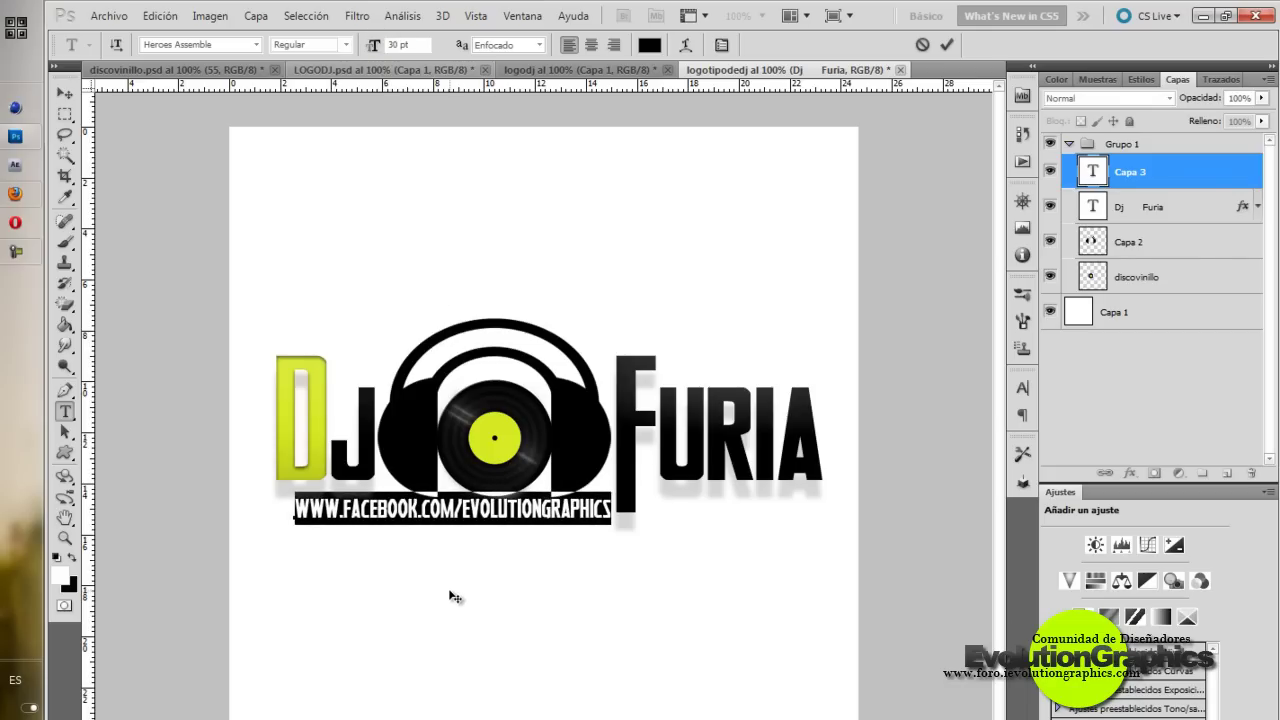
left_click_drag(431, 45, 388, 40)
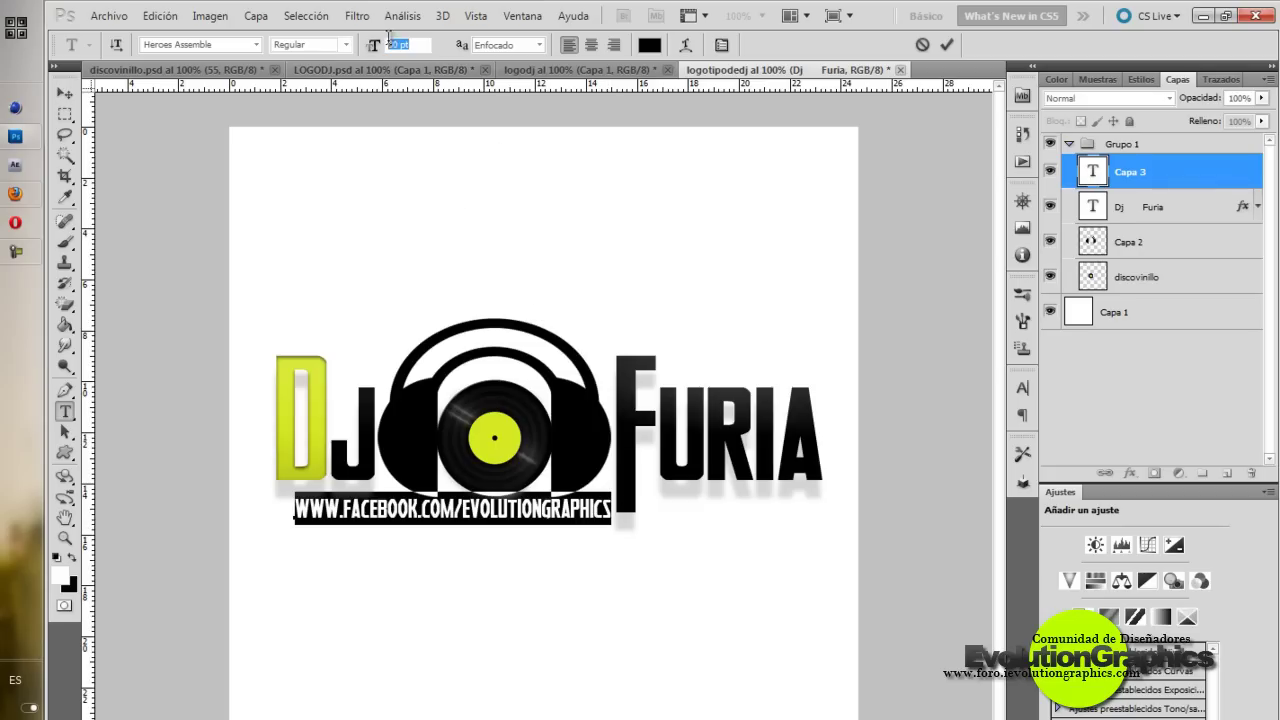
type("35")
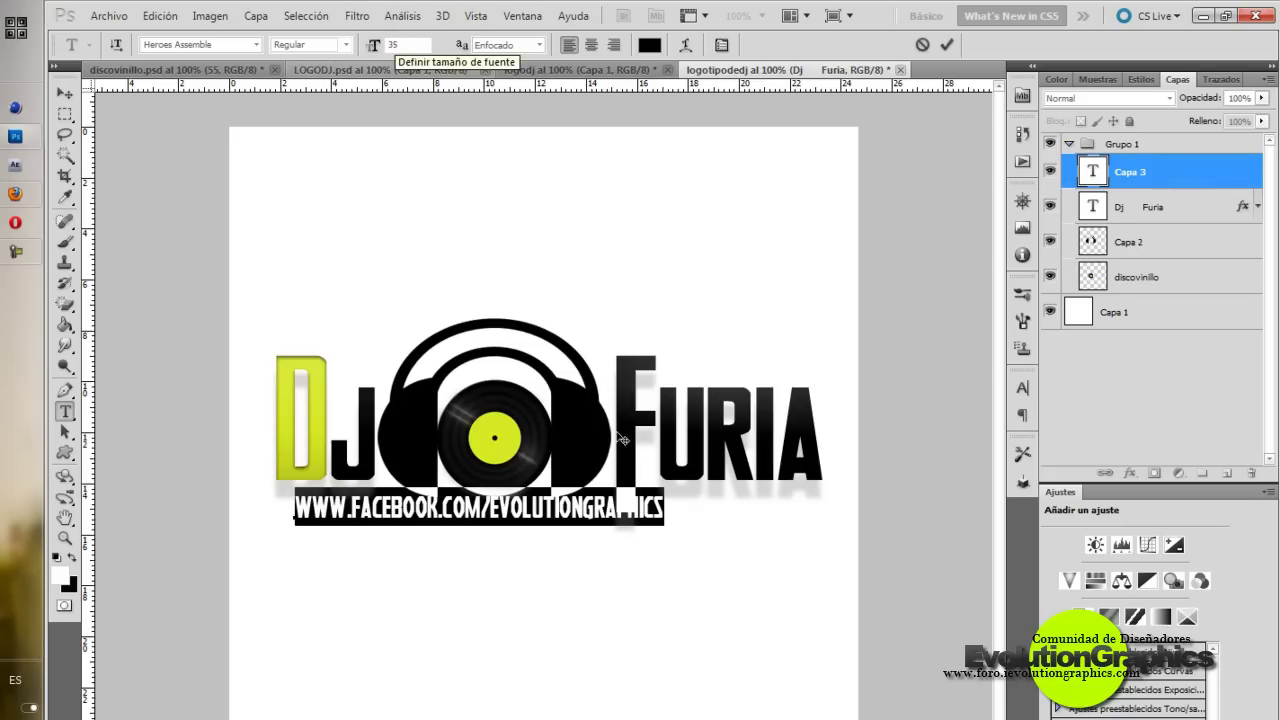
key("Return")
key("shift+ctrl+Left")
key("shift+ctrl+Left")
key("shift+ctrl+Left")
key("shift+ctrl+Left")
key("shift+ctrl+Left")
left_click_drag(577, 612, 578, 620)
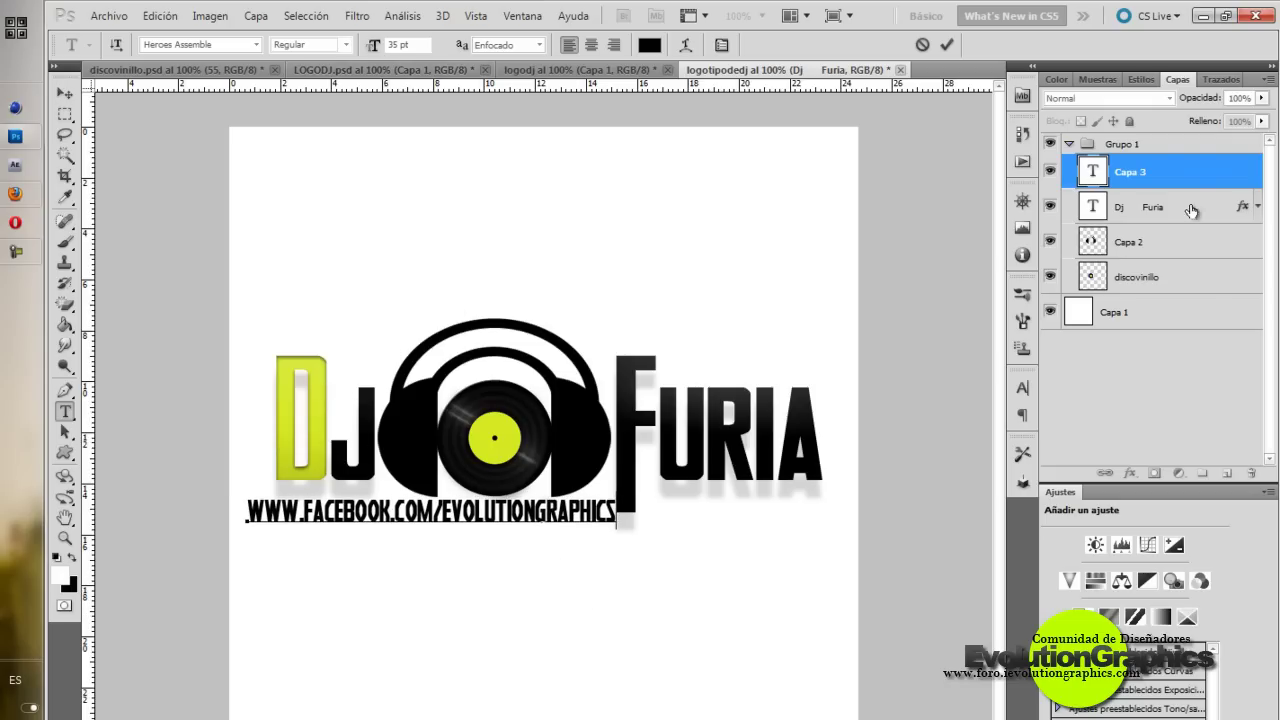
- Commit the URL text and give it a drop shadow at 41% opacity
left_click(1185, 164)
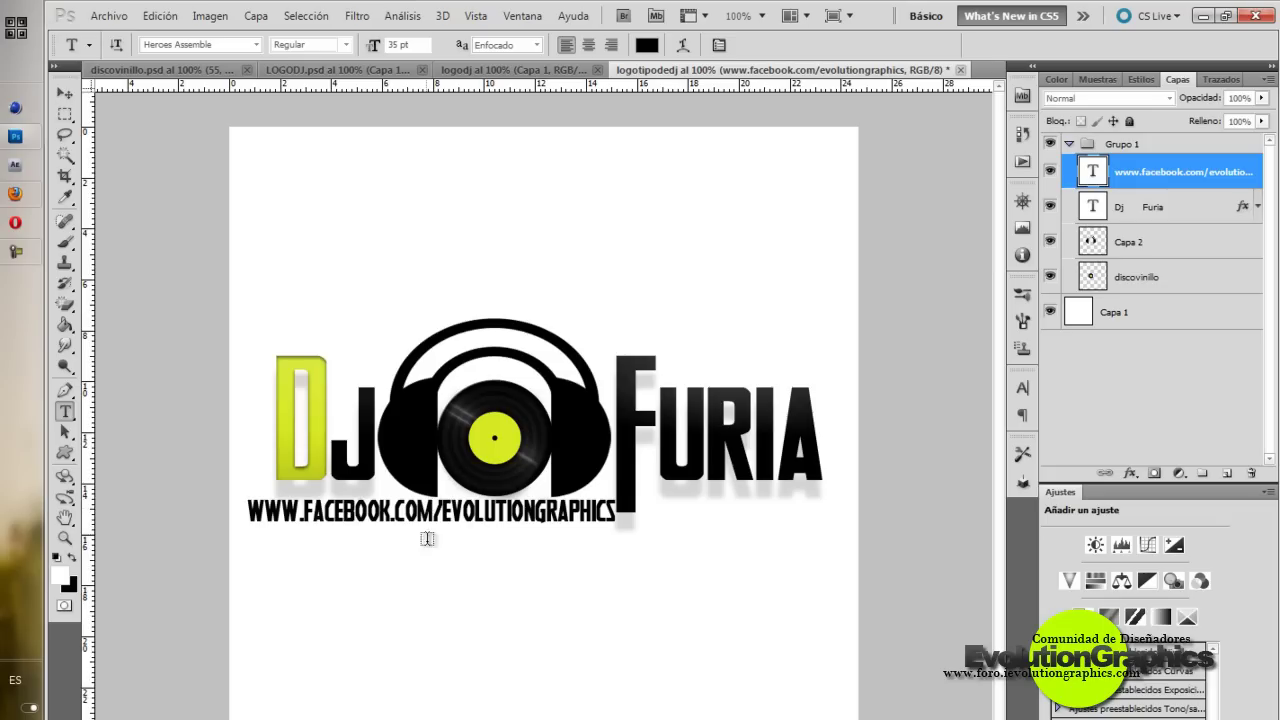
double_click(1150, 168)
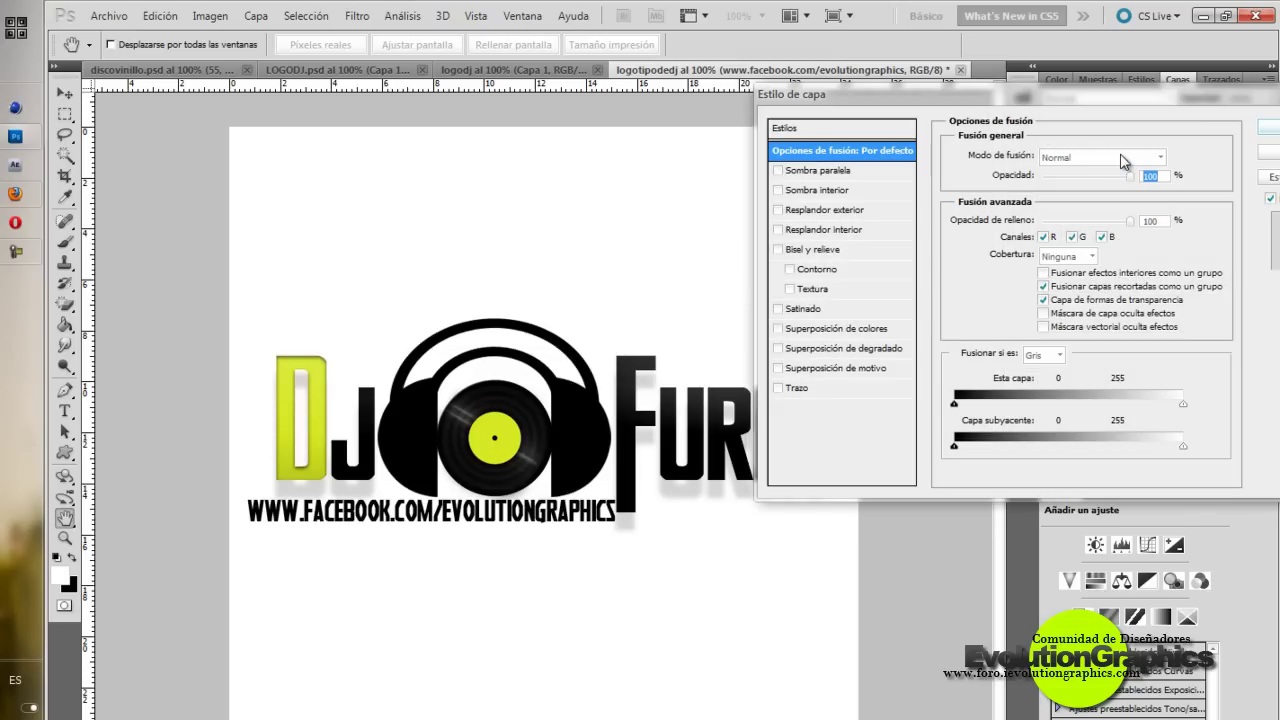
left_click(840, 172)
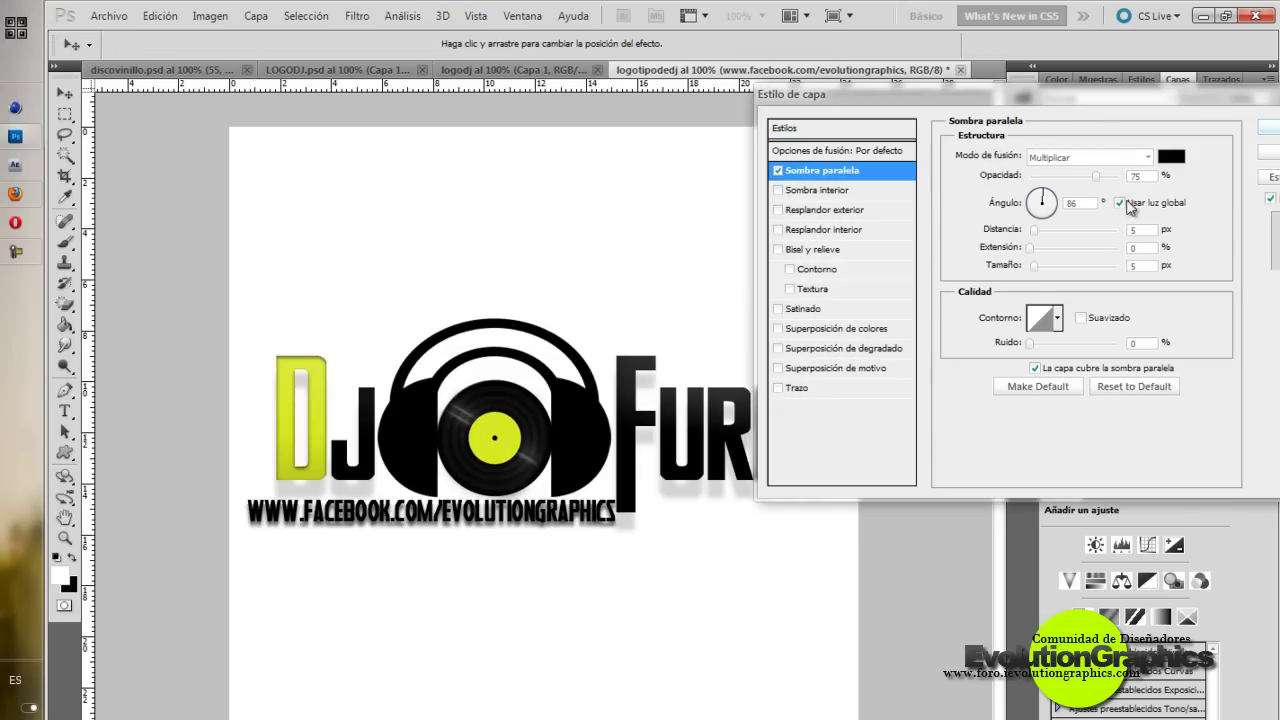
left_click_drag(1062, 180, 1072, 180)
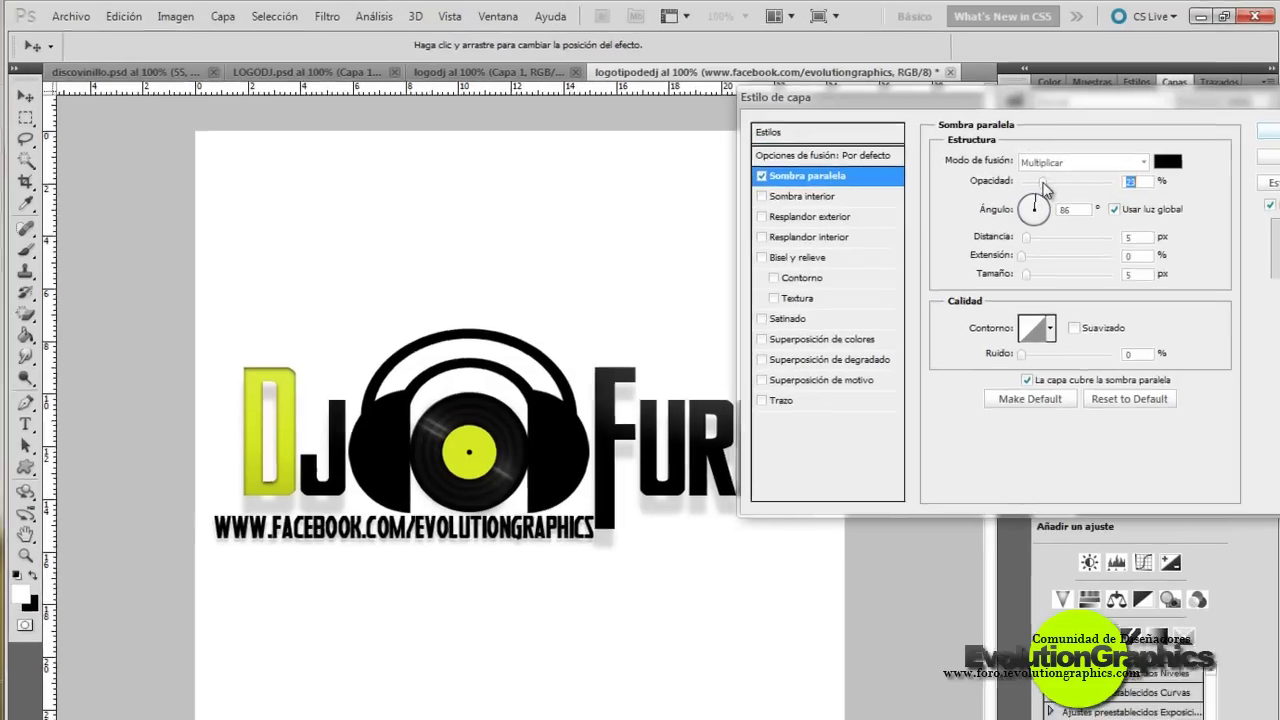
left_click_drag(1025, 222, 1016, 222)
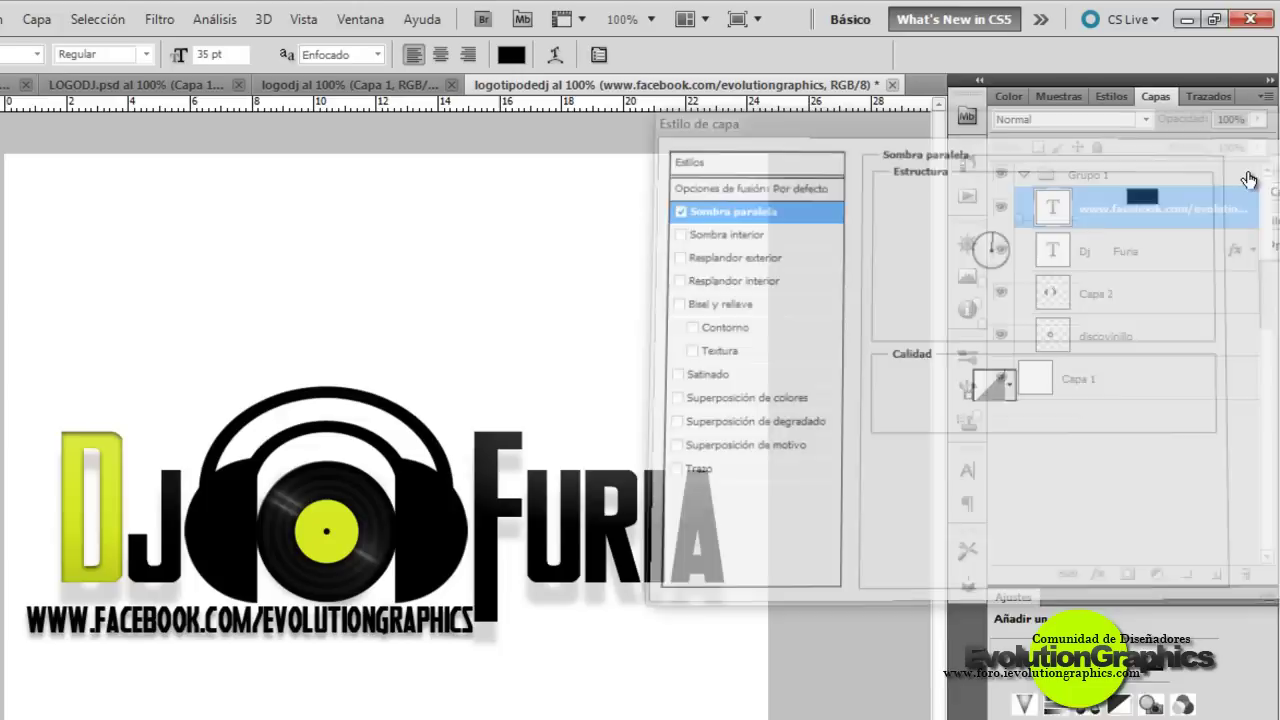
key("Return")
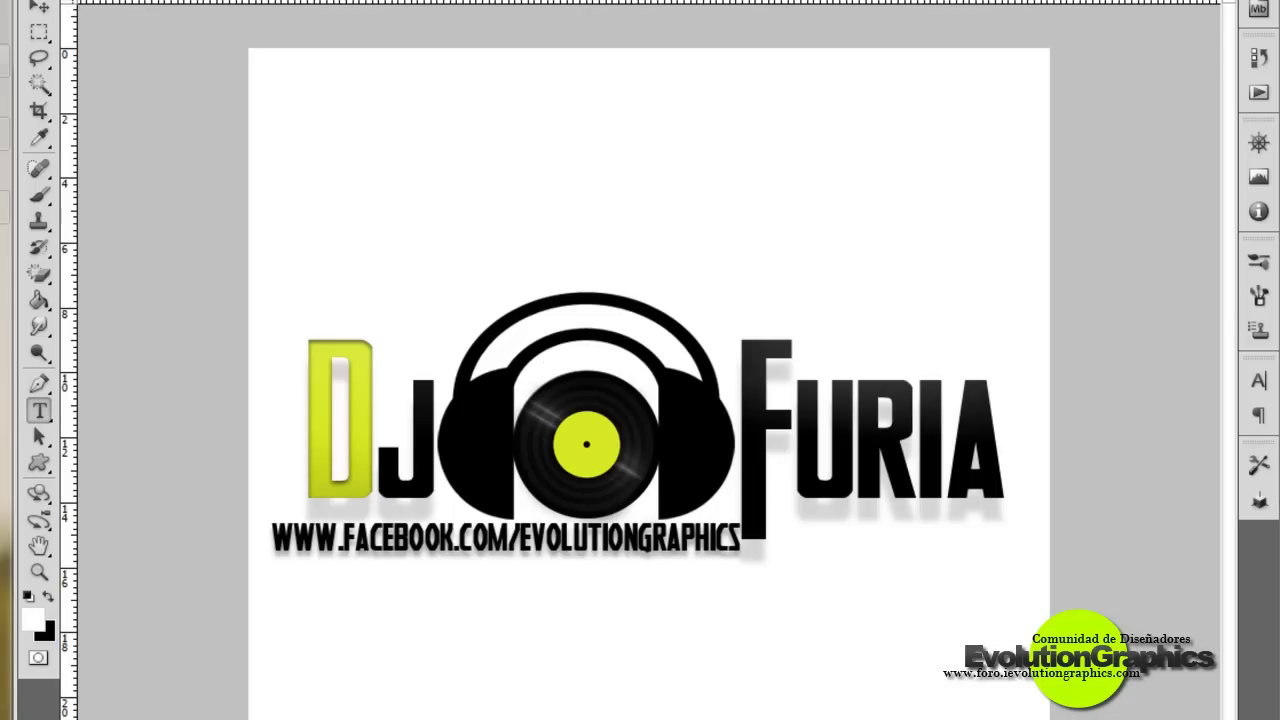
- Move the DJ Furia logo up and left, then duplicate Grupo 1 as Grupo 1 copia
key("f")
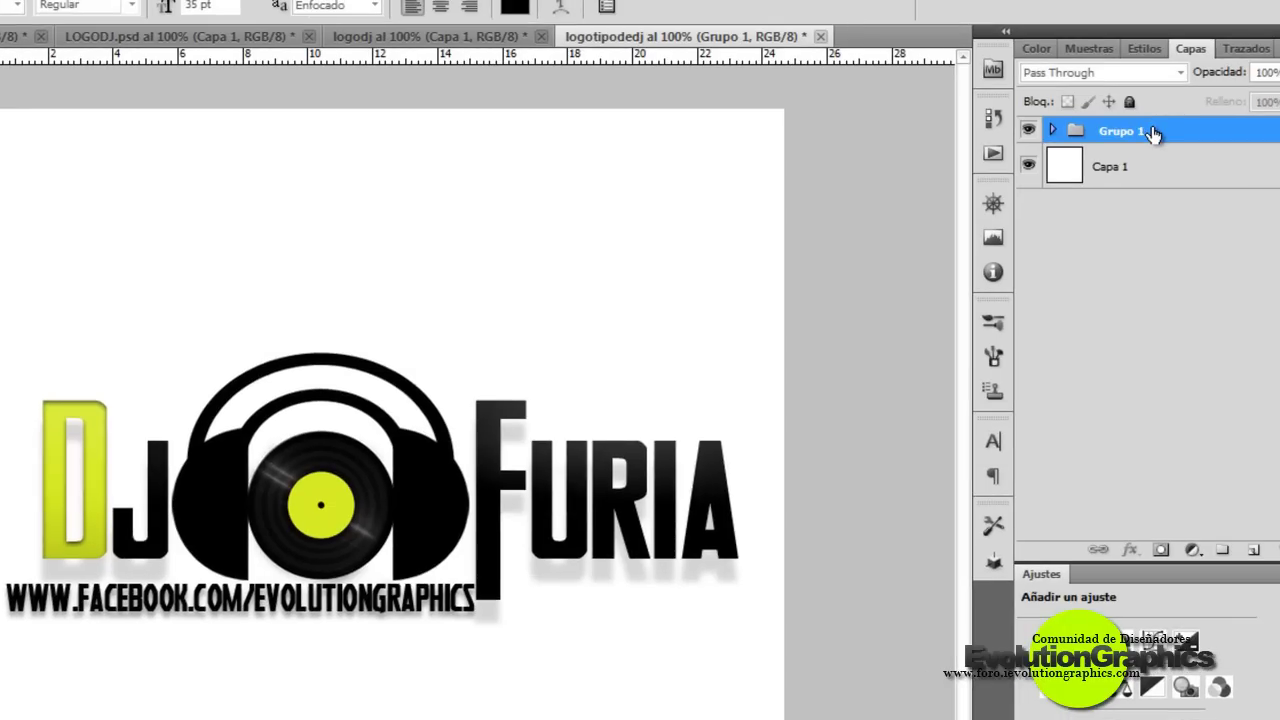
key("v")
mouse_move(311, 501)
left_mouse_down()
mouse_move(287, 331)
mouse_move(321, 313)
left_mouse_up()
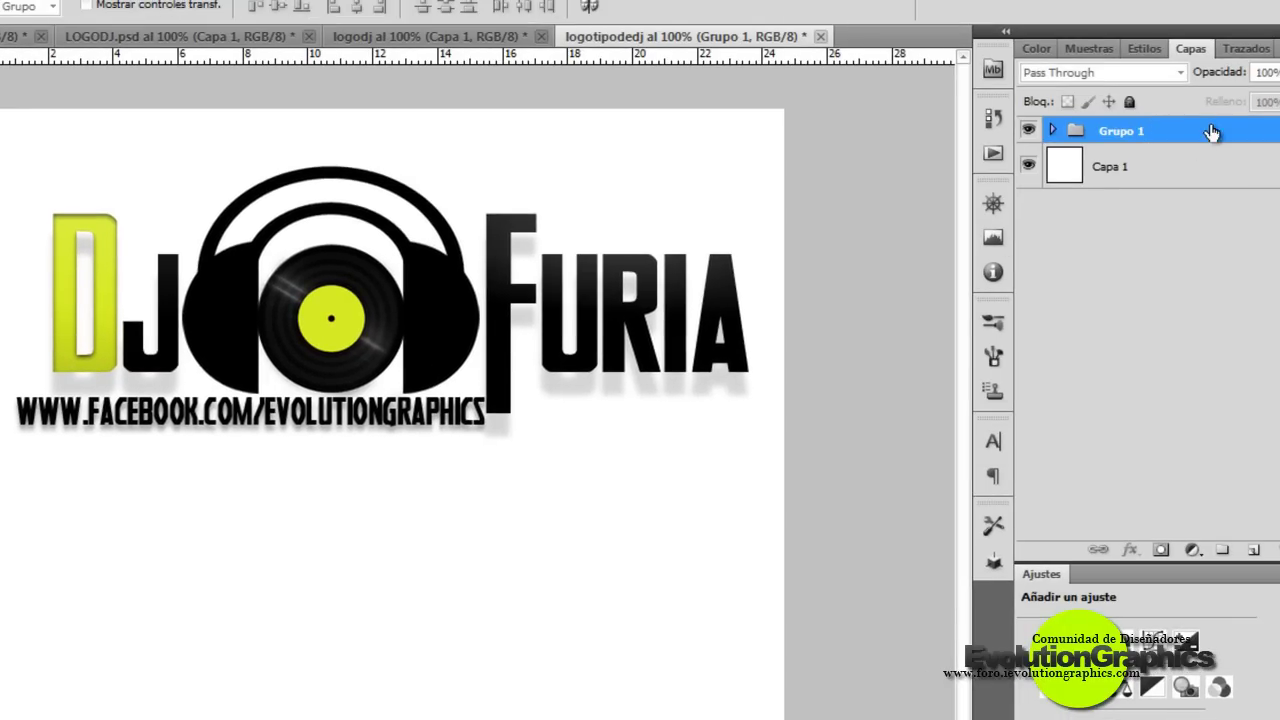
right_click(1214, 130)
left_click(1068, 180)
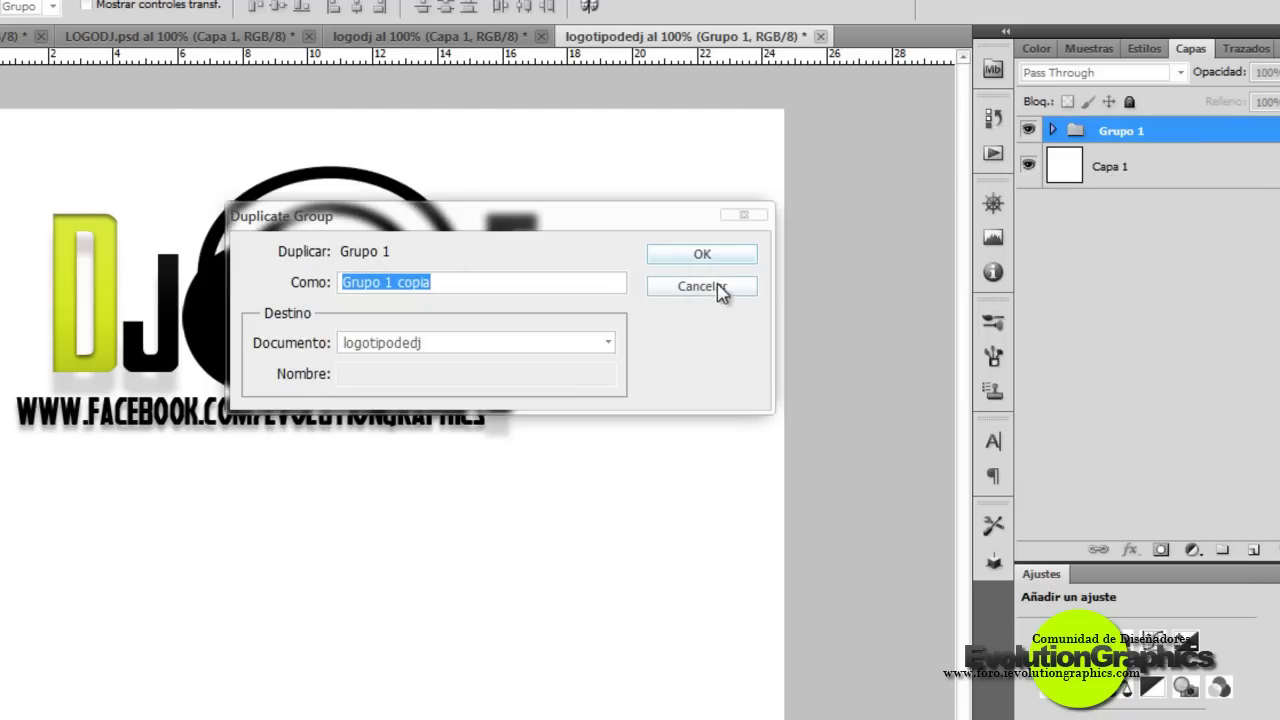
left_click(716, 257)
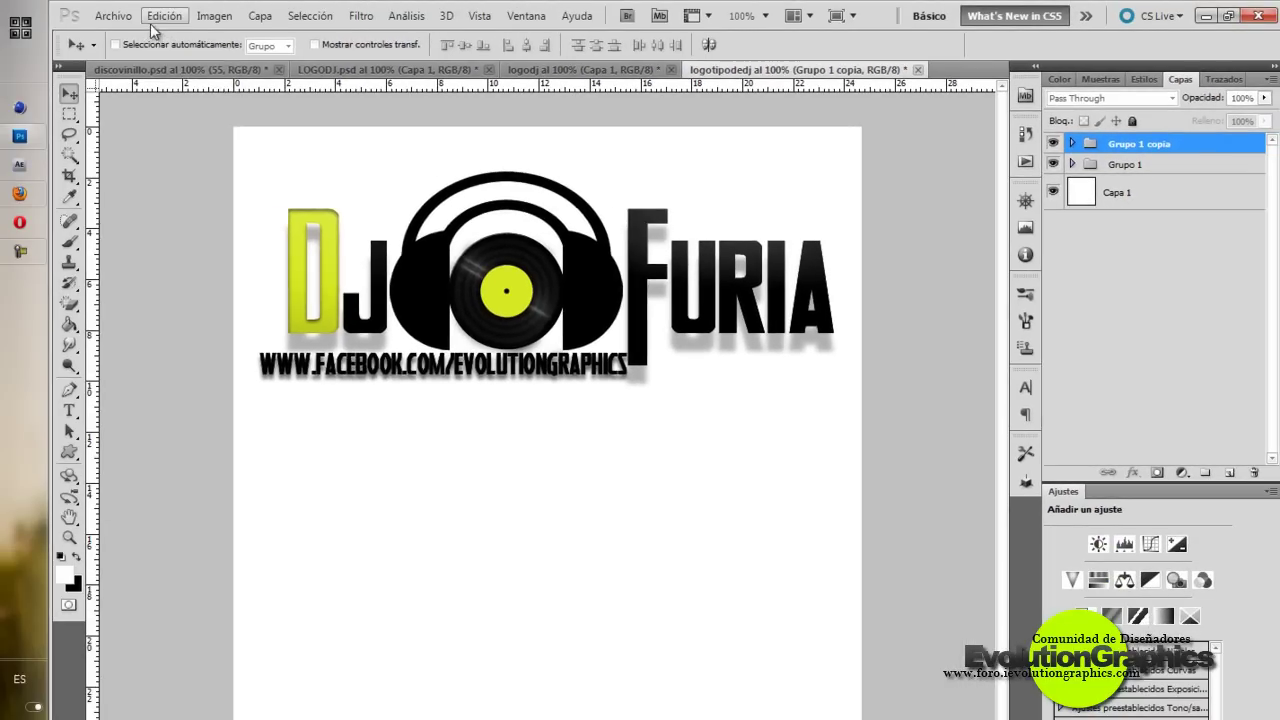
- Scale Grupo 1 copia to 50% width and height and place it below the original logo
left_click(164, 16)
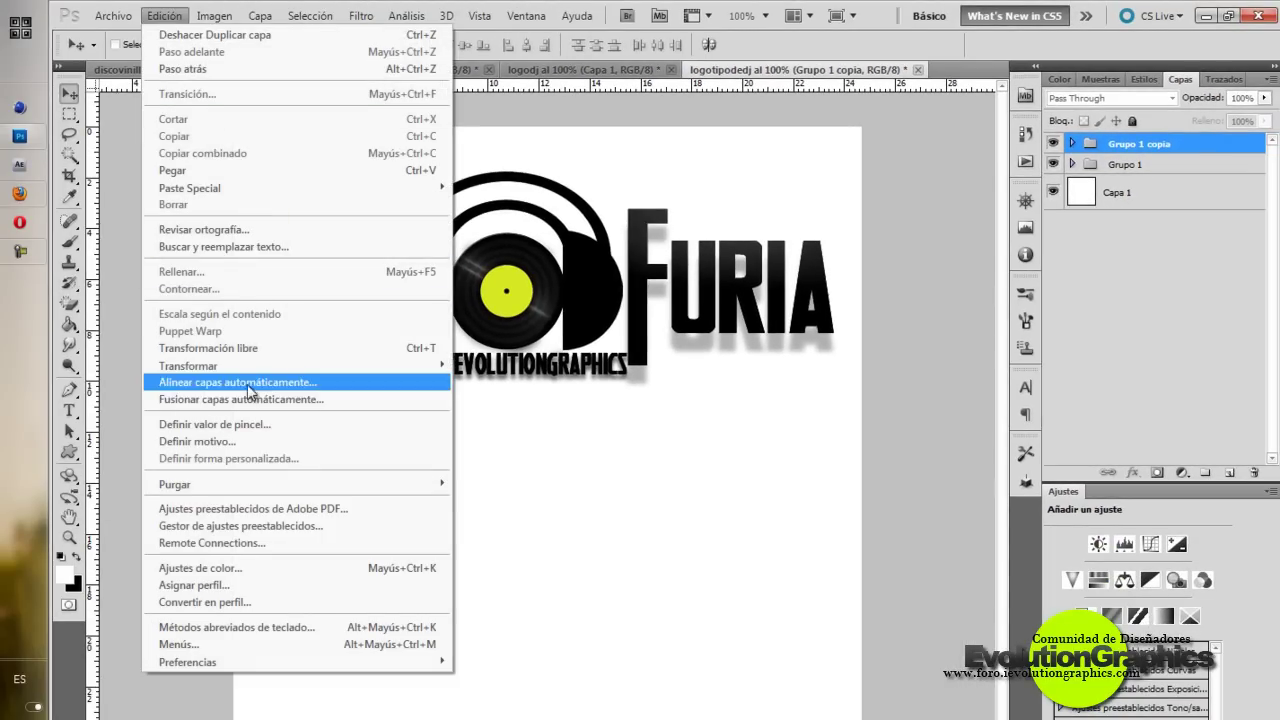
left_click(245, 348)
left_click(365, 44)
type("50")
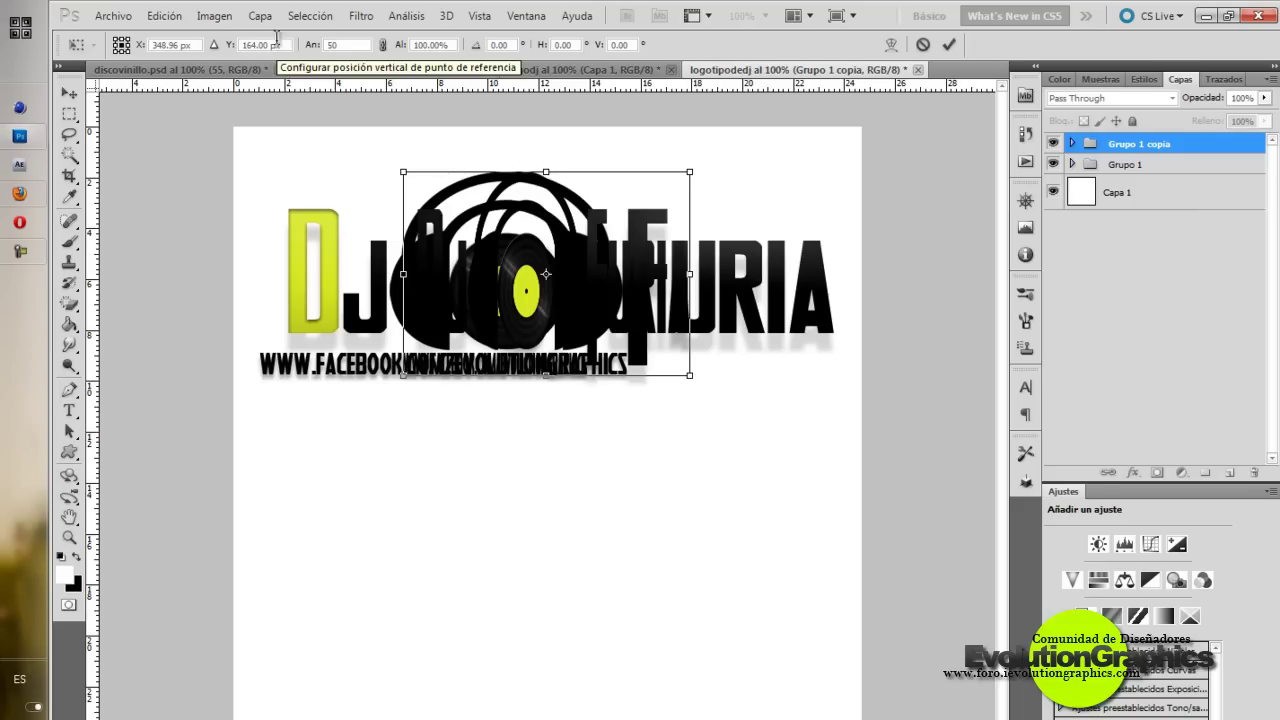
left_click(446, 44)
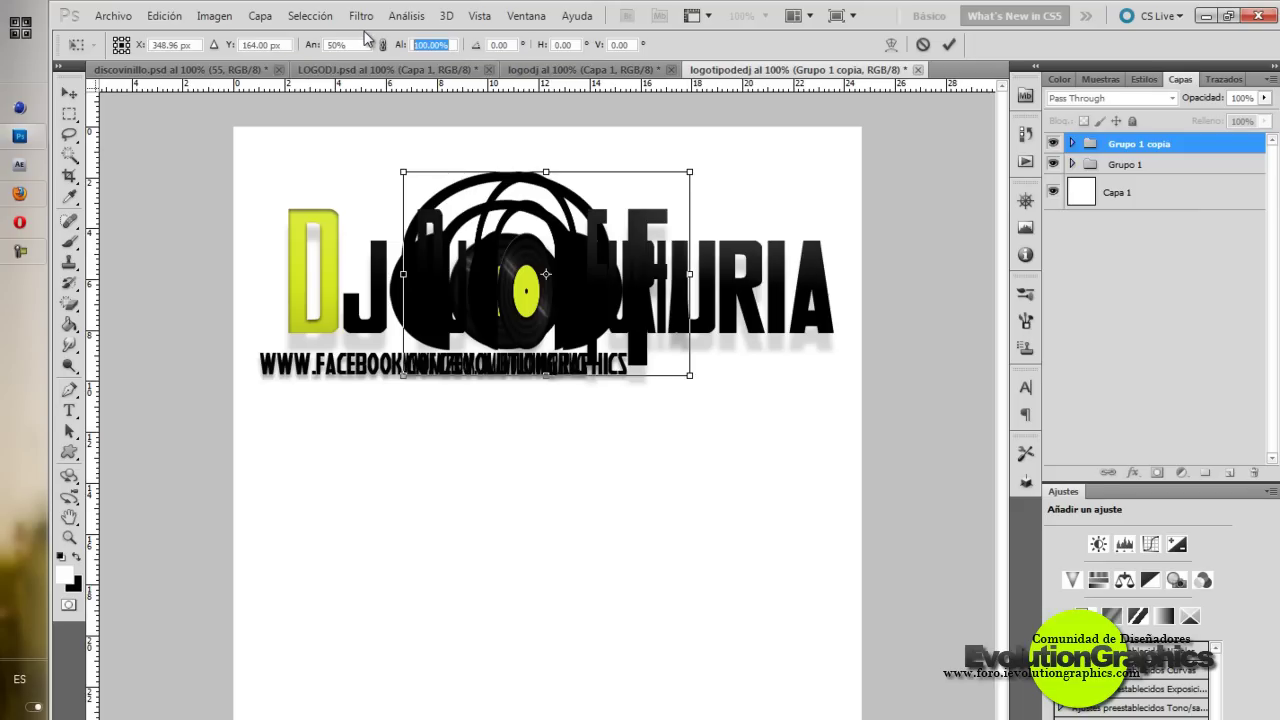
type("50")
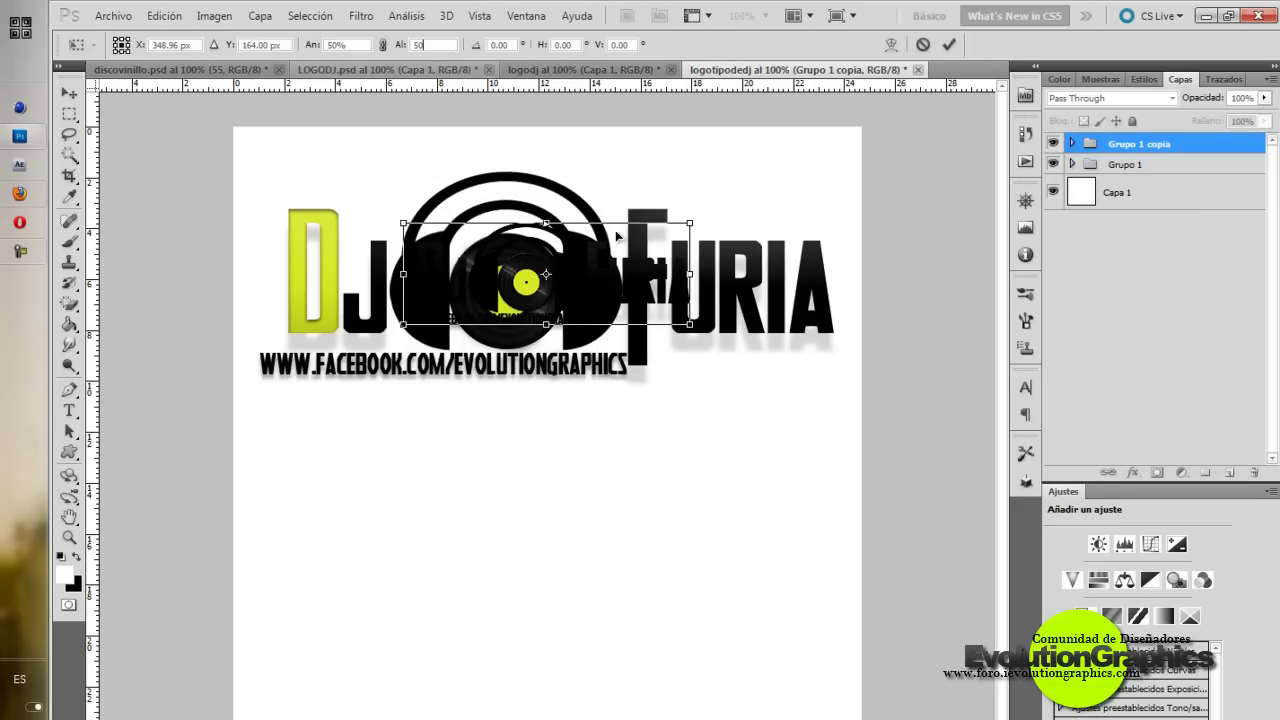
left_click_drag(604, 283, 491, 415)
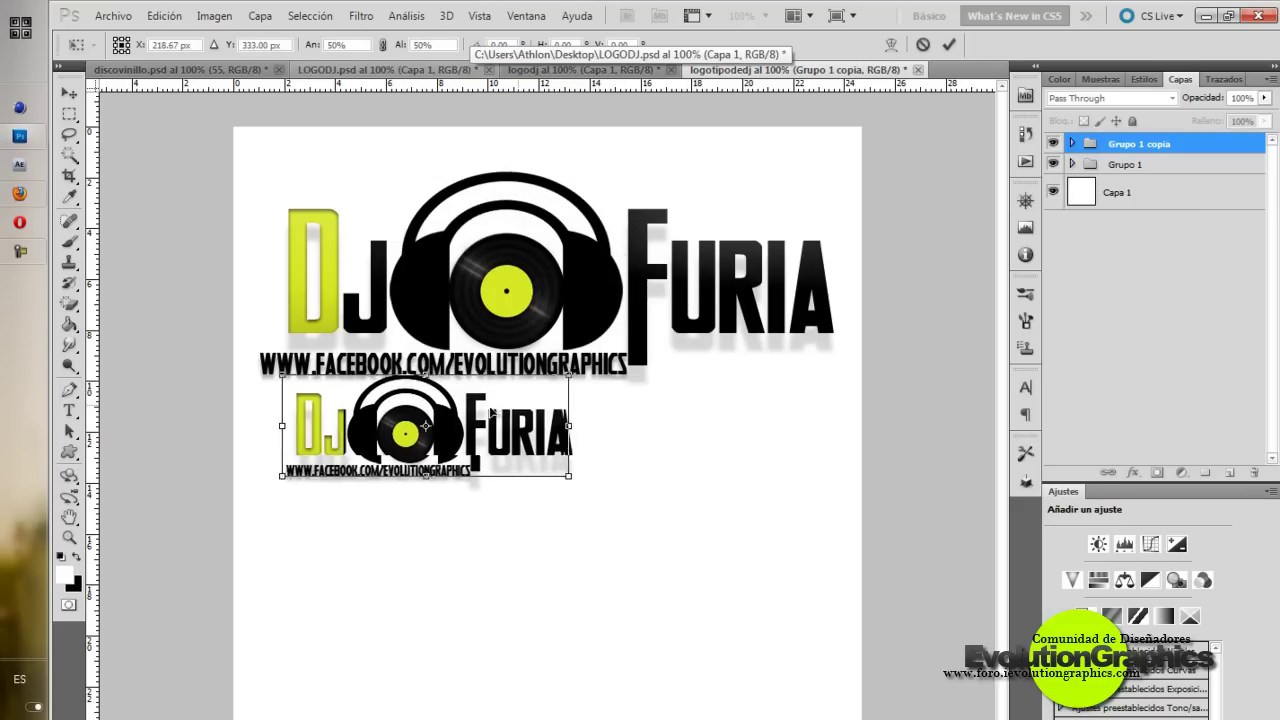
key("Return")
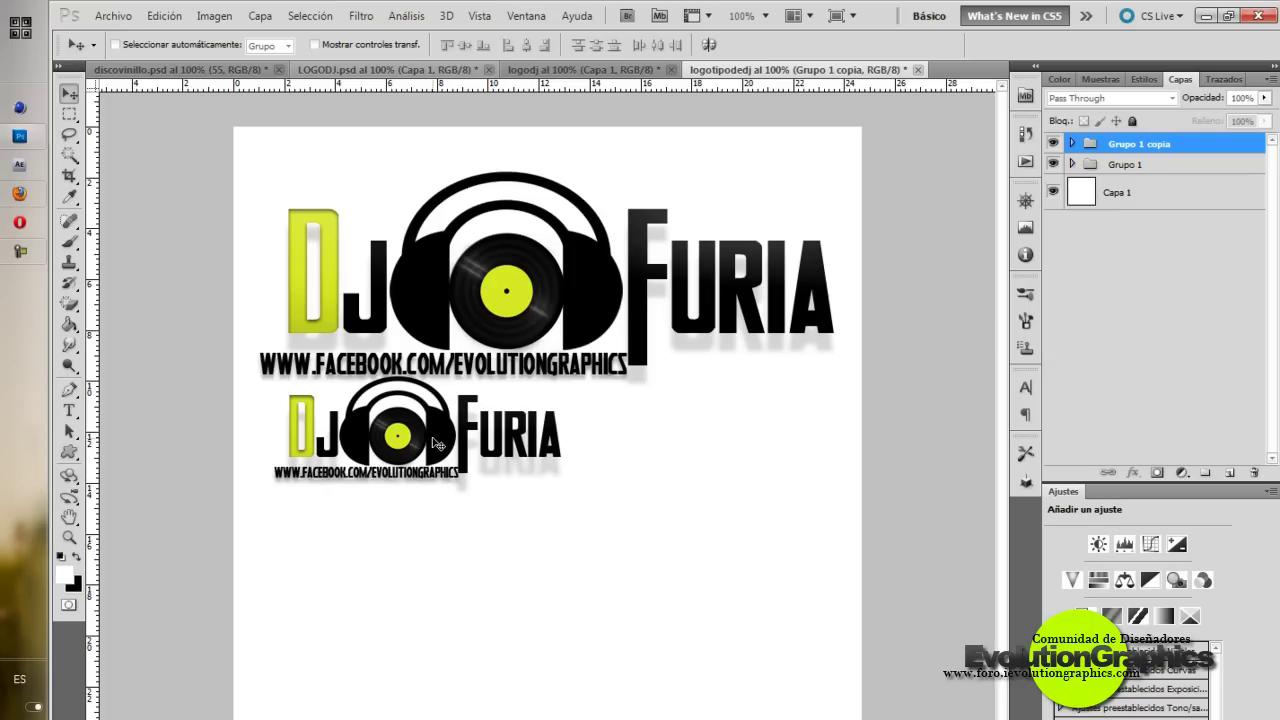
- Compare the logodj, LOGODJ.psd and logotipodedj versions, then bring up the YouTube channel in Firefox
left_click(565, 69)
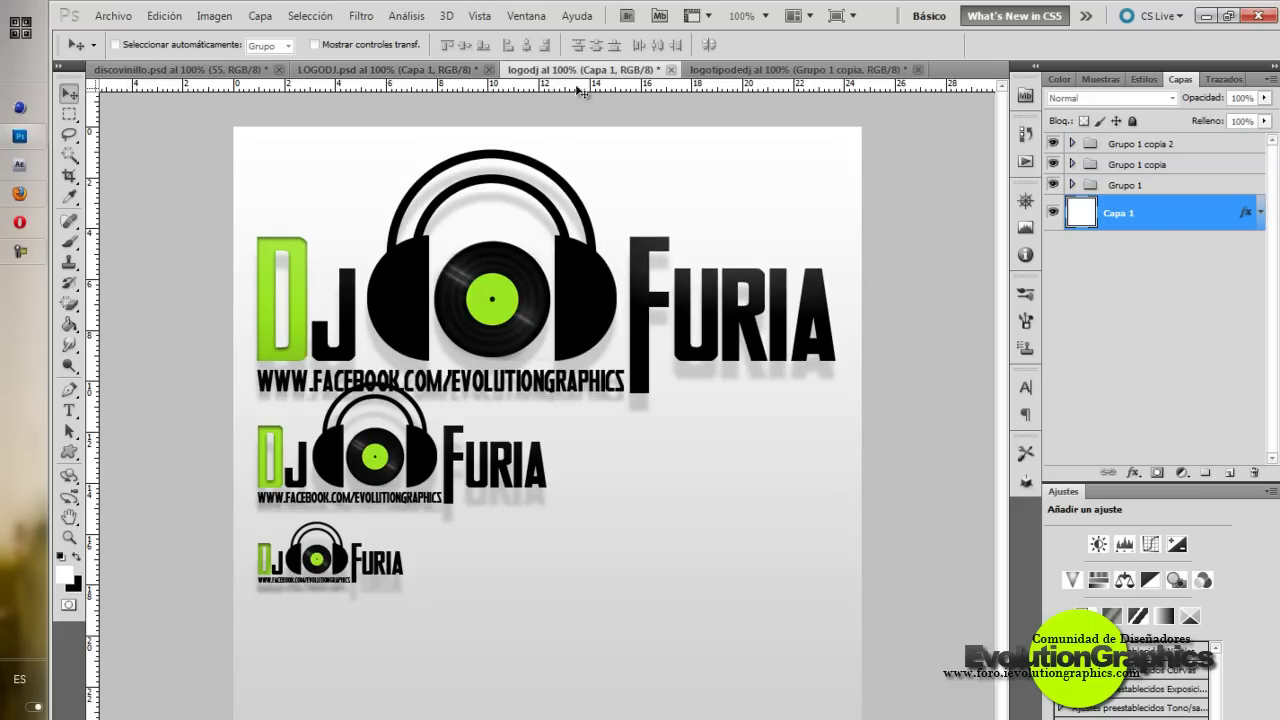
left_click(345, 70)
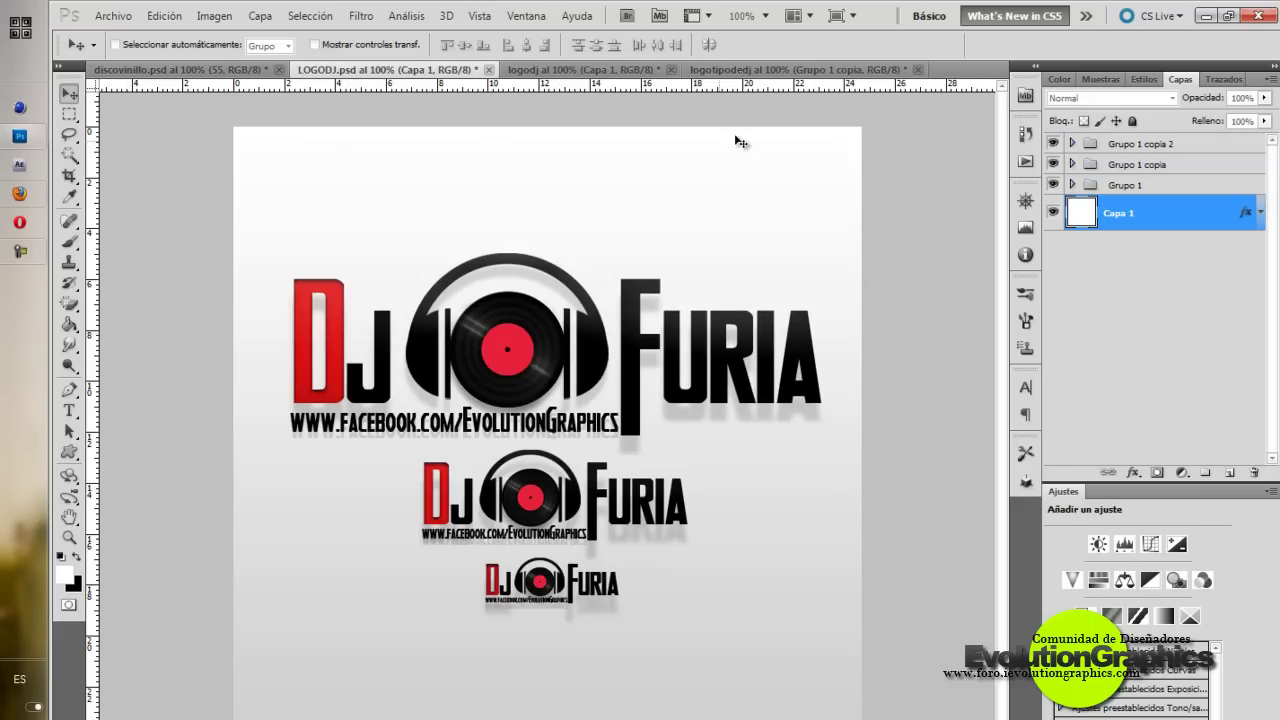
left_click(830, 70)
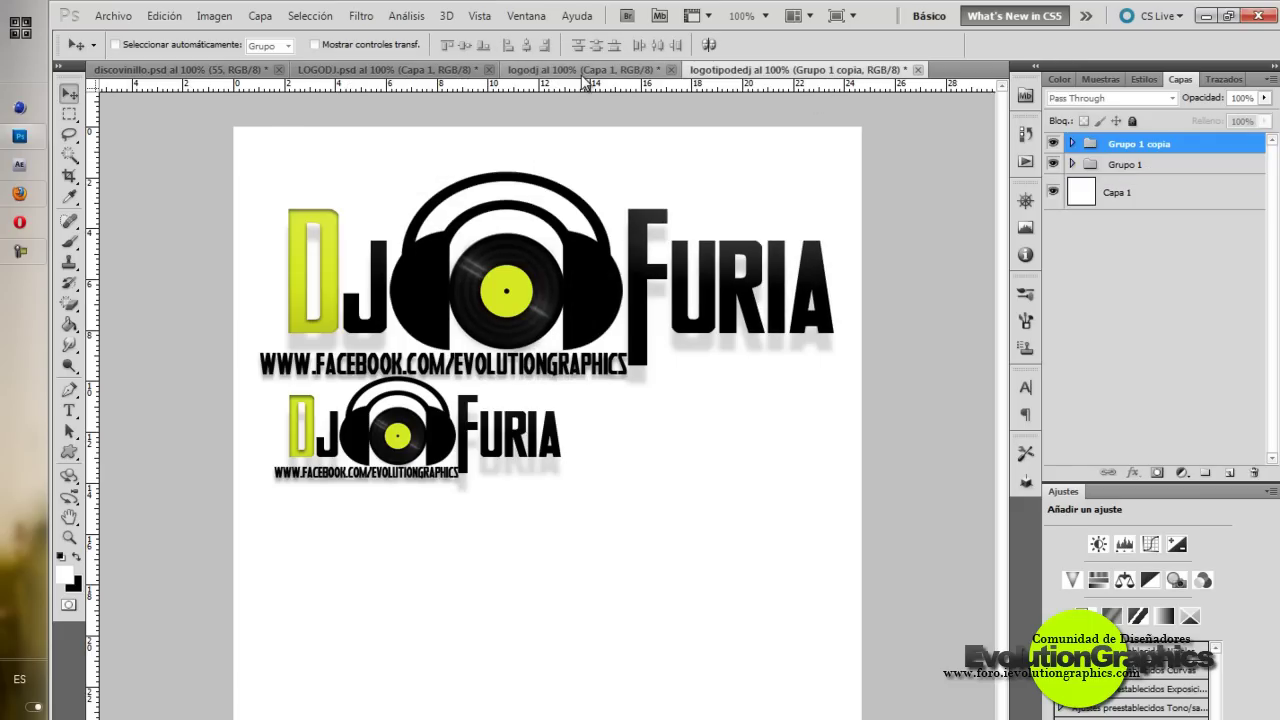
left_click(585, 70)
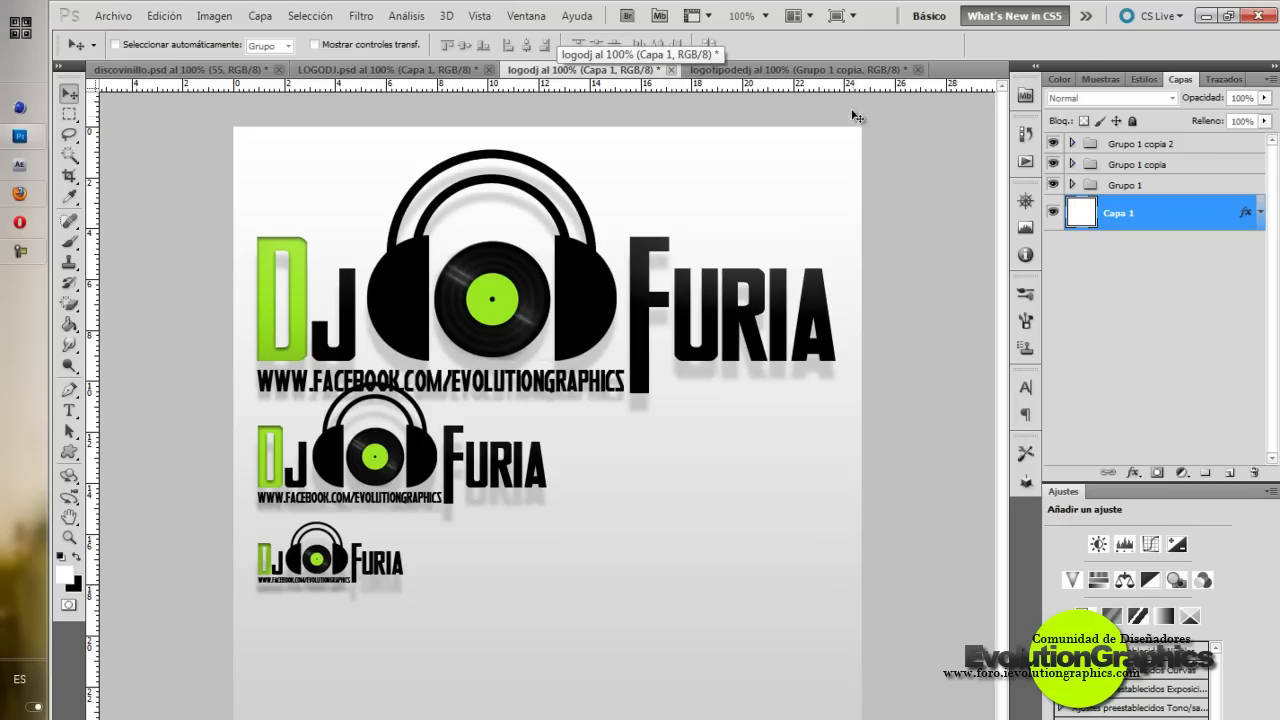
left_click(790, 70)
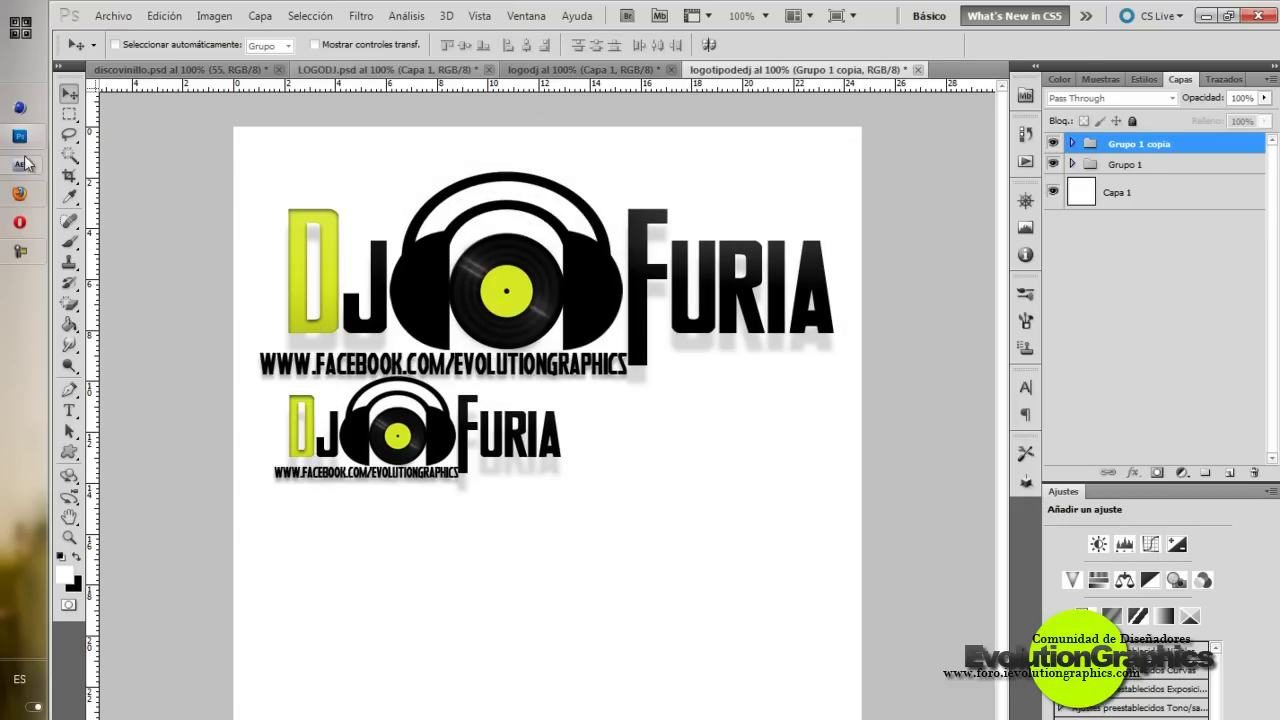
left_click(19, 193)
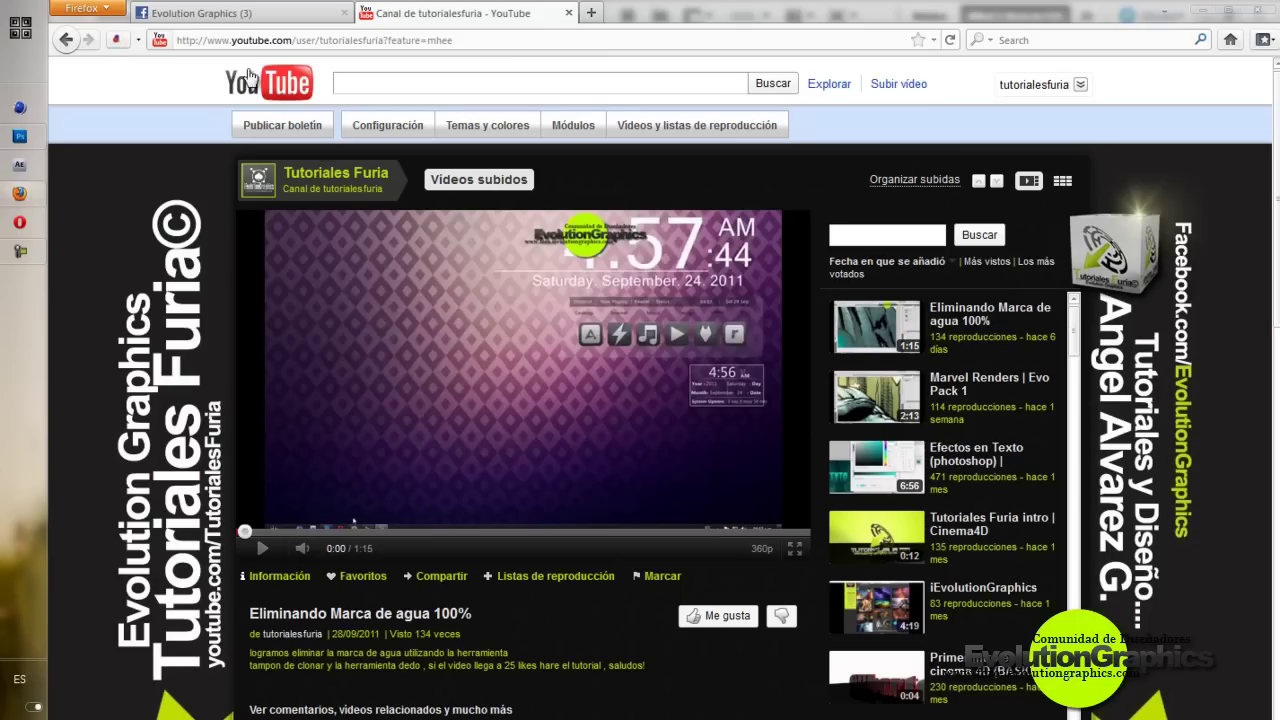
- Show the Evolution Graphics Facebook page with the DJ logo tutorial post
left_click(252, 10)
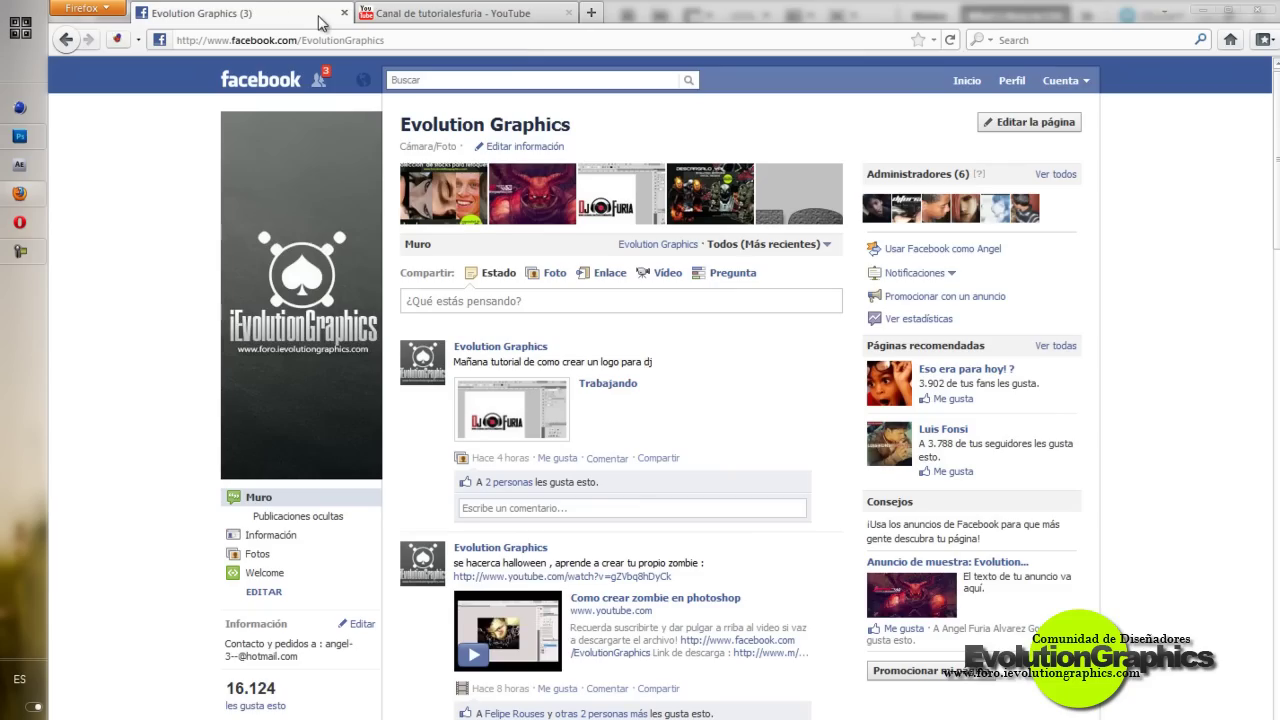